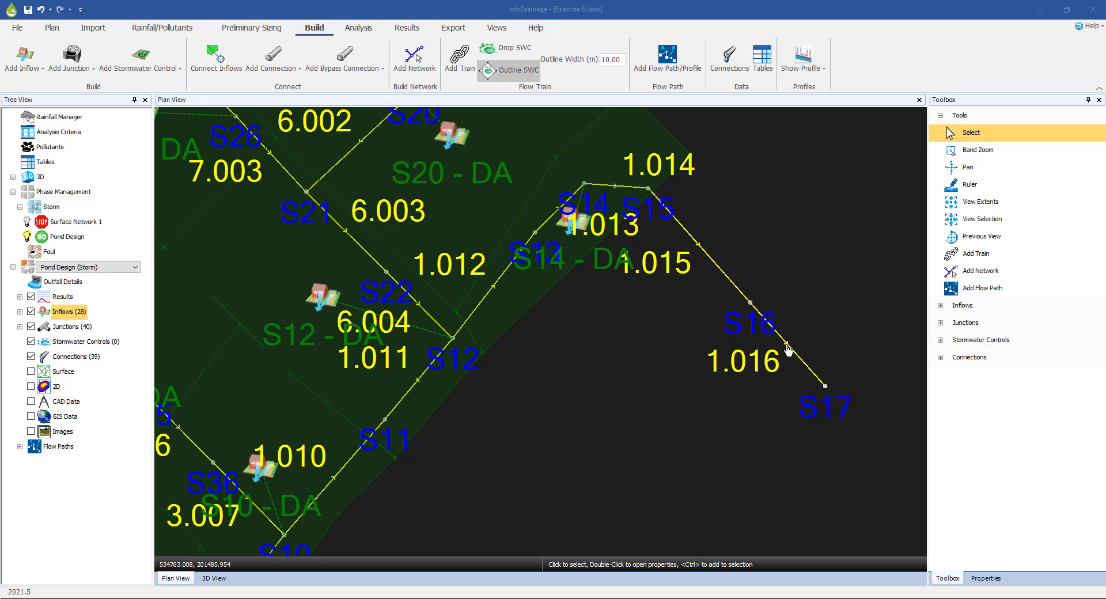
Step: Open the connections table for pipe 1.016, examine its cover and invert levels, and close it without changes
{"action": "left_click", "coordinate": [788, 348]}
{"action": "double_click", "coordinate": [788, 348]}
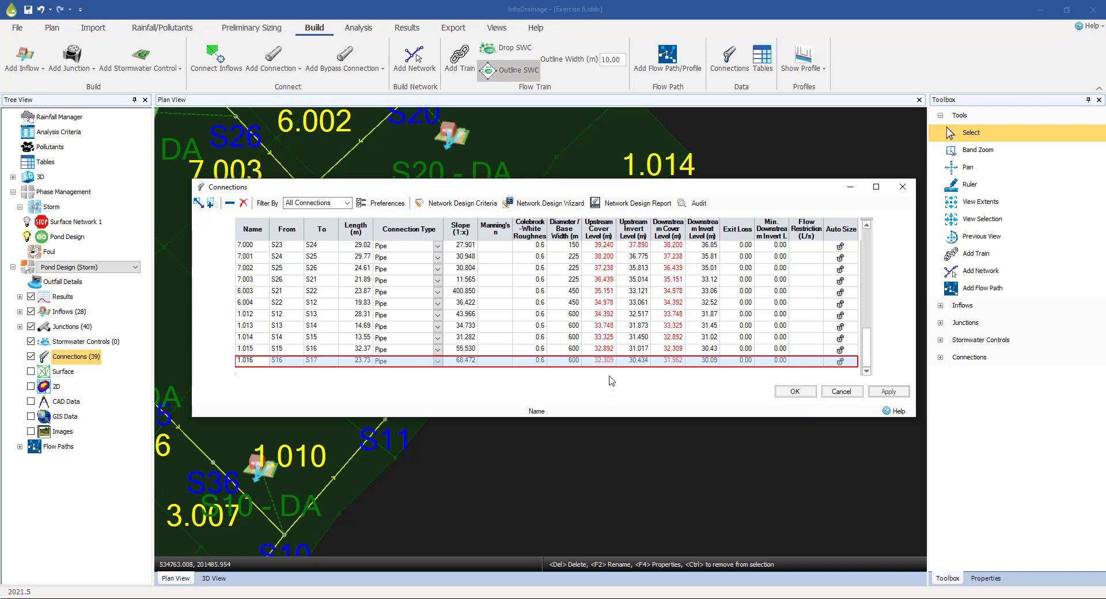
{"action": "left_click", "coordinate": [600, 361]}
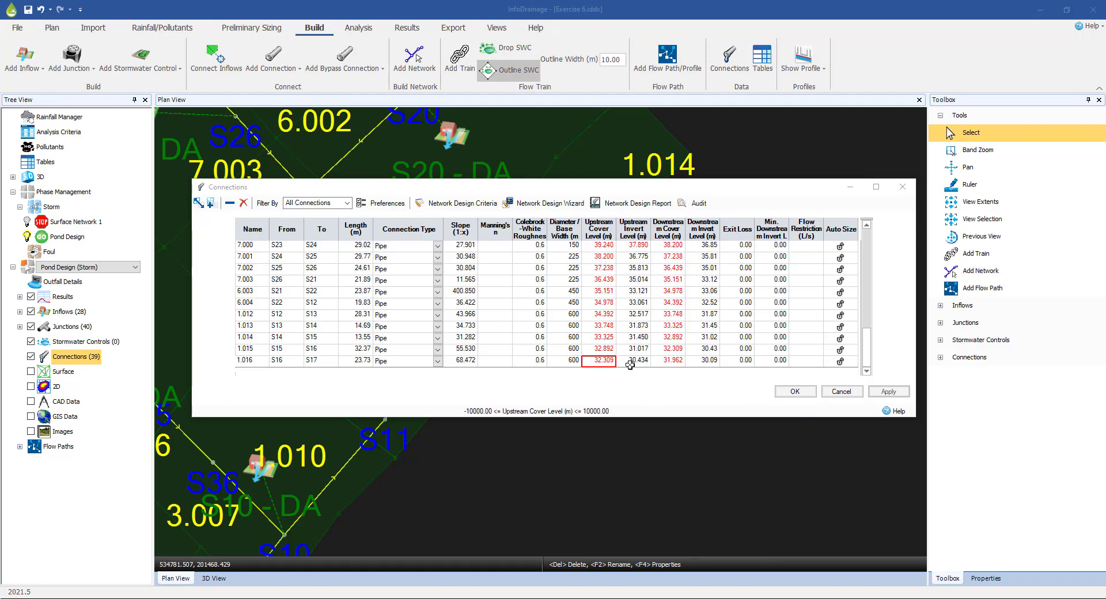
{"action": "left_click_drag", "start_coordinate": [661, 192], "coordinate": [439, 270]}
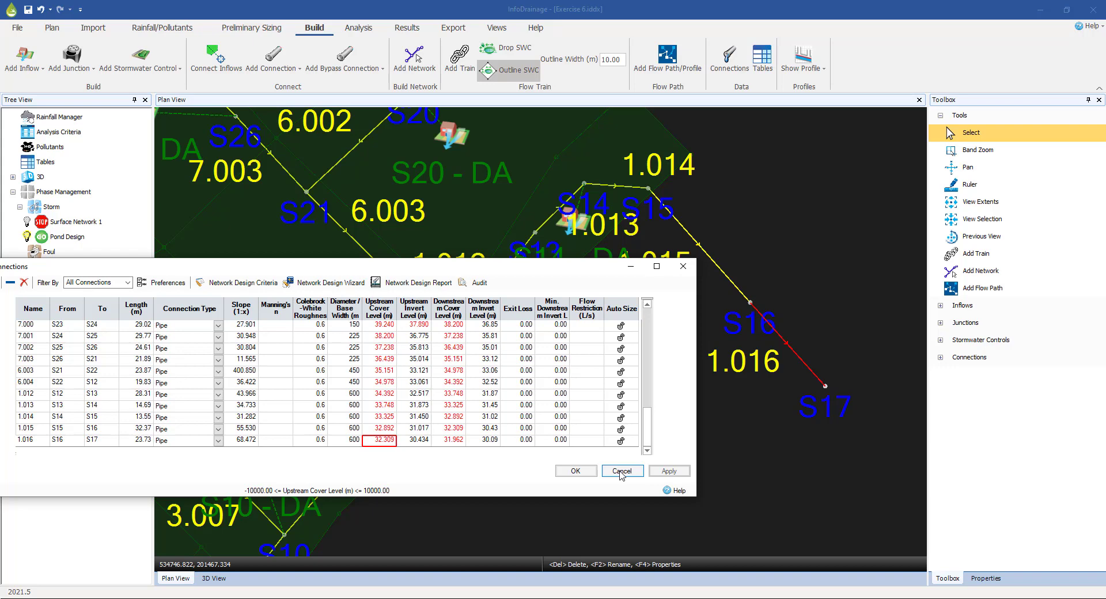
{"action": "left_click", "coordinate": [621, 471]}
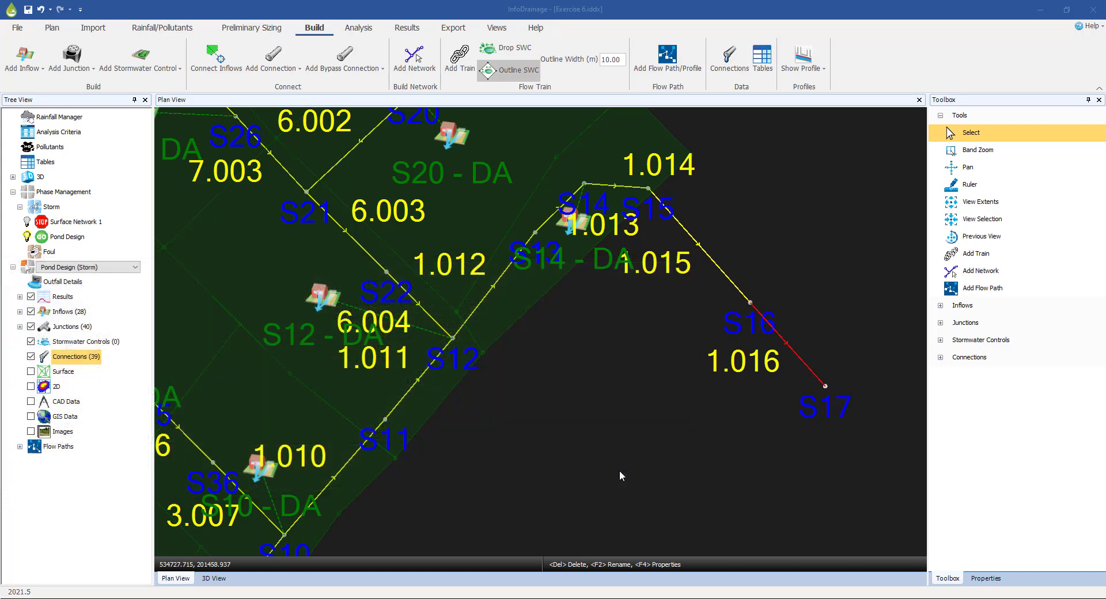
Step: Load the surface file "imported surface" from the InfoDrainage Introduction answers folder, keeping all existing exceedance and cover levels
{"action": "right_click", "coordinate": [63, 375]}
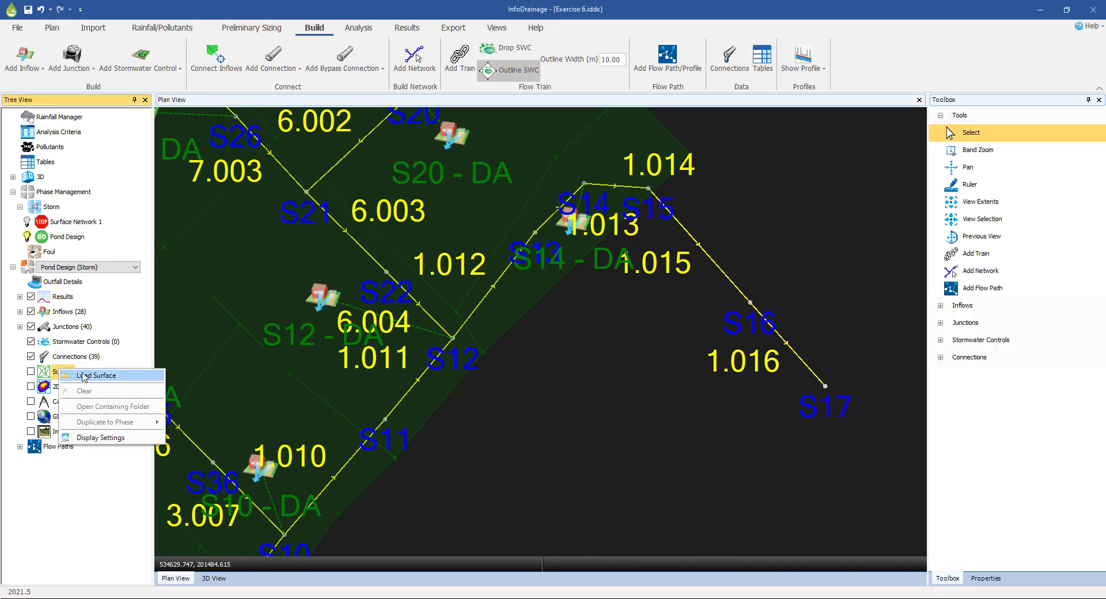
{"action": "left_click", "coordinate": [115, 374]}
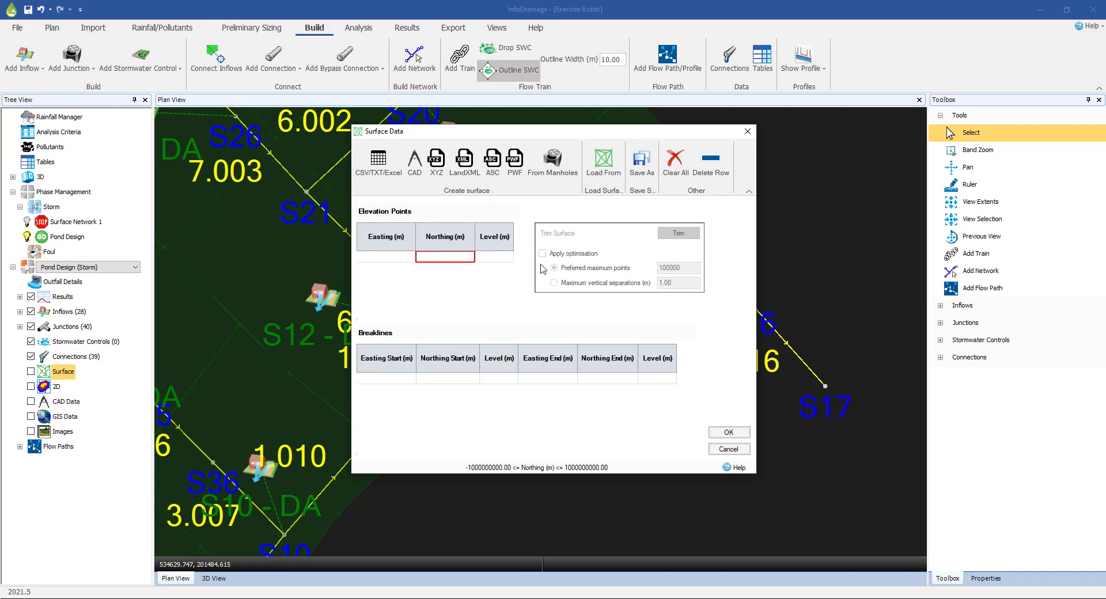
{"action": "left_click", "coordinate": [605, 165]}
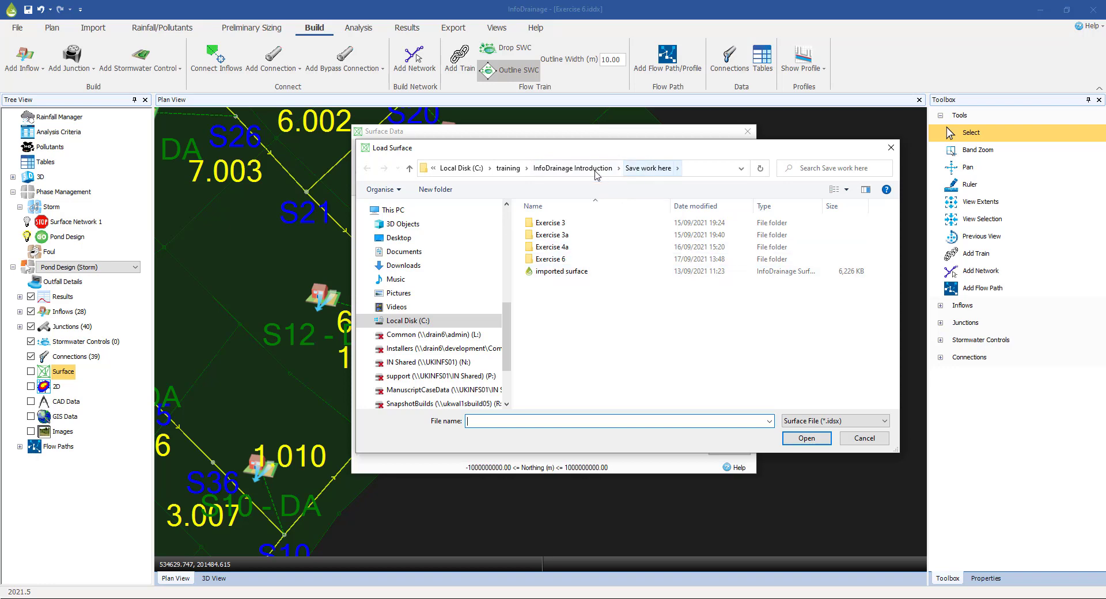
{"action": "left_click", "coordinate": [573, 168]}
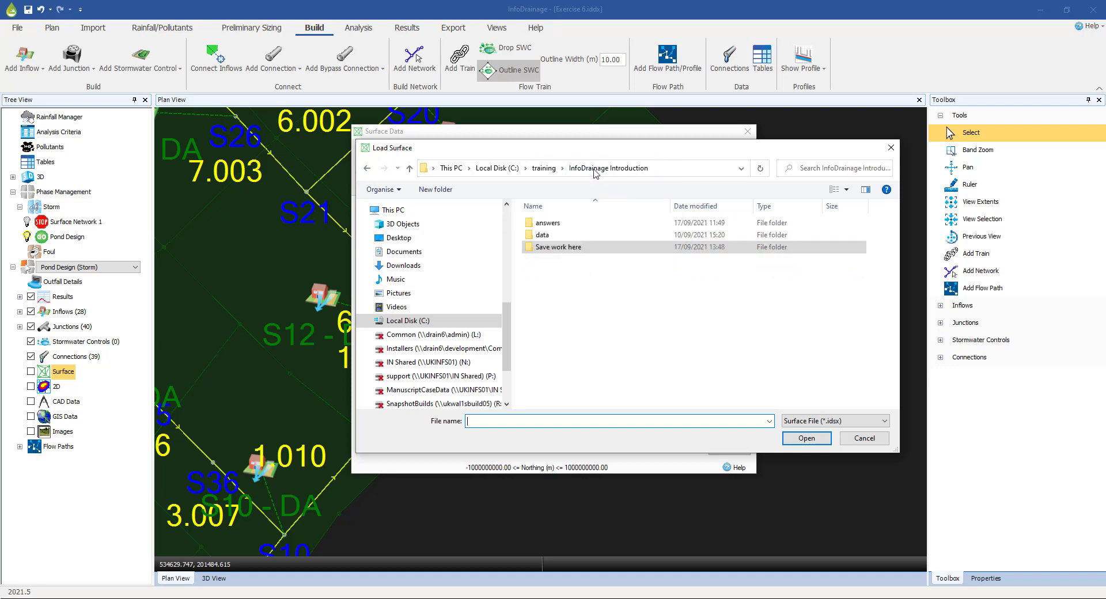
{"action": "double_click", "coordinate": [547, 224]}
{"action": "left_click", "coordinate": [563, 248]}
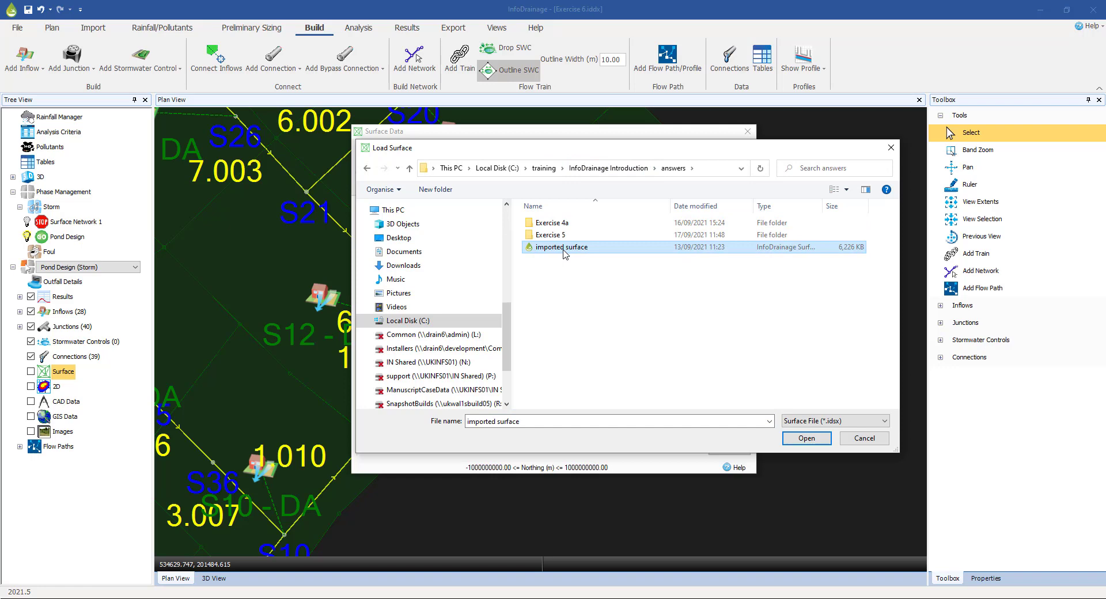
{"action": "left_click", "coordinate": [806, 438]}
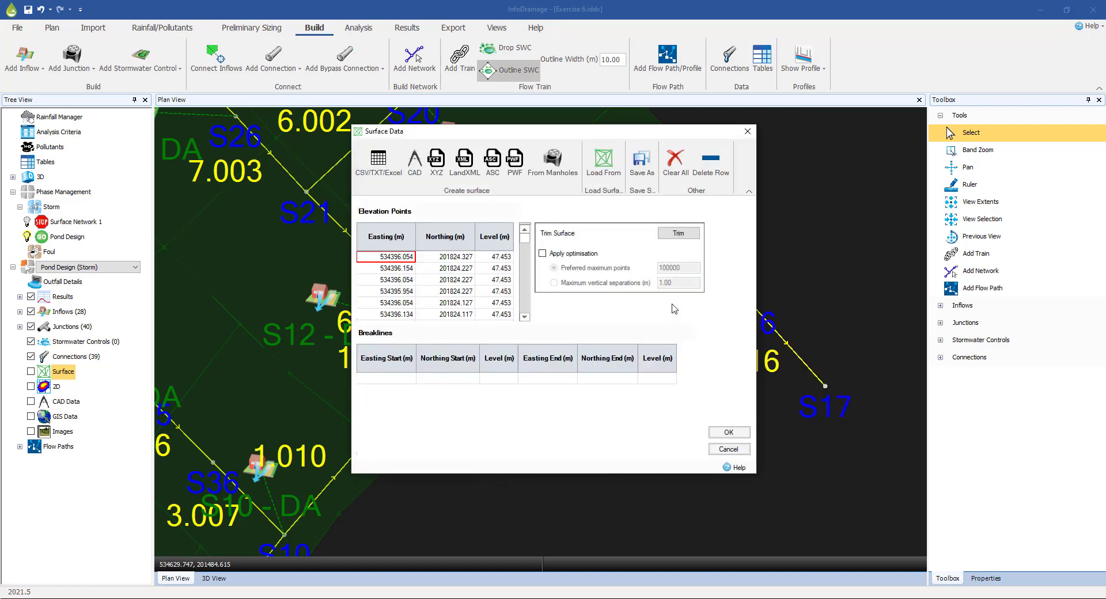
{"action": "left_click", "coordinate": [728, 433]}
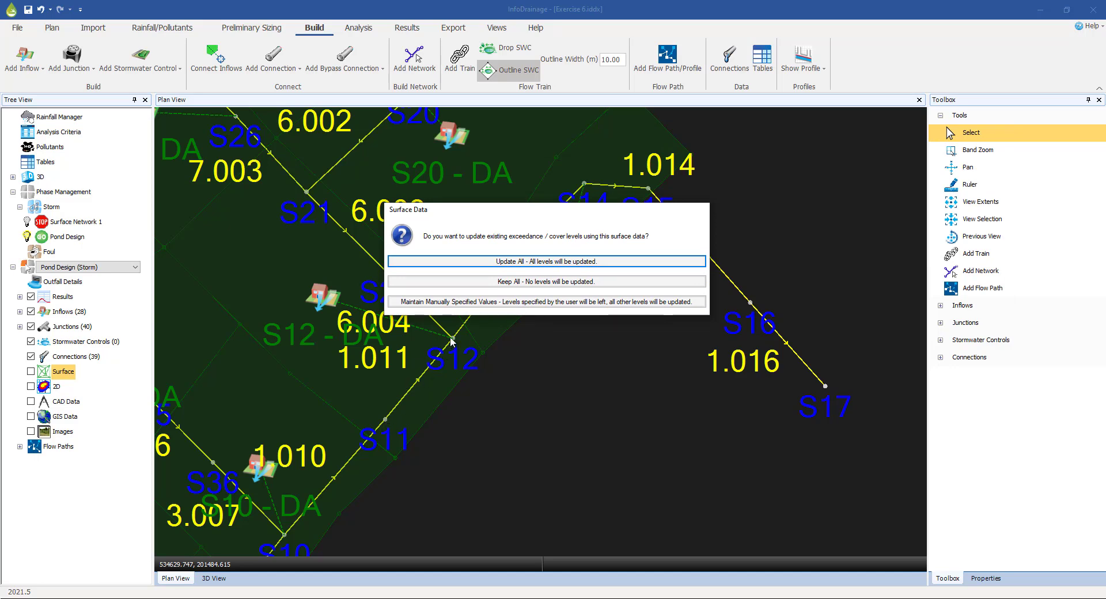
{"action": "left_click", "coordinate": [541, 282]}
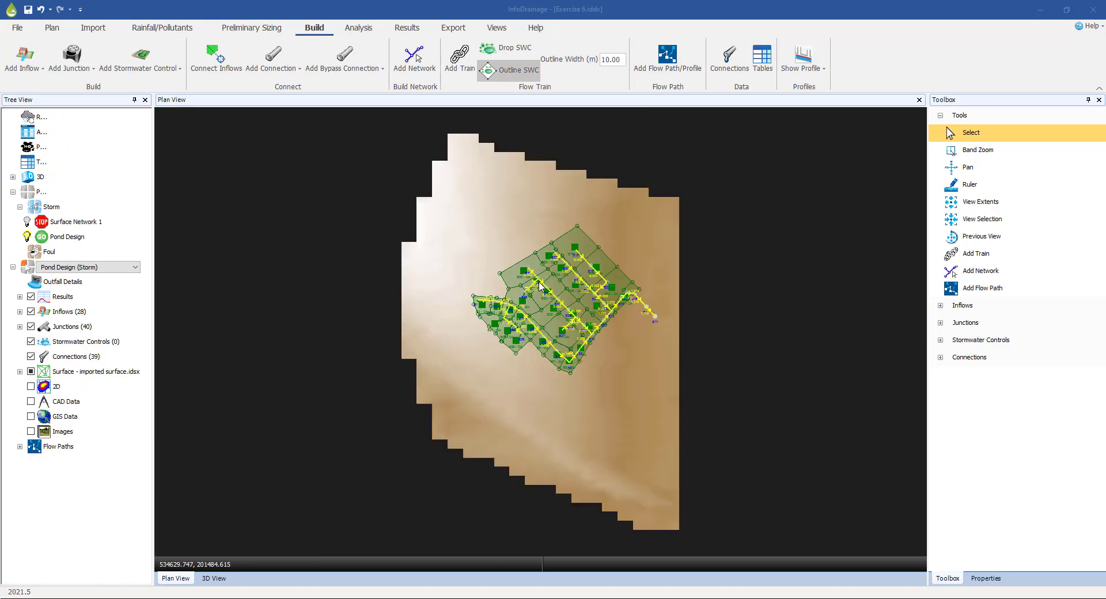
Step: Hide the imported surface in the plan view and save the project
{"action": "scroll", "coordinate": [620, 272], "scroll_direction": "up", "scroll_amount": 5}
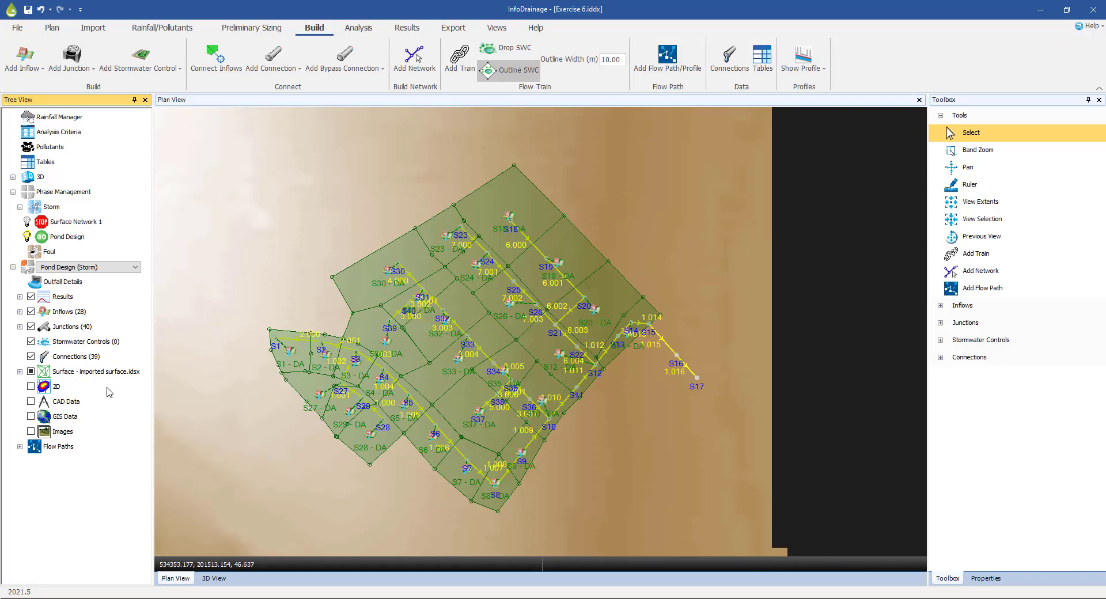
{"action": "left_click", "coordinate": [31, 373]}
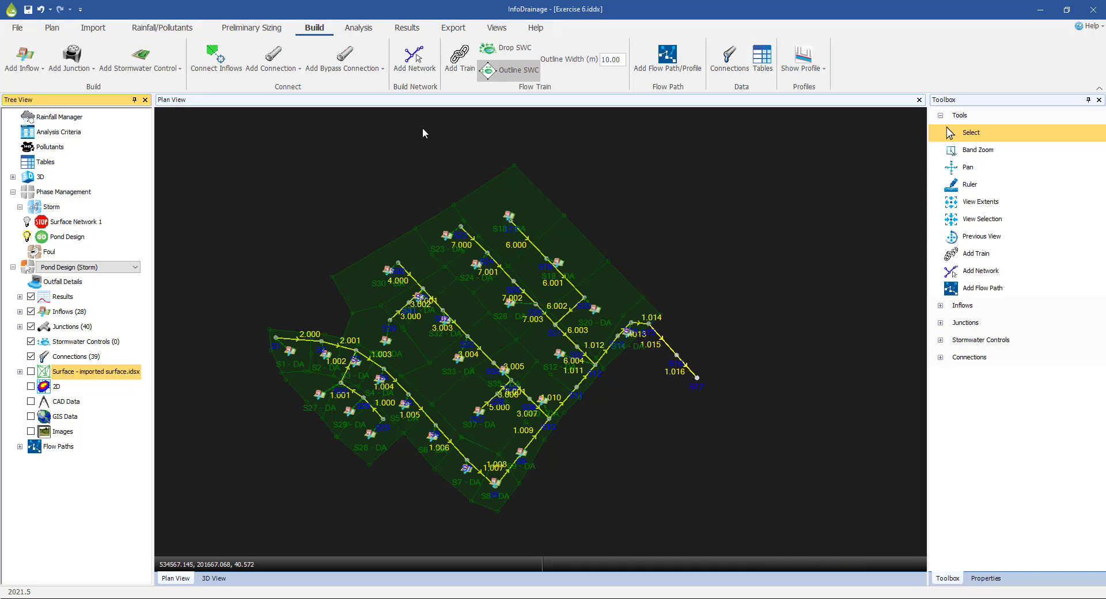
{"action": "left_click", "coordinate": [28, 10]}
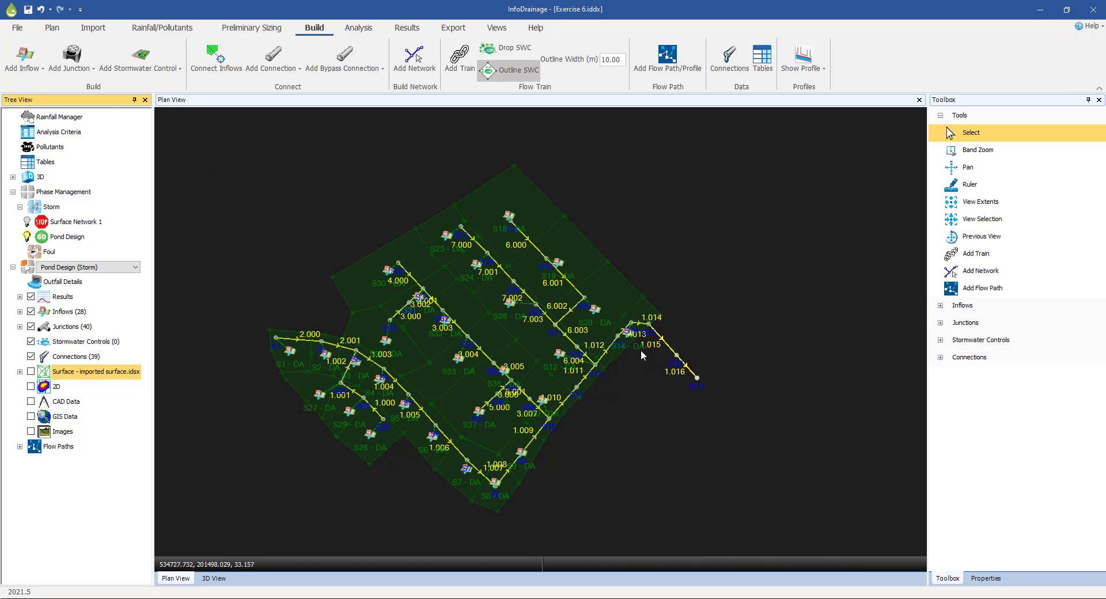
Step: Delete connection 1.015 between junctions S15 and S16
{"action": "scroll", "coordinate": [640, 350], "scroll_direction": "up", "scroll_amount": 1}
{"action": "scroll", "coordinate": [645, 355], "scroll_direction": "up", "scroll_amount": 5}
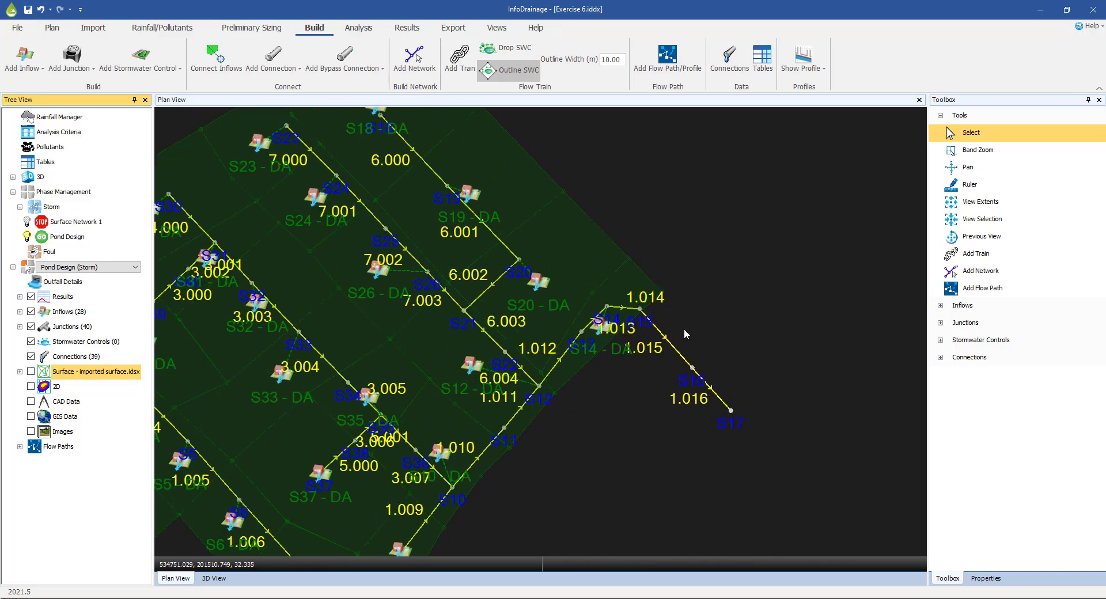
{"action": "scroll", "coordinate": [709, 340], "scroll_direction": "up", "scroll_amount": 3}
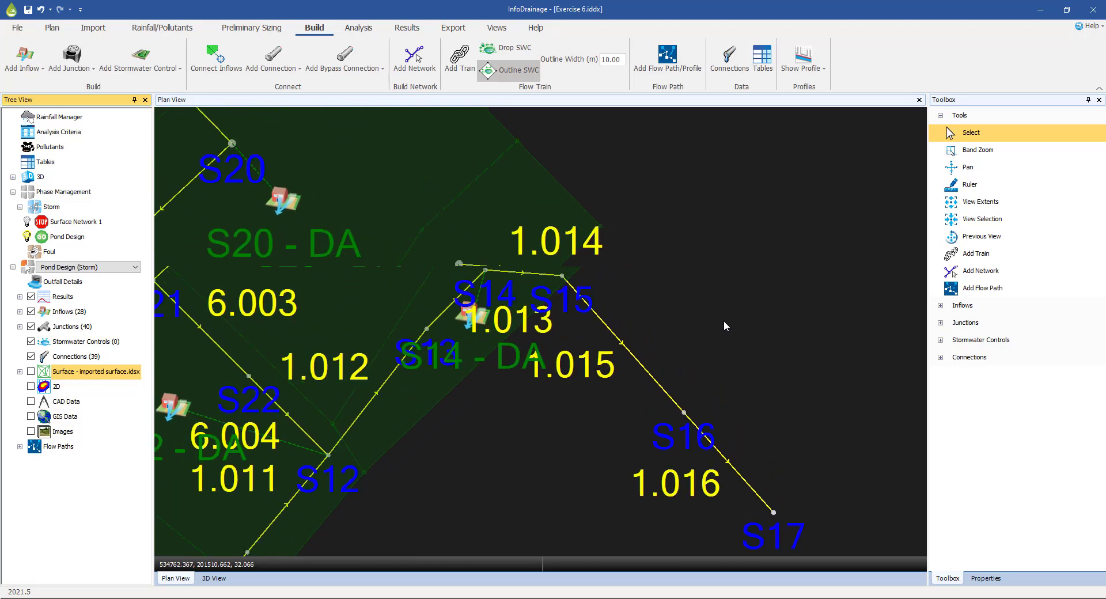
{"action": "middle_click_drag", "start_coordinate": [724, 341], "coordinate": [659, 307]}
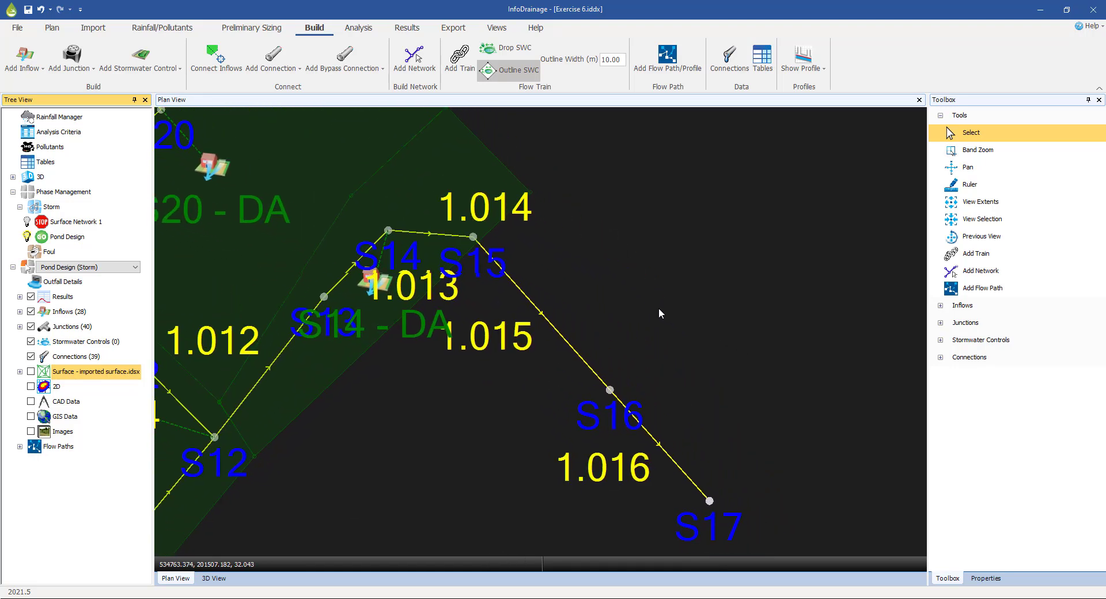
{"action": "left_click", "coordinate": [971, 134]}
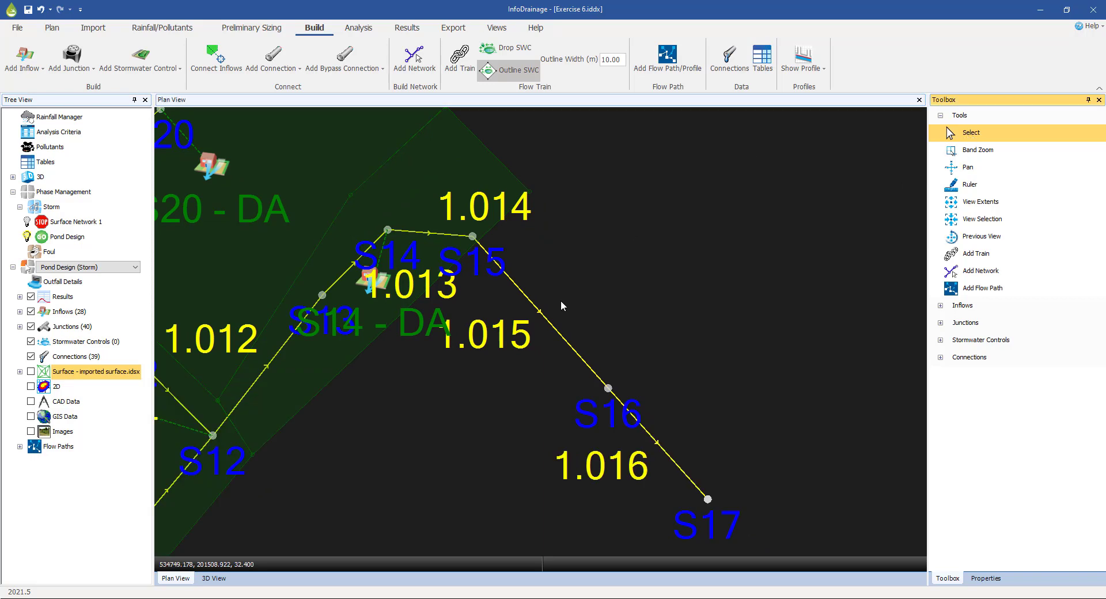
{"action": "left_click", "coordinate": [533, 317]}
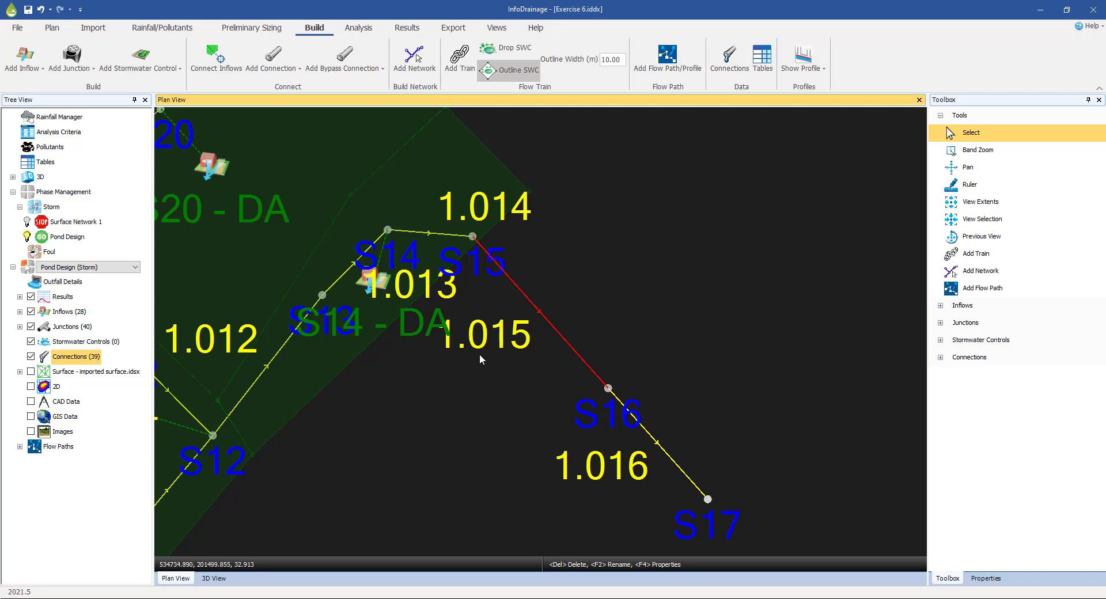
{"action": "key", "text": "Delete"}
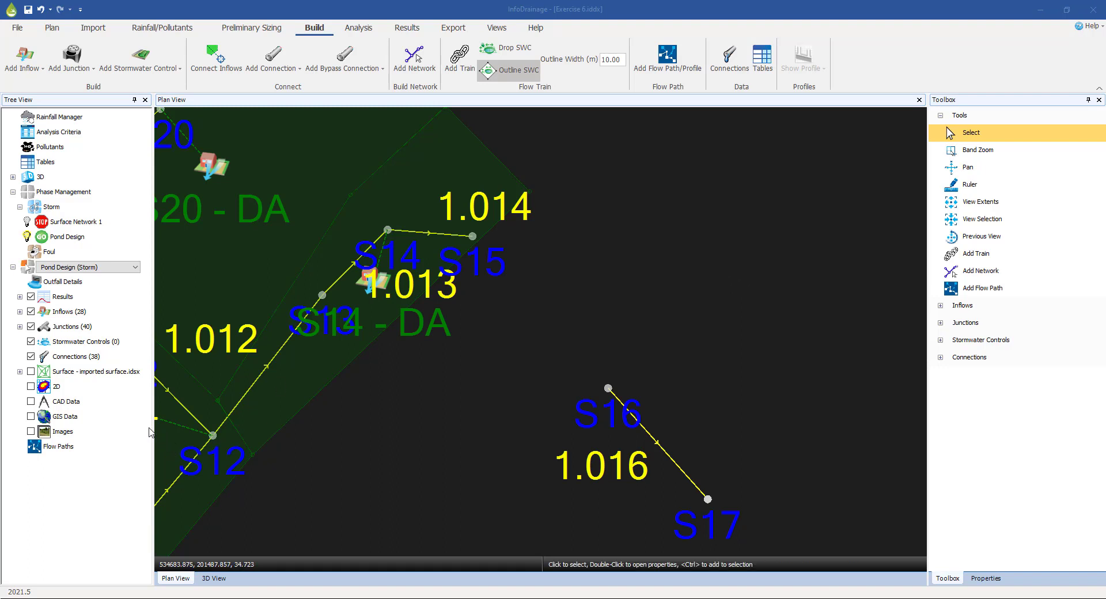
Step: Import the CAD drawing "Pond outline" from the data folder, with units in m and all layers selected
{"action": "right_click", "coordinate": [64, 405]}
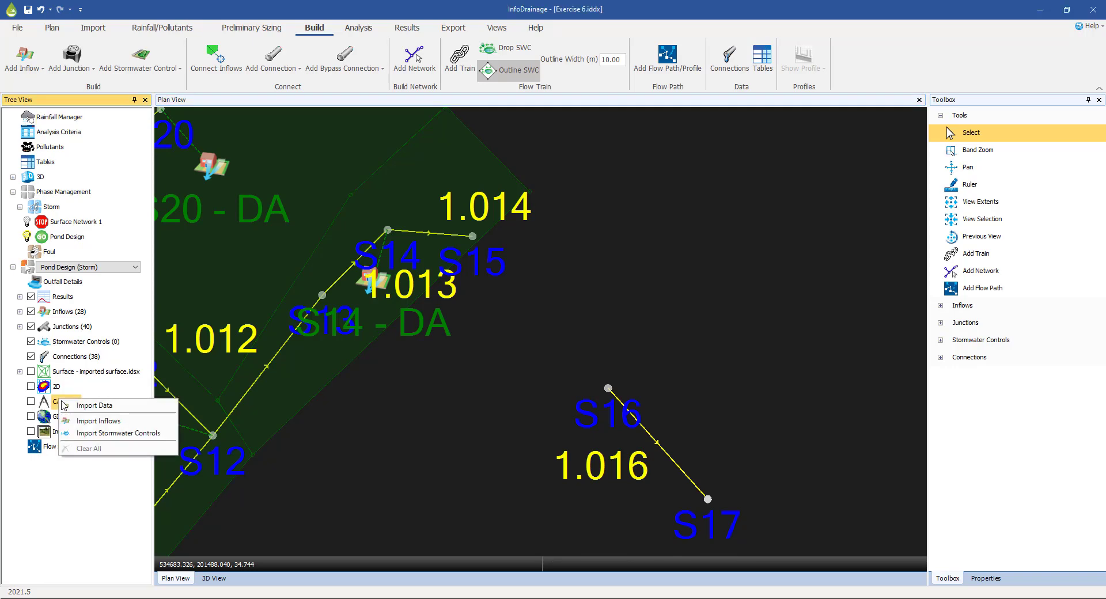
{"action": "left_click", "coordinate": [91, 406]}
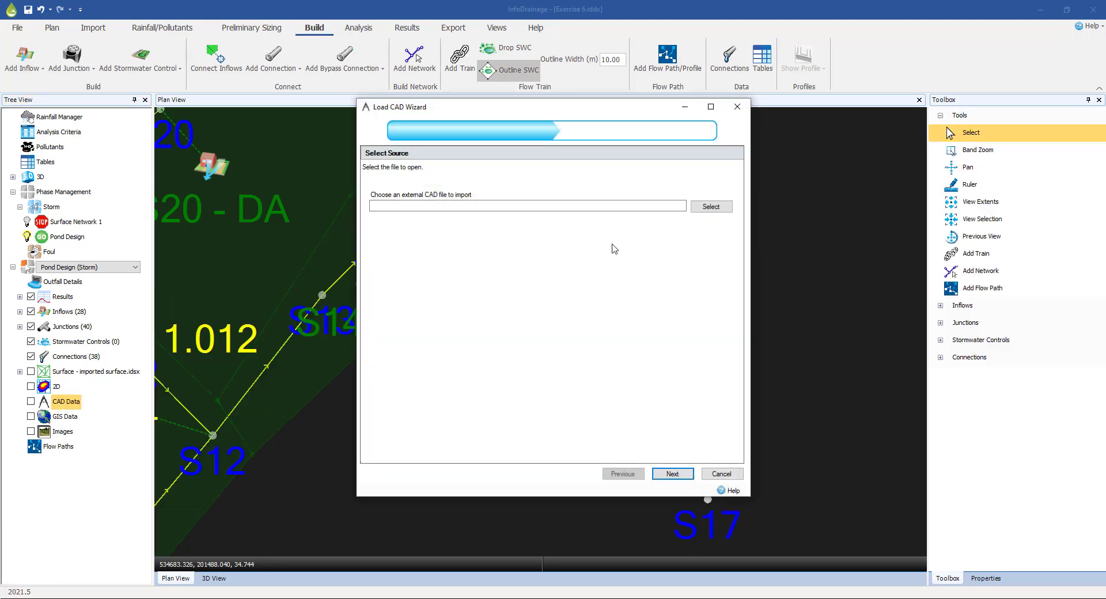
{"action": "left_click", "coordinate": [708, 208]}
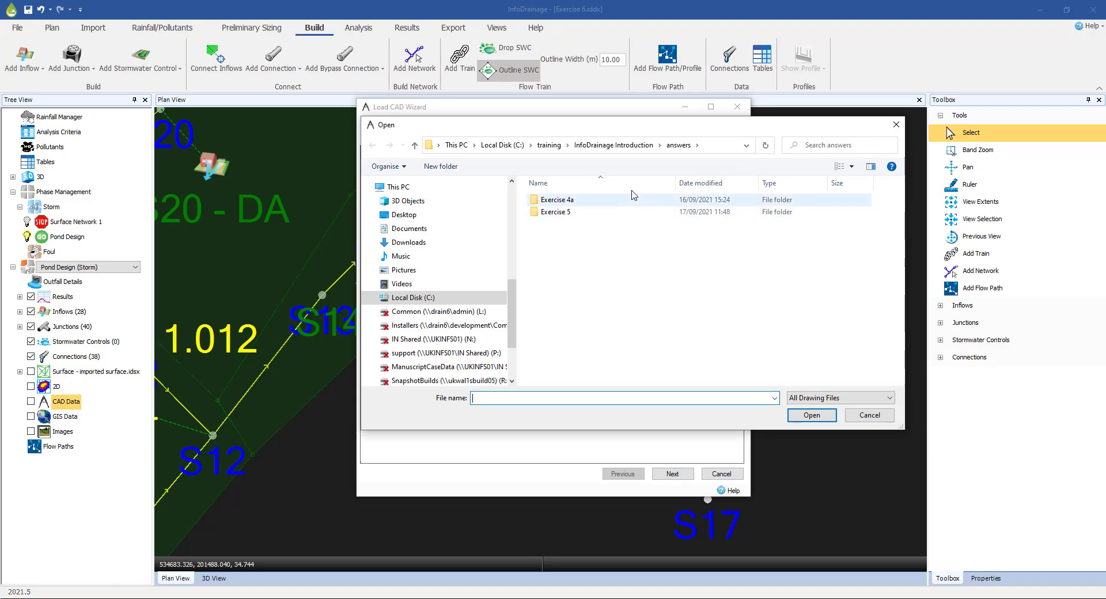
{"action": "left_click", "coordinate": [614, 146]}
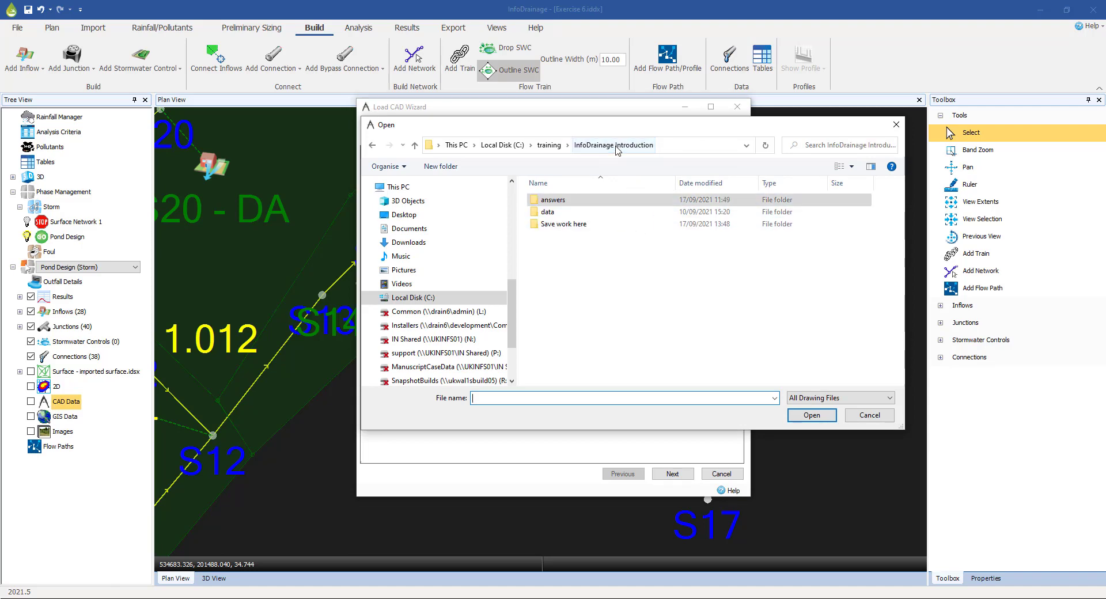
{"action": "double_click", "coordinate": [548, 212]}
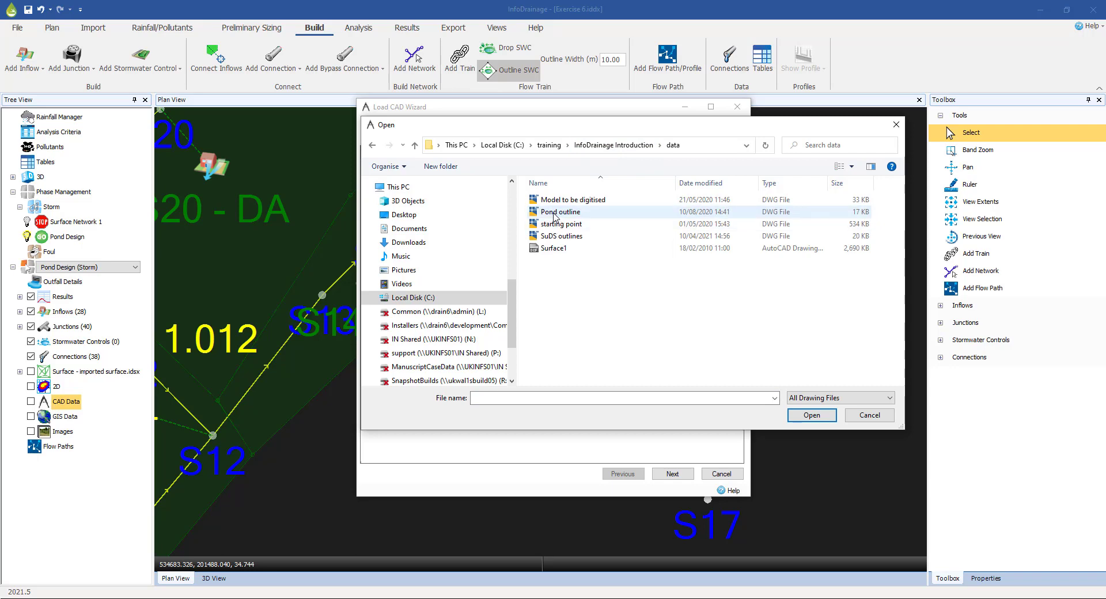
{"action": "left_click", "coordinate": [558, 214]}
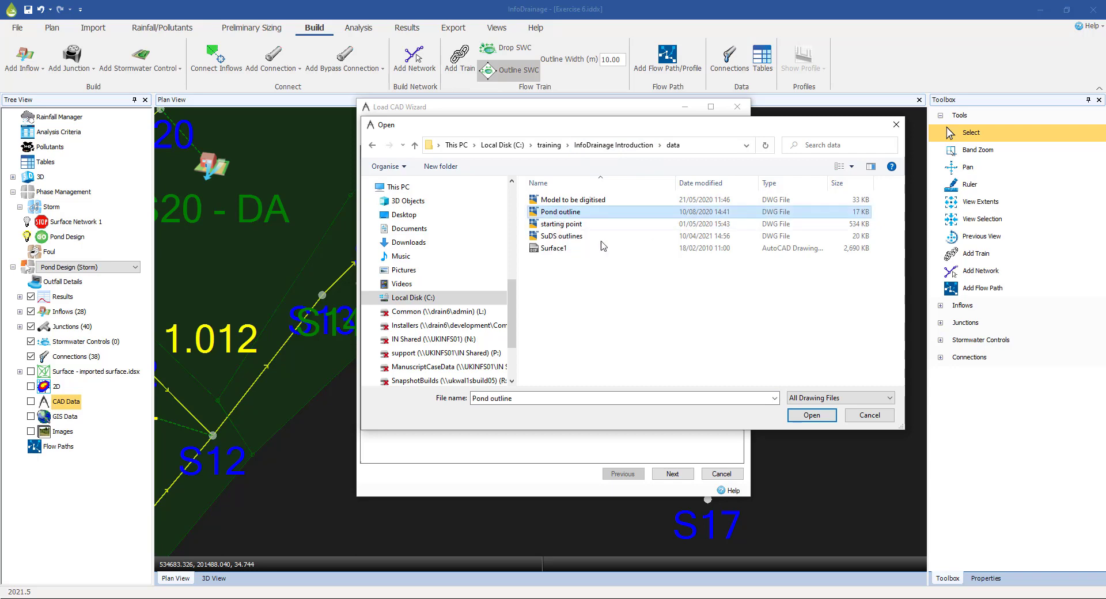
{"action": "left_click", "coordinate": [811, 416]}
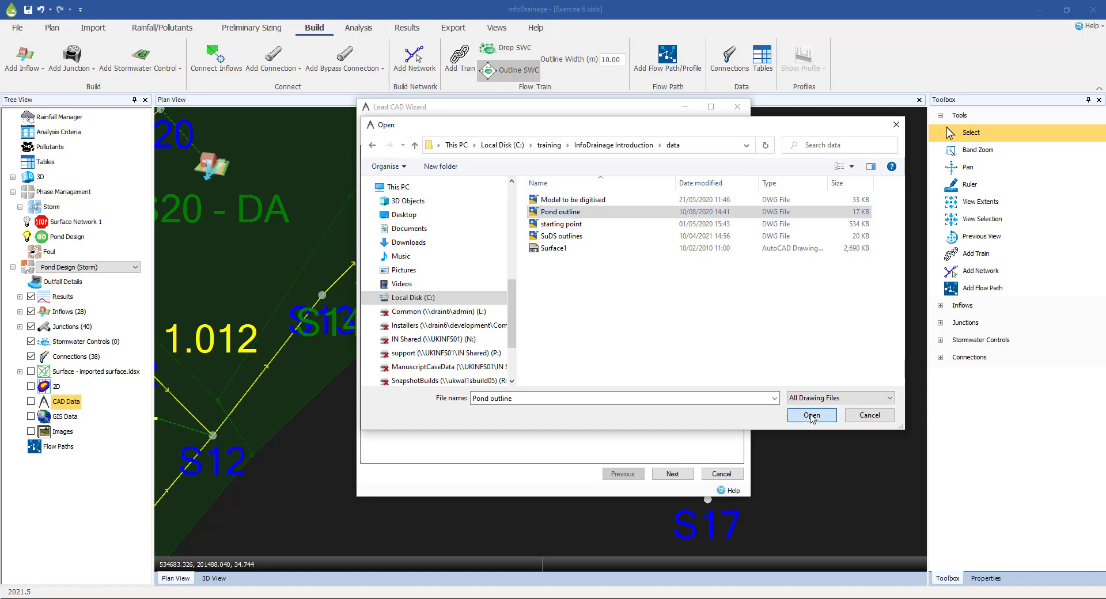
{"action": "left_click", "coordinate": [671, 474]}
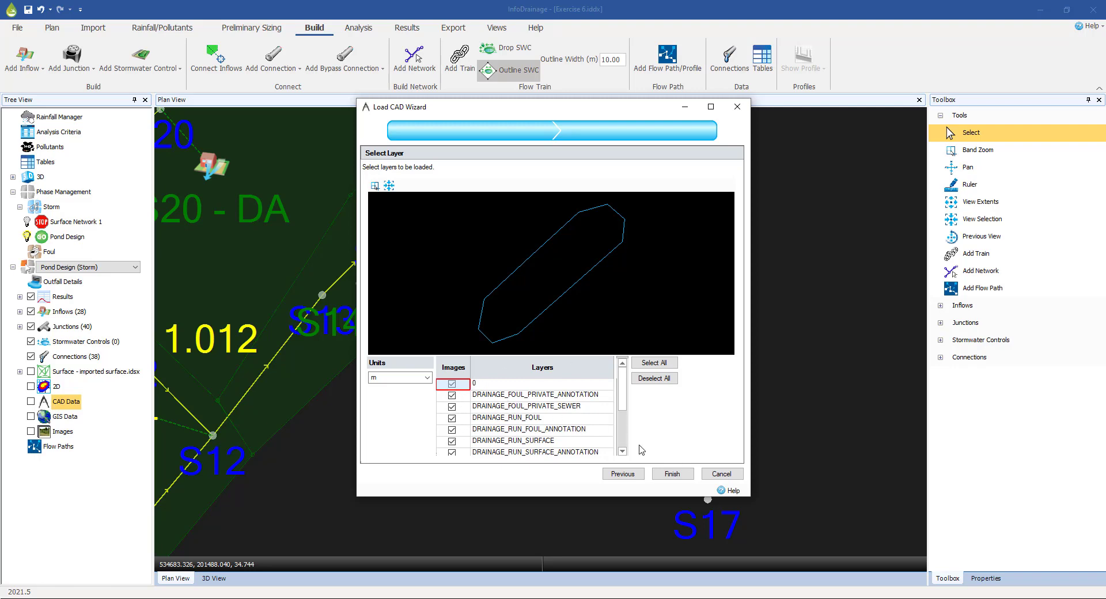
{"action": "left_click", "coordinate": [675, 475]}
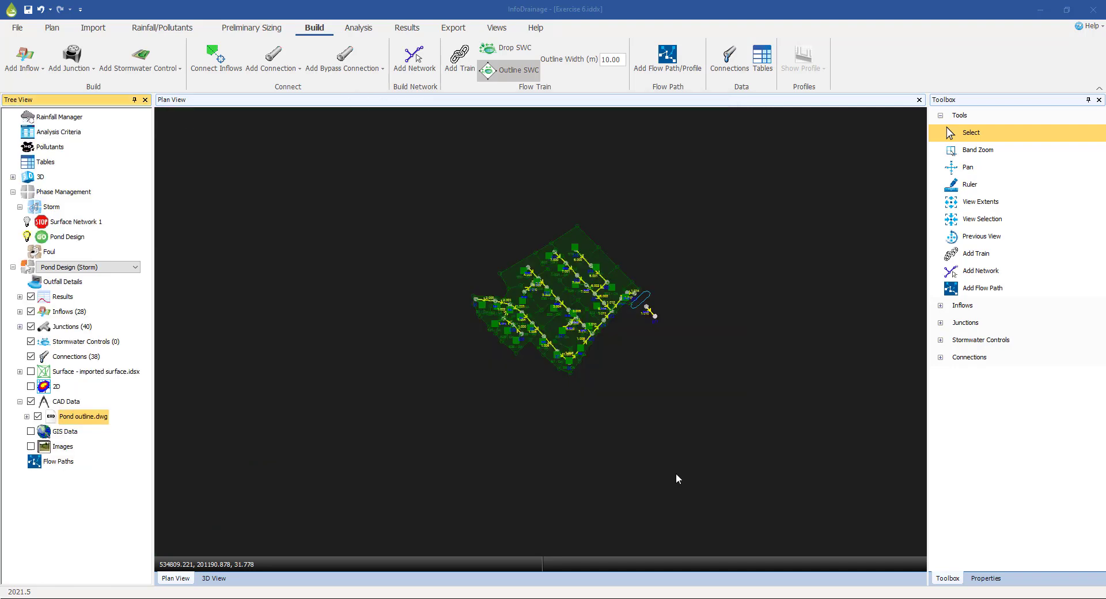
Step: Turn on snapping in the plan view, with the area around the imported pond outline in view
{"action": "scroll", "coordinate": [657, 288], "scroll_direction": "up", "scroll_amount": 4}
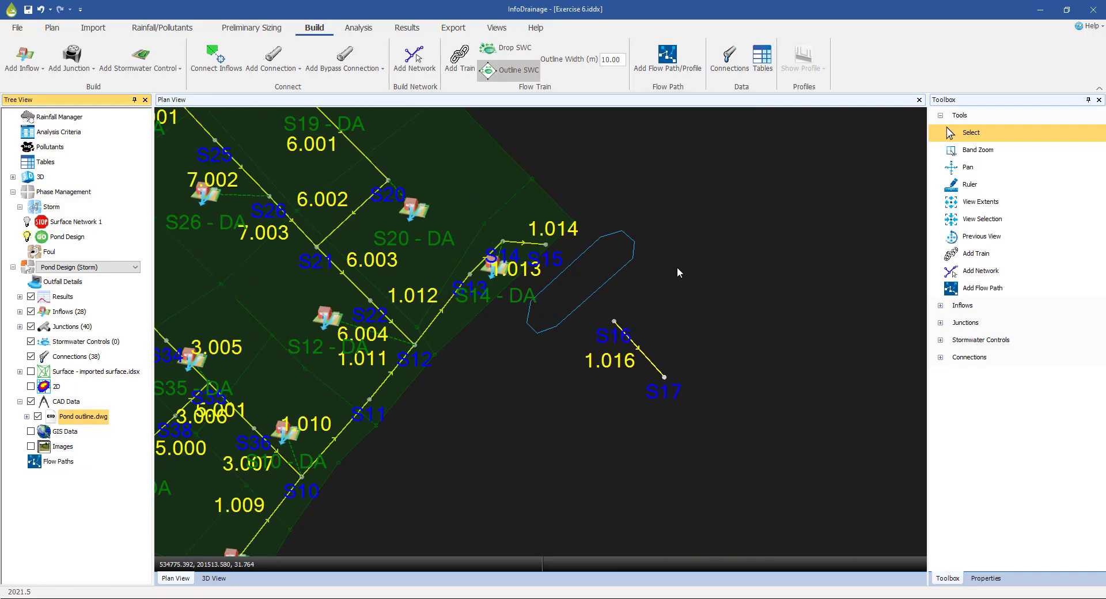
{"action": "middle_click_drag", "start_coordinate": [676, 265], "coordinate": [601, 327]}
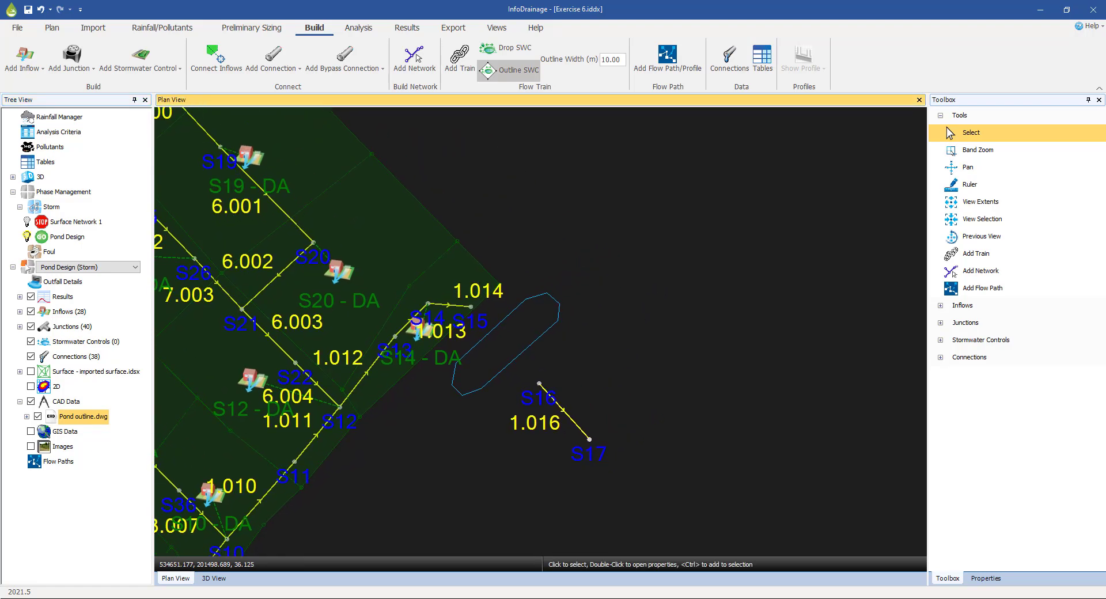
{"action": "left_click", "coordinate": [52, 28]}
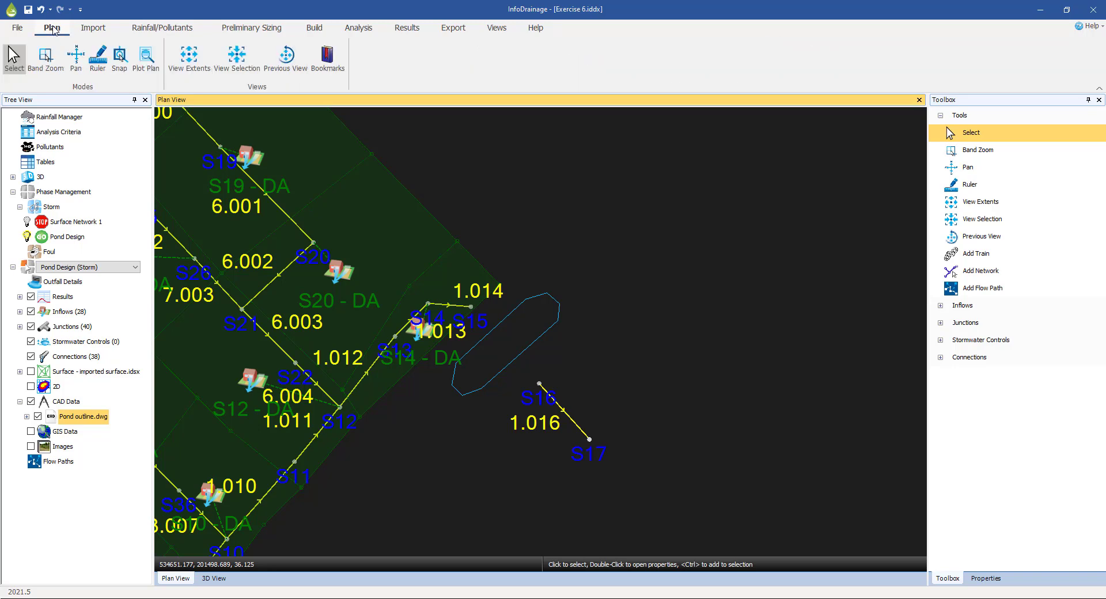
{"action": "left_click", "coordinate": [120, 60]}
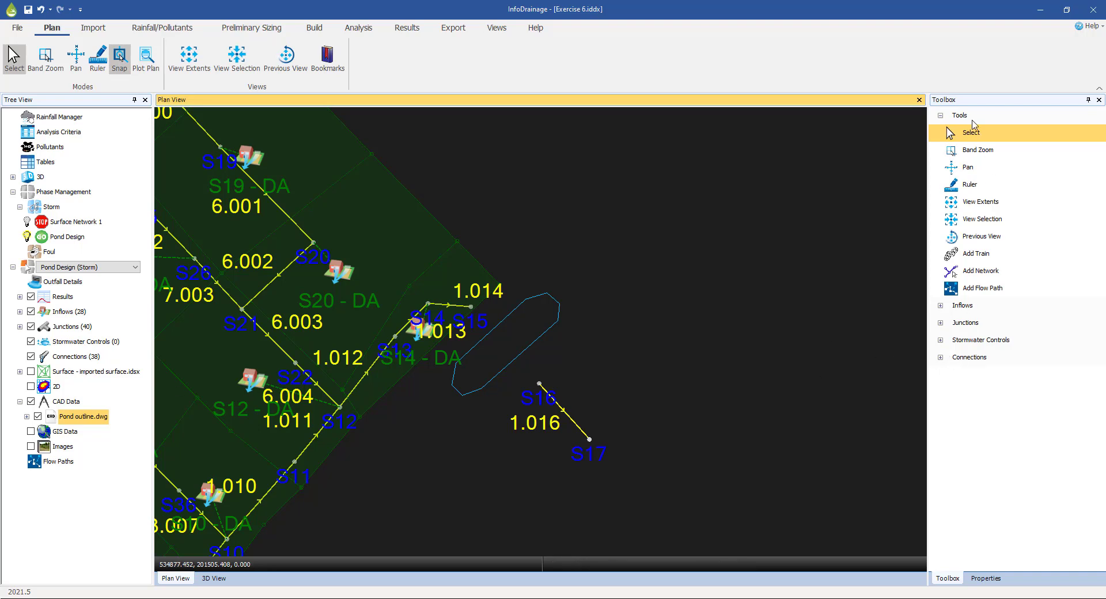
Step: Place a Pond stormwater control inside the imported CAD pond outline between S15 and S16
{"action": "left_click", "coordinate": [941, 342]}
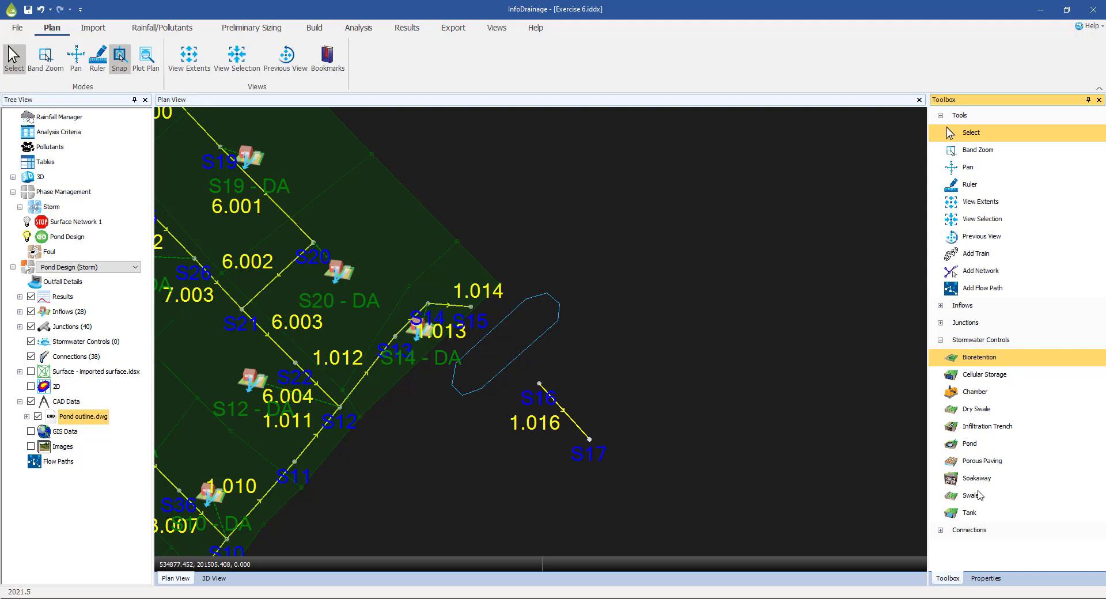
{"action": "left_click", "coordinate": [969, 444]}
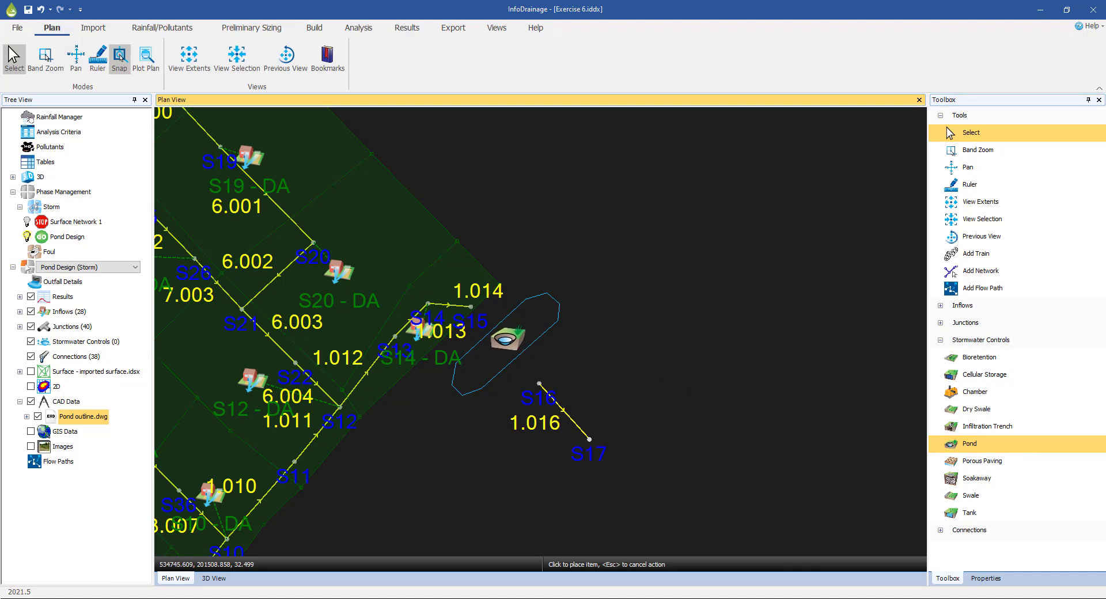
{"action": "left_click", "coordinate": [507, 339]}
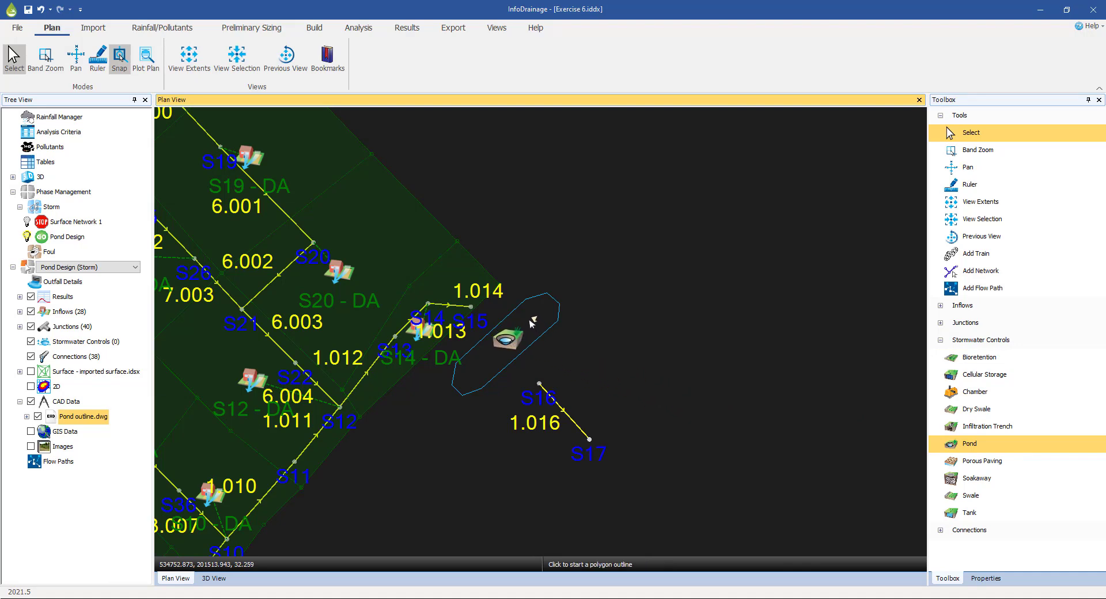
Step: Trace the pond's polygon by snapping to all eight vertices of the CAD outline, close it, and return to Select mode
{"action": "scroll", "coordinate": [529, 317], "scroll_direction": "up", "scroll_amount": 1}
{"action": "scroll", "coordinate": [529, 317], "scroll_direction": "up", "scroll_amount": 3}
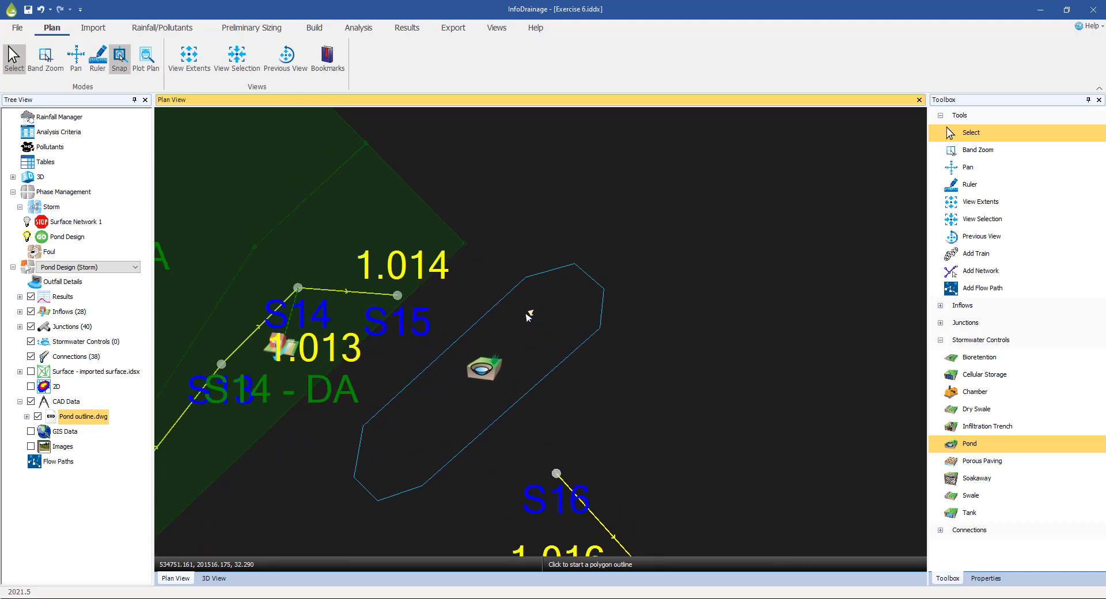
{"action": "scroll", "coordinate": [531, 318], "scroll_direction": "up", "scroll_amount": 1}
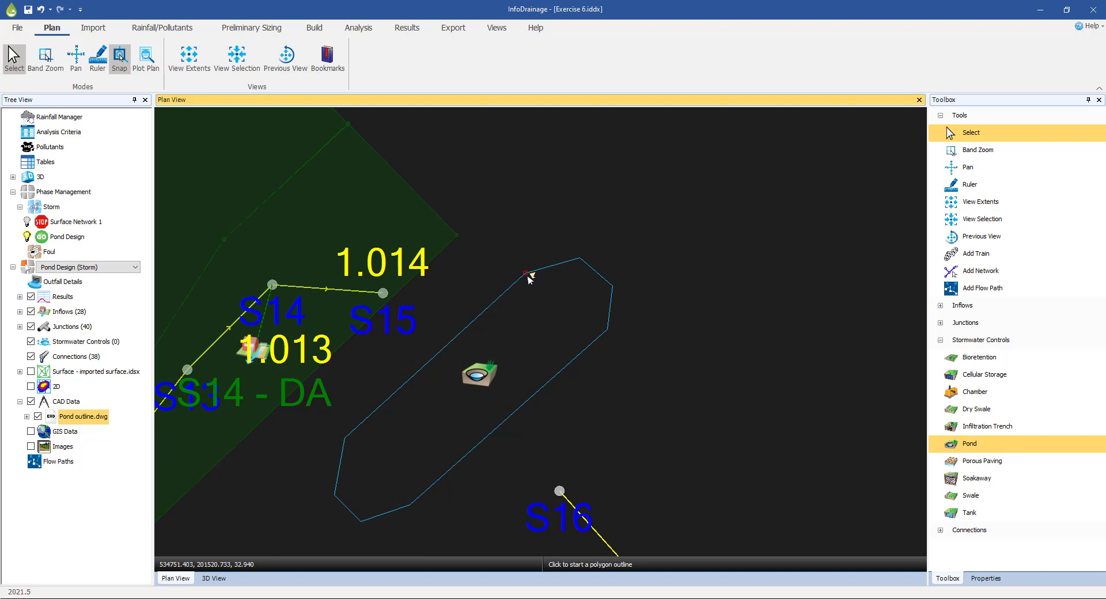
{"action": "left_click", "coordinate": [528, 275]}
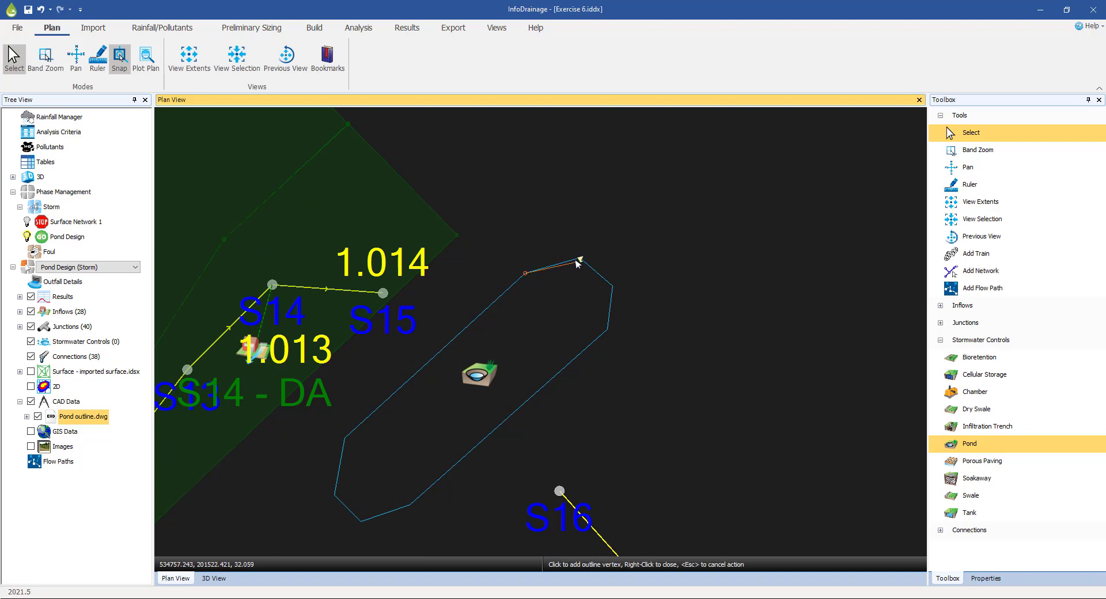
{"action": "left_click", "coordinate": [579, 258]}
{"action": "left_click", "coordinate": [612, 286]}
{"action": "left_click", "coordinate": [608, 330]}
{"action": "left_click", "coordinate": [410, 504]}
{"action": "left_click", "coordinate": [362, 520]}
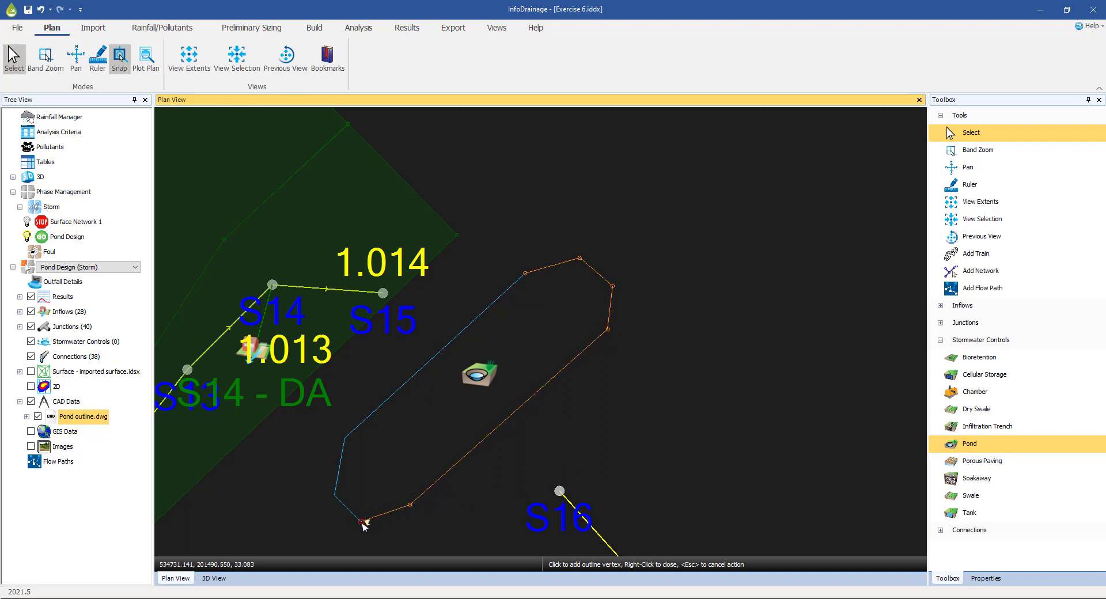
{"action": "left_click", "coordinate": [335, 494]}
{"action": "left_click", "coordinate": [346, 439]}
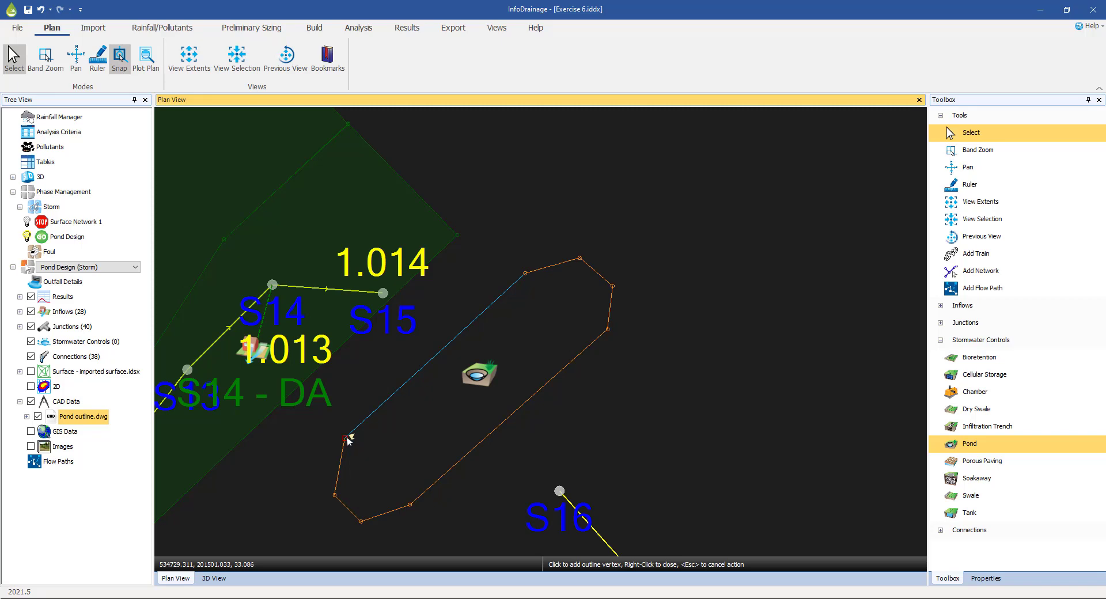
{"action": "right_click", "coordinate": [414, 432]}
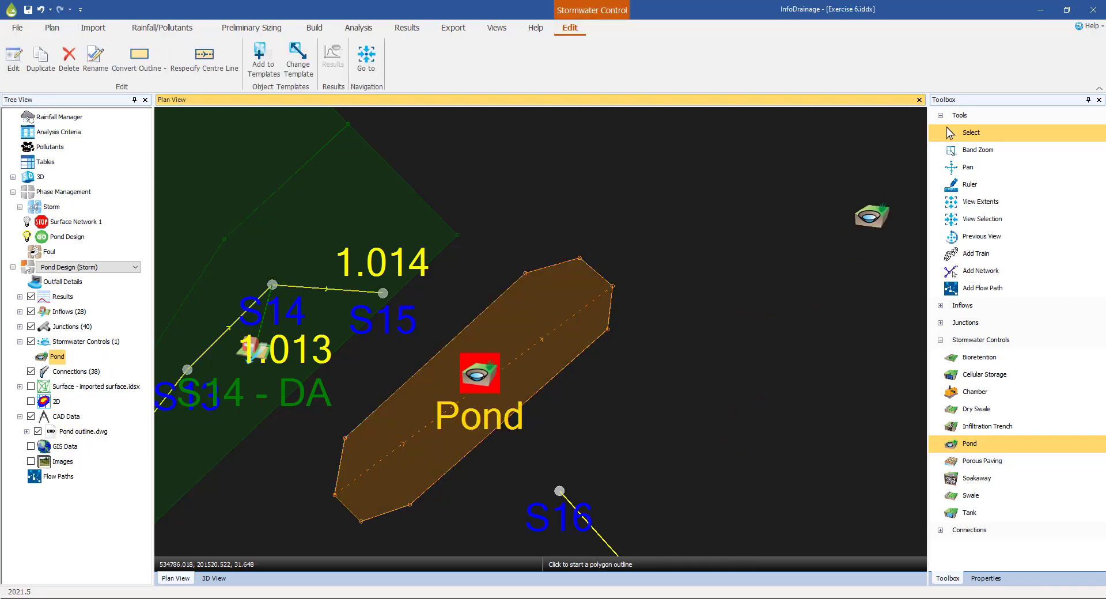
{"action": "left_click", "coordinate": [971, 133]}
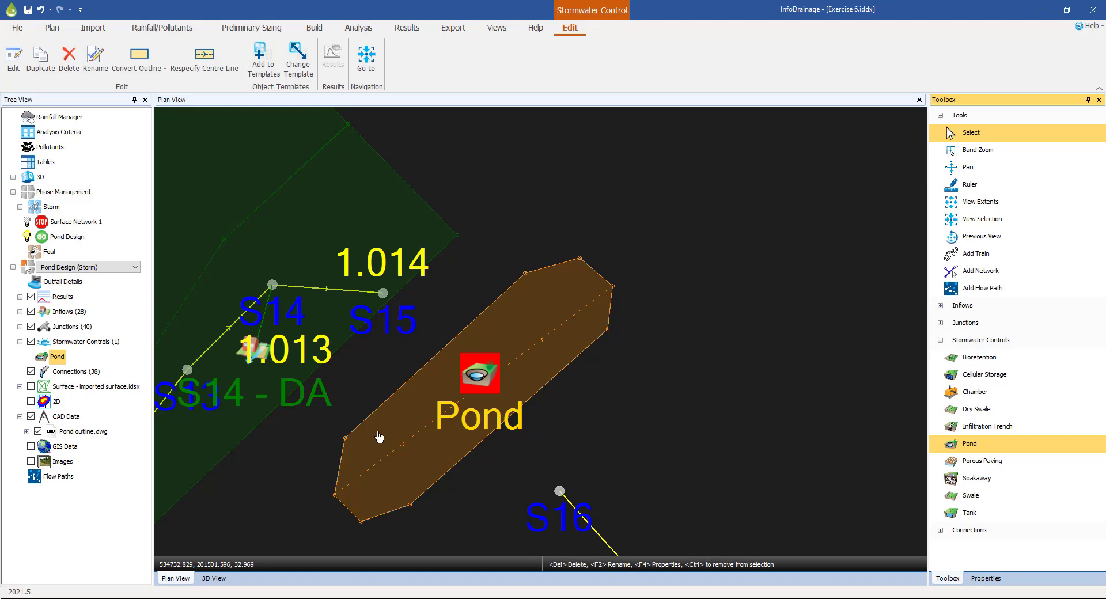
Step: Set the pond to calculate depth from exceedence level 31.309 m and base level 30.434 m, with a 200 mm freeboard
{"action": "left_click", "coordinate": [481, 377]}
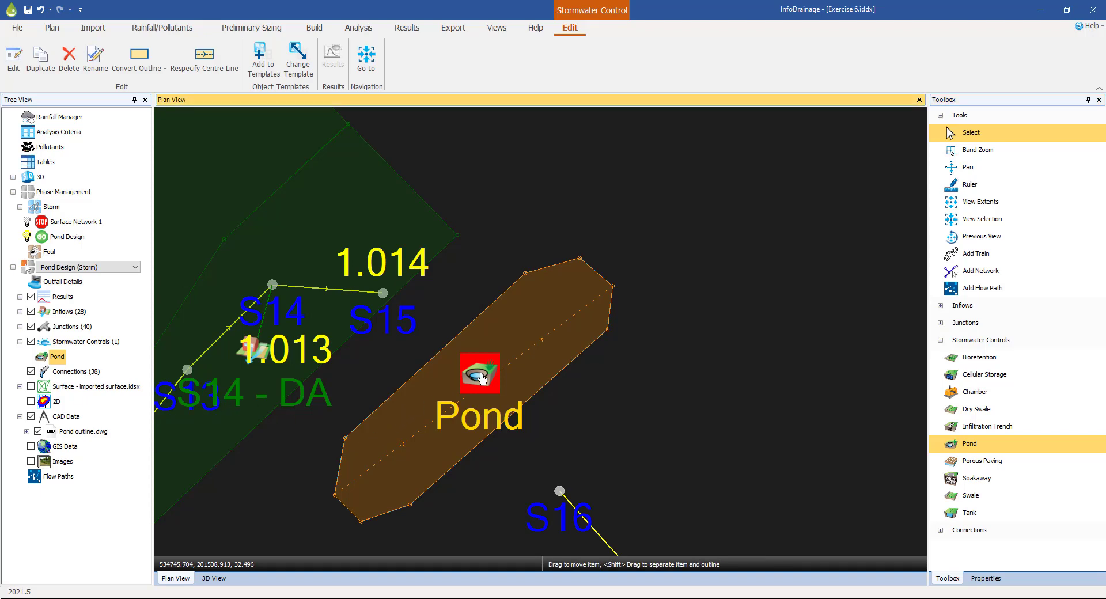
{"action": "double_click", "coordinate": [482, 378]}
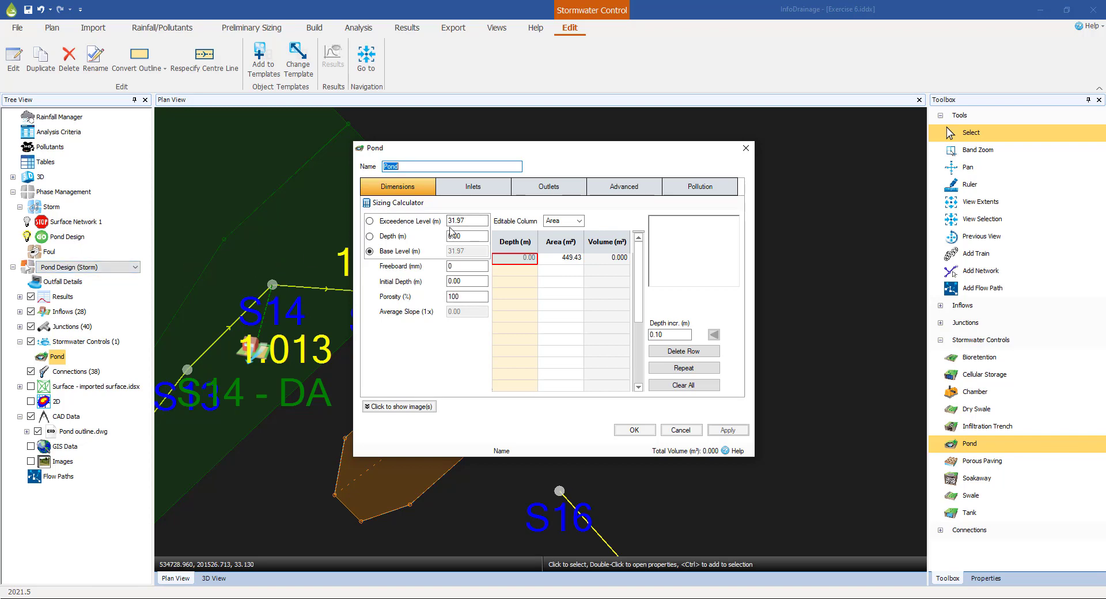
{"action": "left_click", "coordinate": [466, 220]}
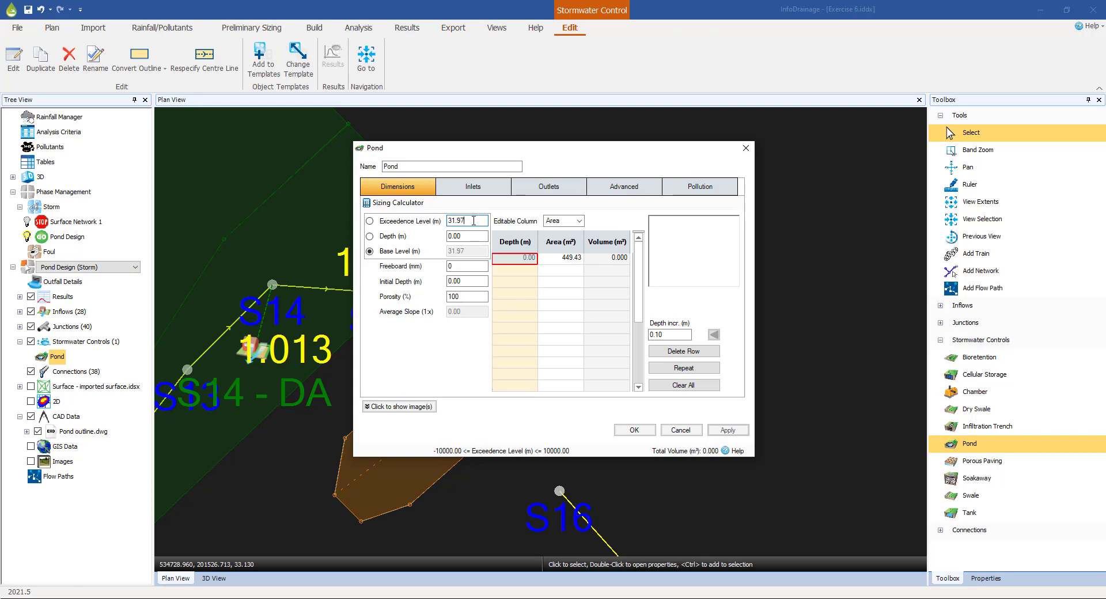
{"action": "type", "text": "31."}
{"action": "left_click", "coordinate": [372, 239]}
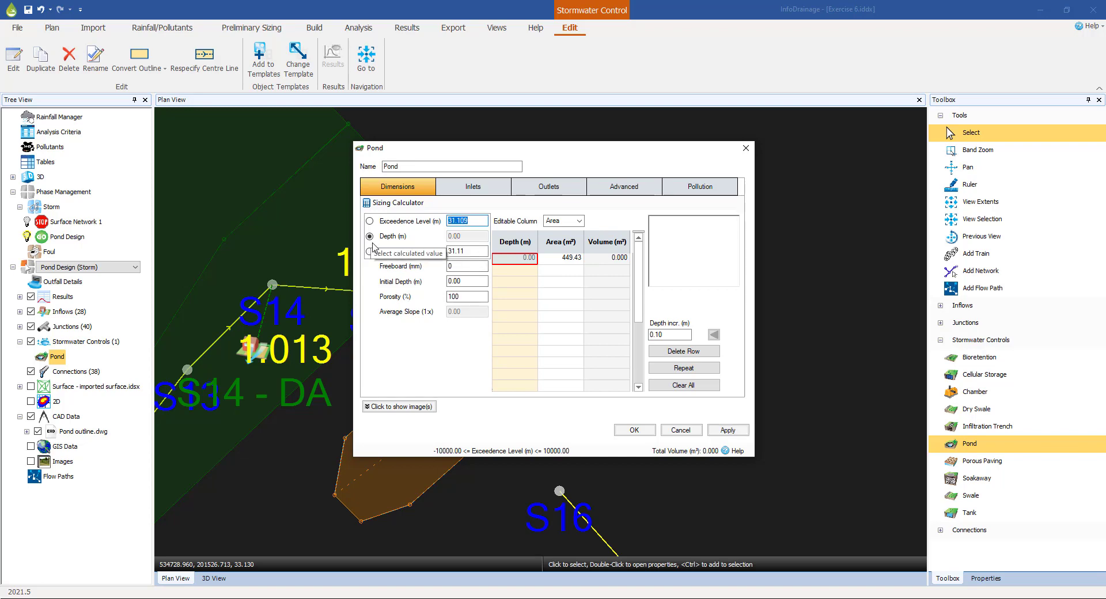
{"action": "left_click", "coordinate": [468, 252]}
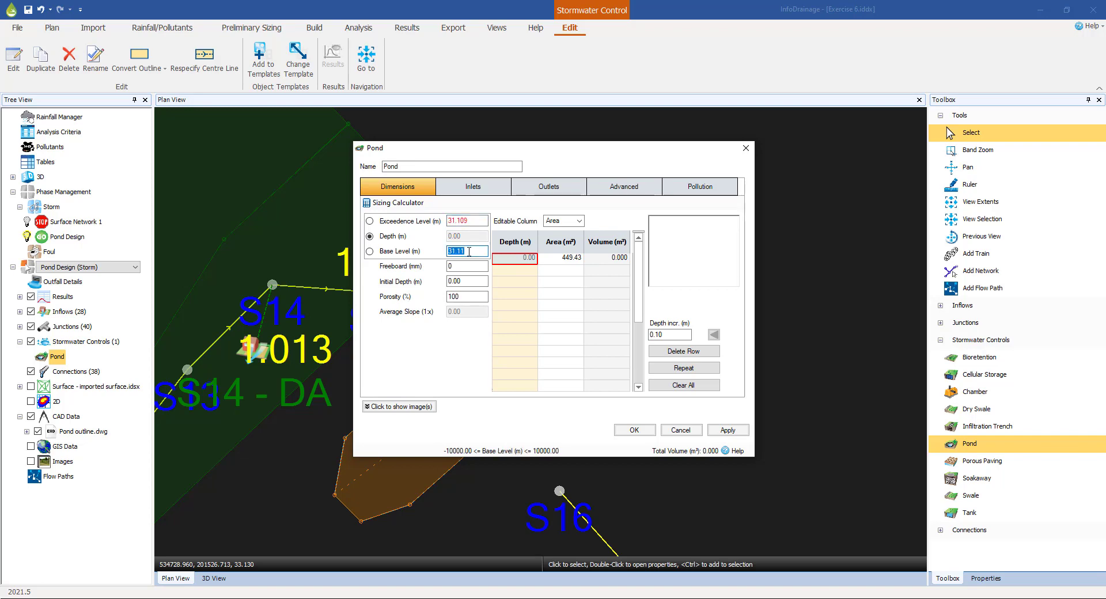
{"action": "type", "text": "30.434"}
{"action": "left_click", "coordinate": [461, 221]}
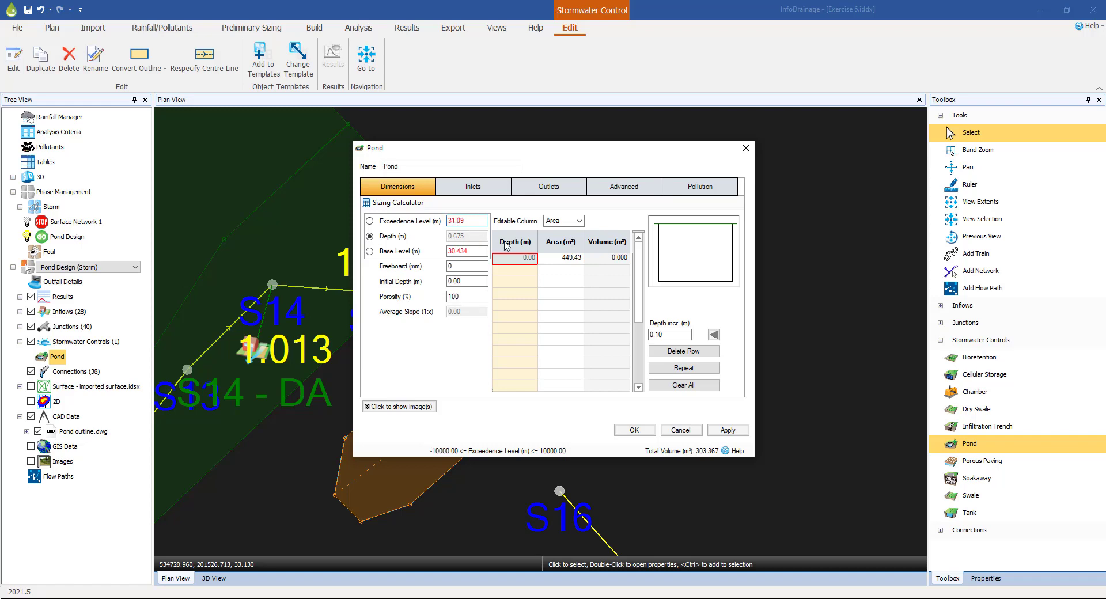
{"action": "left_click", "coordinate": [477, 266]}
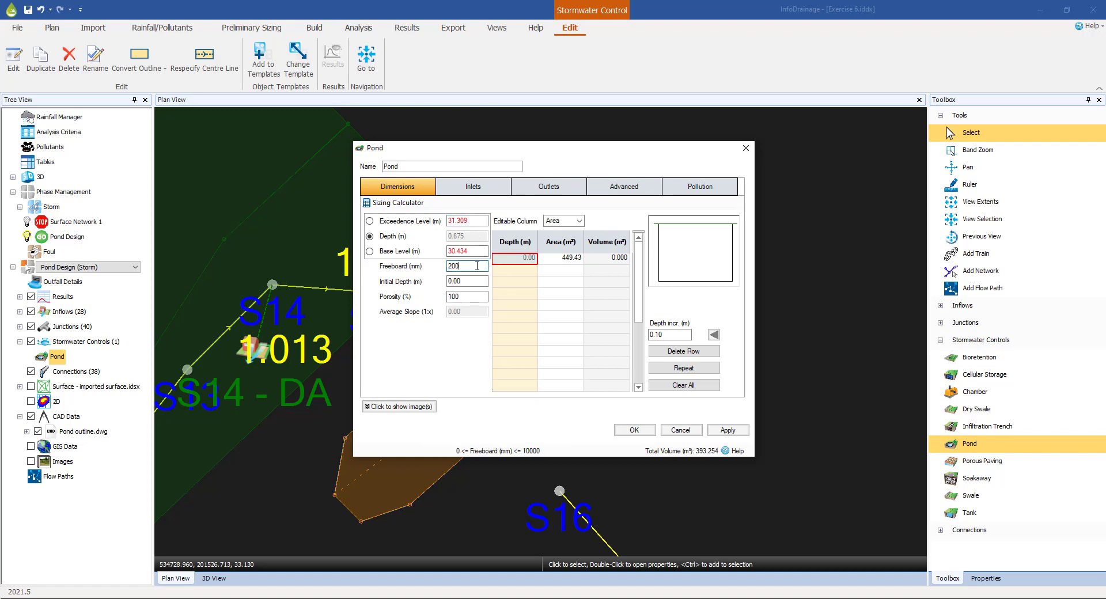
{"action": "key", "text": "Tab"}
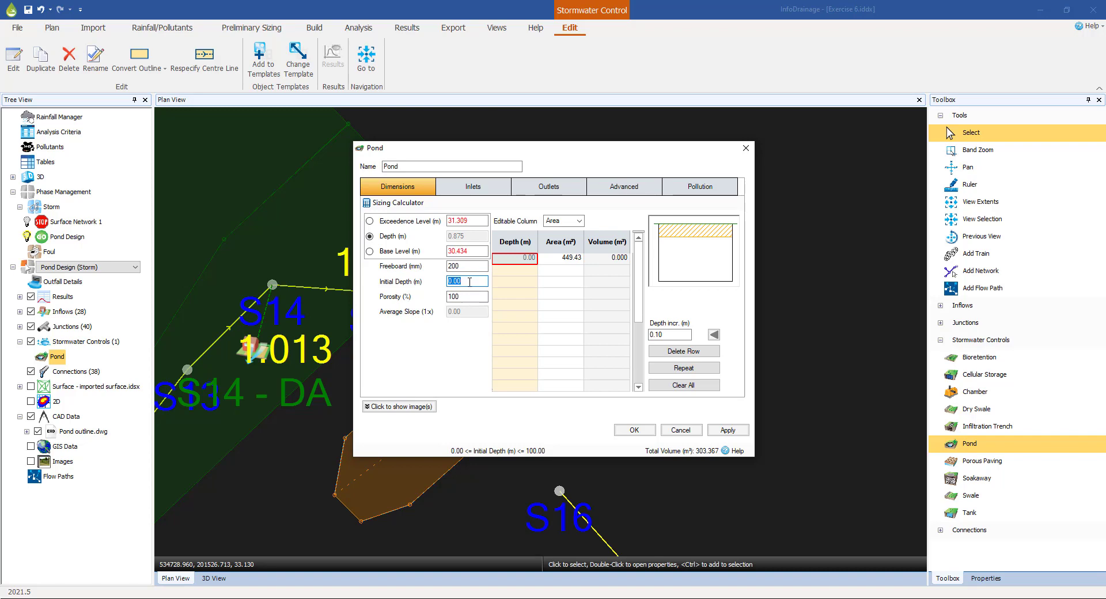
Step: Switch to Paint and start a new blank picture without saving the existing drawing
{"action": "left_click_drag", "start_coordinate": [571, 152], "coordinate": [841, 138]}
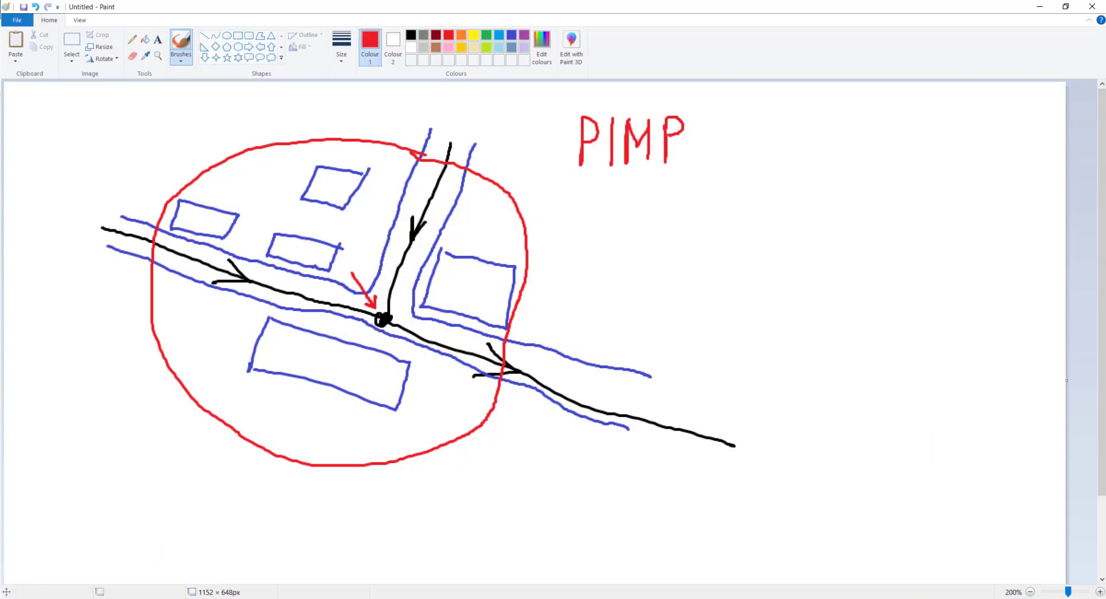
{"action": "left_click", "coordinate": [17, 19]}
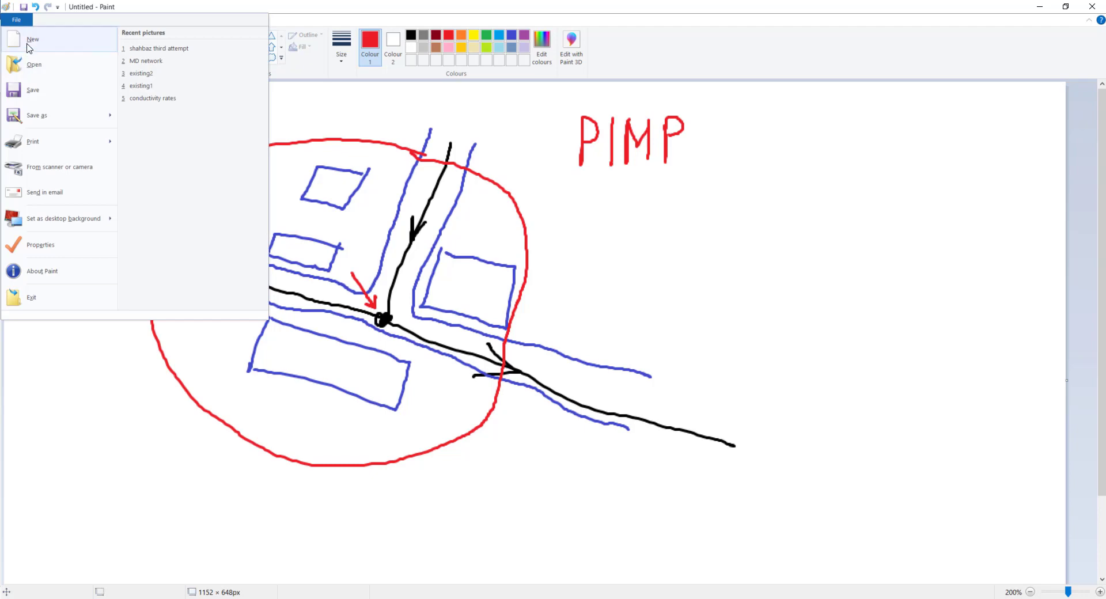
{"action": "left_click", "coordinate": [28, 45]}
{"action": "left_click", "coordinate": [576, 307]}
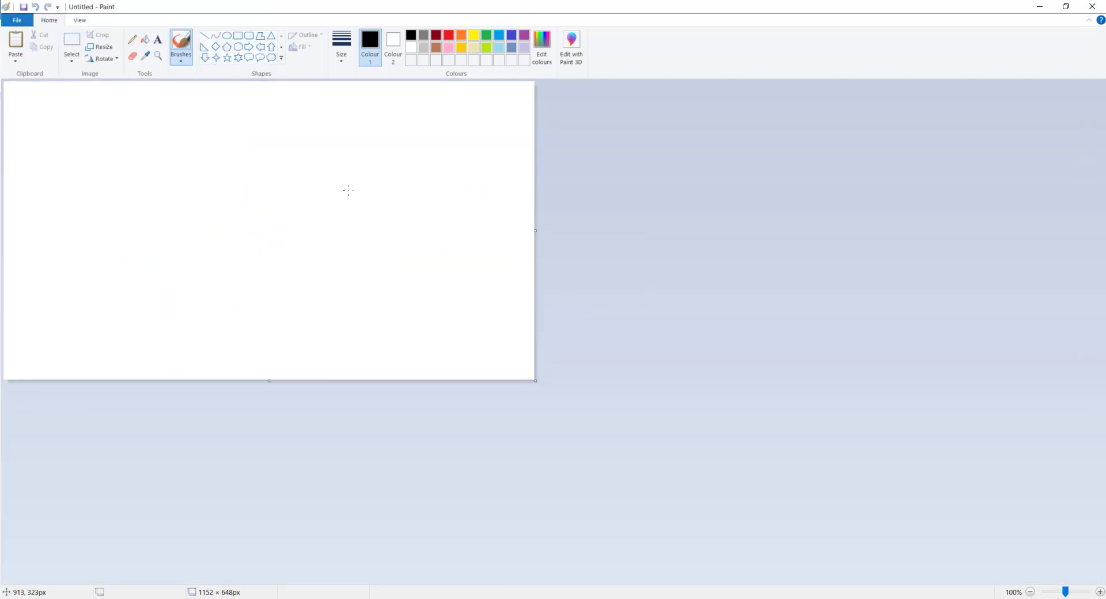
{"action": "left_click", "coordinate": [80, 20]}
{"action": "left_click", "coordinate": [16, 45]}
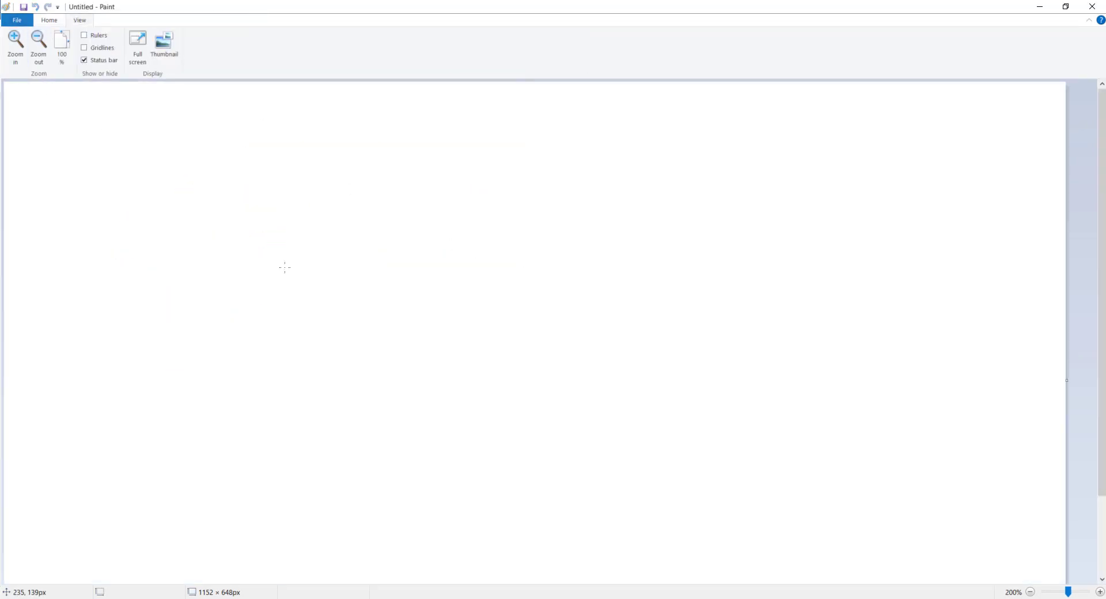
Step: Sketch a bowl-shaped pond from four stacked ellipses that widen upward, joined by a side line at each end
{"action": "left_click", "coordinate": [500, 399]}
{"action": "mouse_move", "coordinate": [517, 391]}
{"action": "left_mouse_down"}
{"action": "mouse_move", "coordinate": [482, 377]}
{"action": "mouse_move", "coordinate": [339, 398]}
{"action": "mouse_move", "coordinate": [446, 449]}
{"action": "mouse_move", "coordinate": [533, 412]}
{"action": "mouse_move", "coordinate": [515, 389]}
{"action": "left_mouse_up"}
{"action": "mouse_move", "coordinate": [559, 349]}
{"action": "left_mouse_down"}
{"action": "mouse_move", "coordinate": [486, 318]}
{"action": "mouse_move", "coordinate": [292, 353]}
{"action": "mouse_move", "coordinate": [470, 416]}
{"action": "mouse_move", "coordinate": [557, 346]}
{"action": "left_mouse_up"}
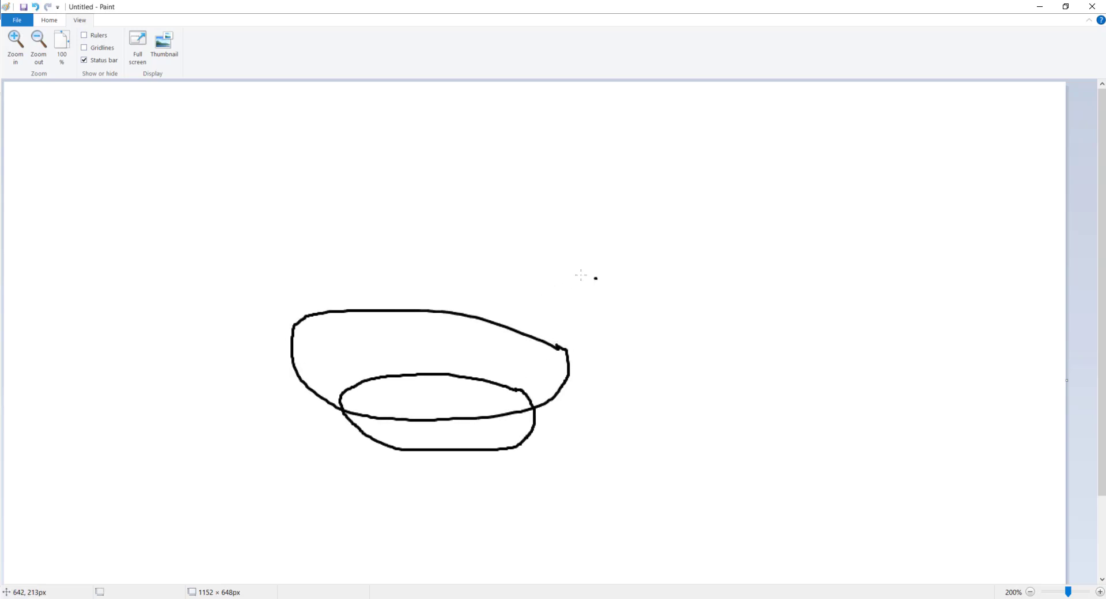
{"action": "mouse_move", "coordinate": [596, 278]}
{"action": "left_mouse_down"}
{"action": "mouse_move", "coordinate": [301, 299]}
{"action": "mouse_move", "coordinate": [468, 376]}
{"action": "mouse_move", "coordinate": [598, 306]}
{"action": "mouse_move", "coordinate": [563, 275]}
{"action": "left_mouse_up"}
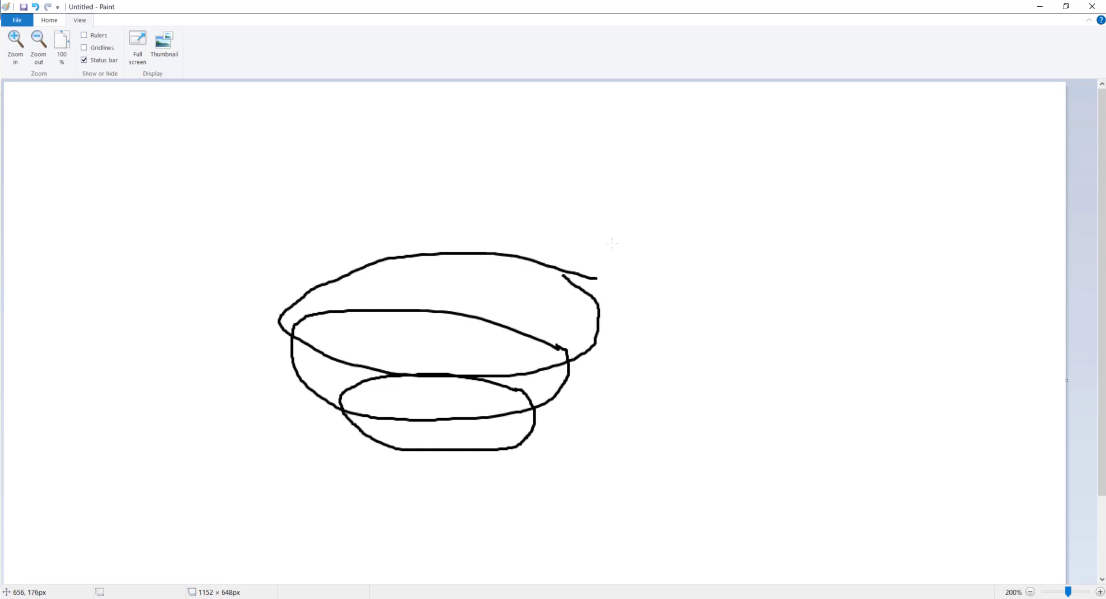
{"action": "mouse_move", "coordinate": [558, 234]}
{"action": "left_mouse_down"}
{"action": "mouse_move", "coordinate": [361, 201]}
{"action": "mouse_move", "coordinate": [268, 268]}
{"action": "mouse_move", "coordinate": [516, 326]}
{"action": "mouse_move", "coordinate": [571, 239]}
{"action": "left_mouse_up"}
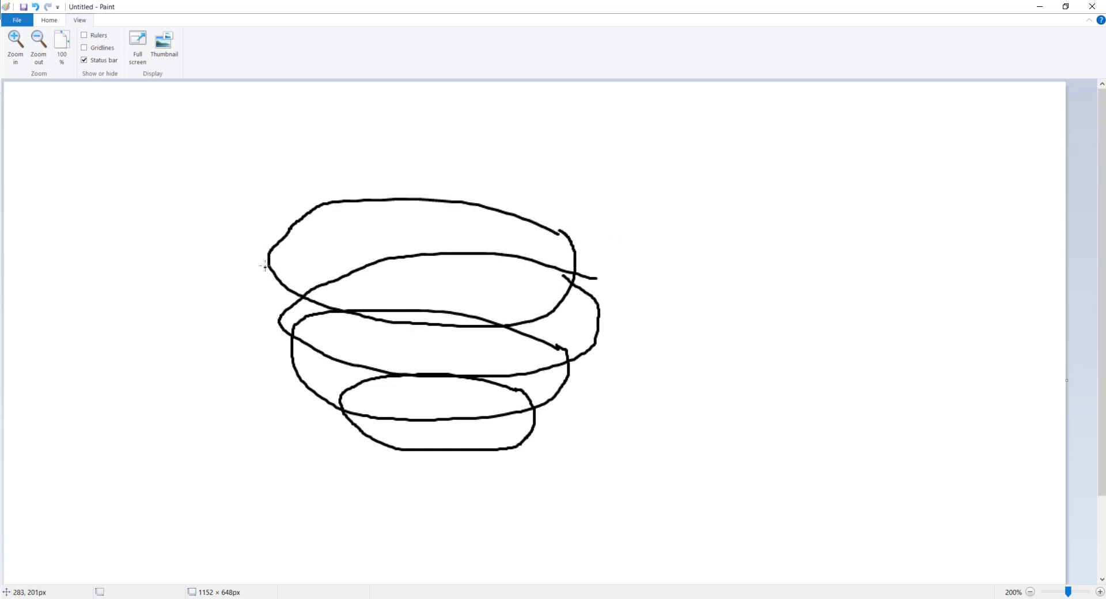
{"action": "mouse_move", "coordinate": [268, 265]}
{"action": "left_mouse_down"}
{"action": "mouse_move", "coordinate": [291, 361]}
{"action": "mouse_move", "coordinate": [351, 430]}
{"action": "left_mouse_up"}
{"action": "mouse_move", "coordinate": [526, 435]}
{"action": "left_mouse_down"}
{"action": "mouse_move", "coordinate": [593, 339]}
{"action": "mouse_move", "coordinate": [575, 236]}
{"action": "left_mouse_up"}
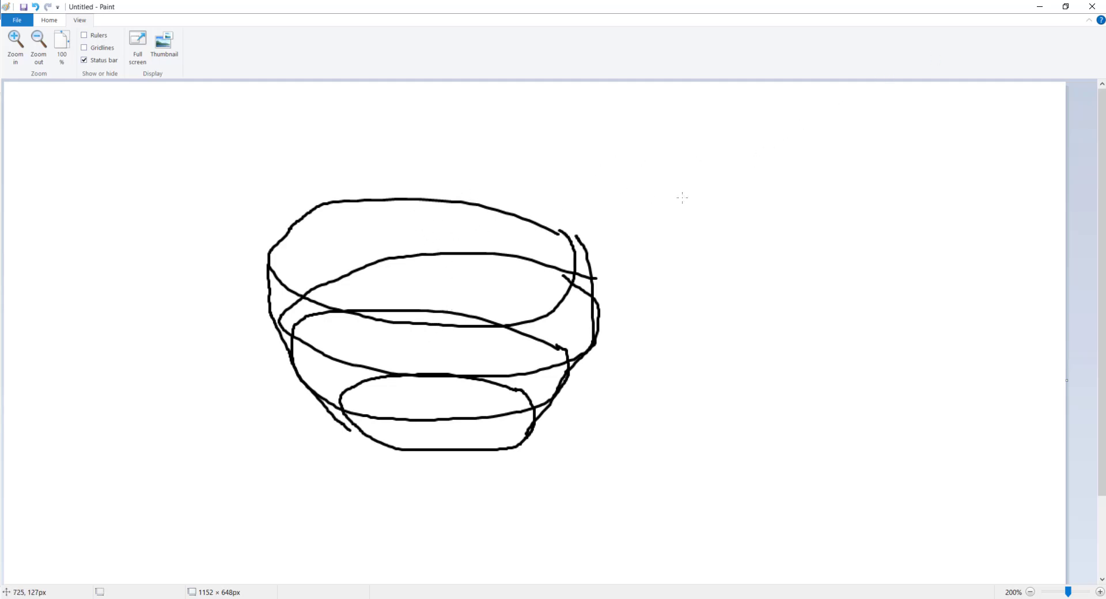
Step: Return to InfoDrainage and add a row to the pond's dimensions table with depth 1.875 m and area 449.433291 m²
{"action": "left_click", "coordinate": [1040, 7]}
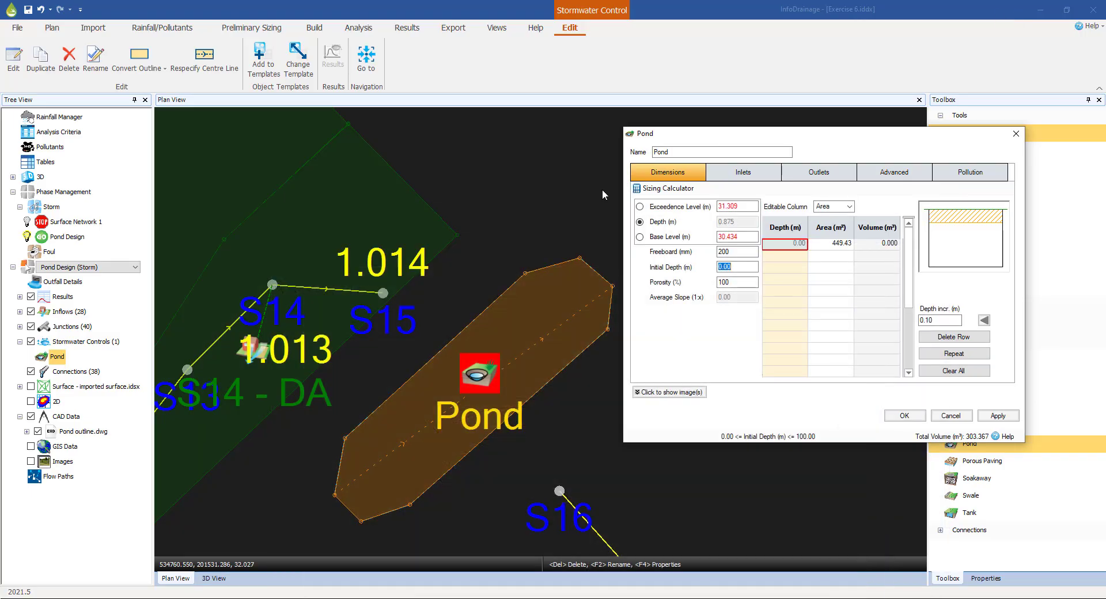
{"action": "left_click_drag", "start_coordinate": [801, 133], "coordinate": [574, 147]}
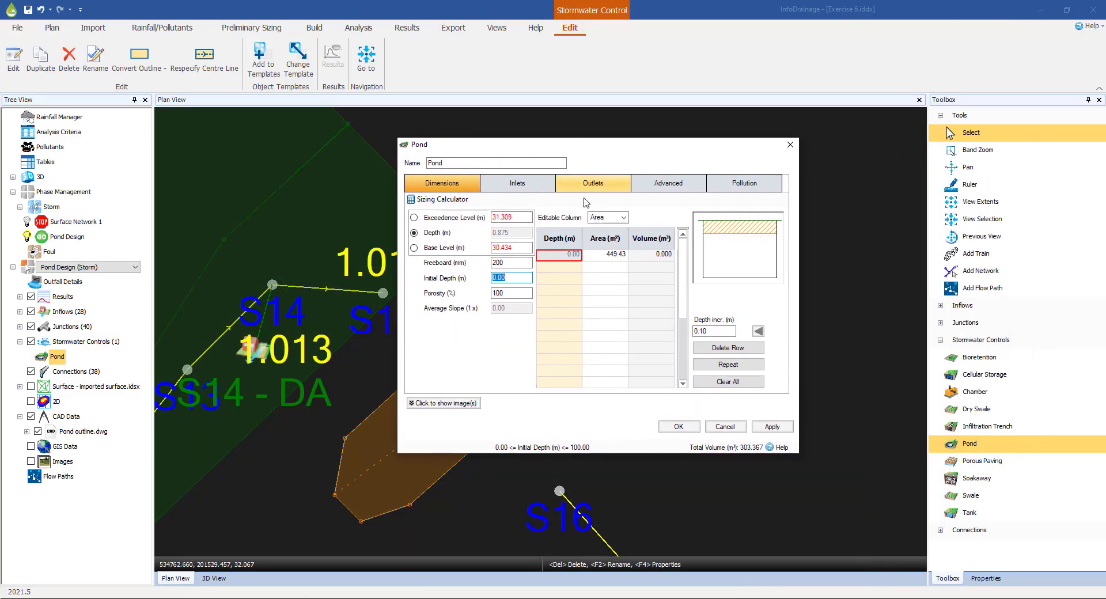
{"action": "left_click", "coordinate": [561, 268]}
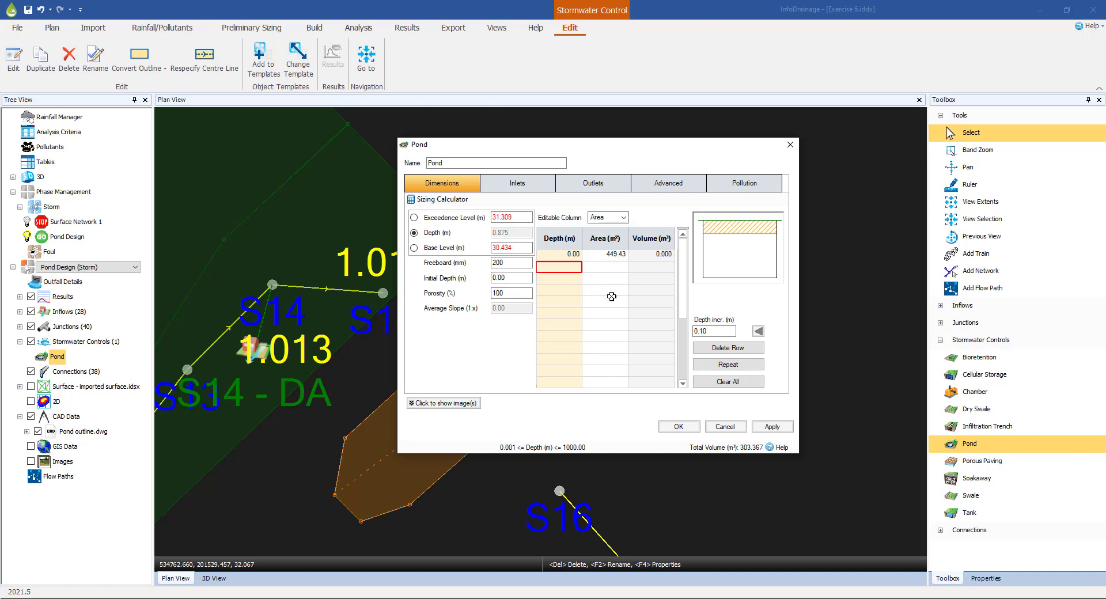
{"action": "type", "text": "1.875"}
{"action": "key", "text": "Tab"}
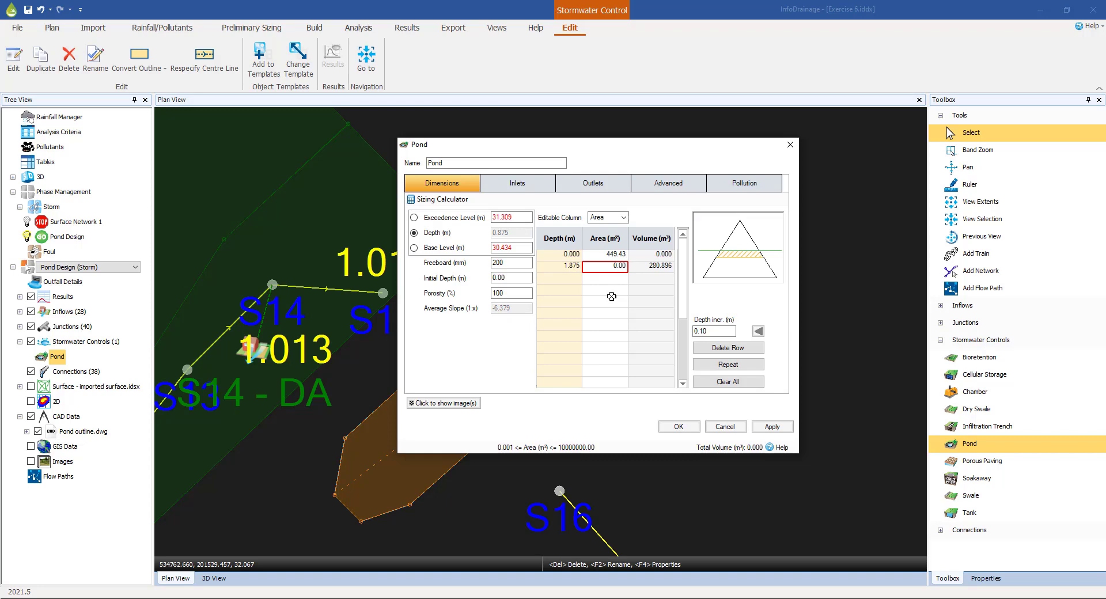
{"action": "left_click", "coordinate": [608, 256]}
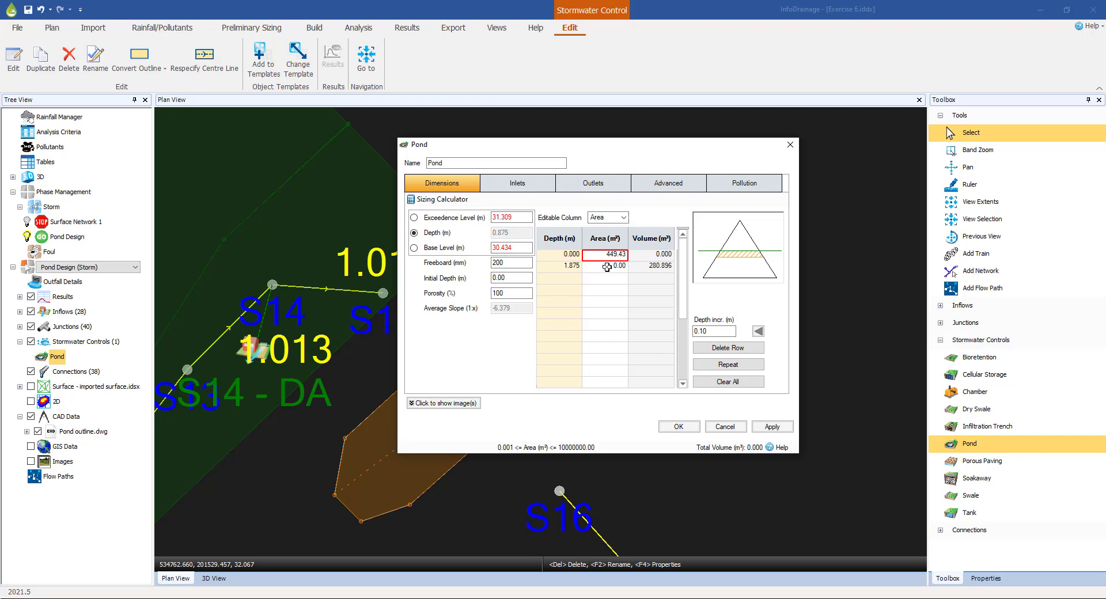
{"action": "left_click", "coordinate": [603, 266]}
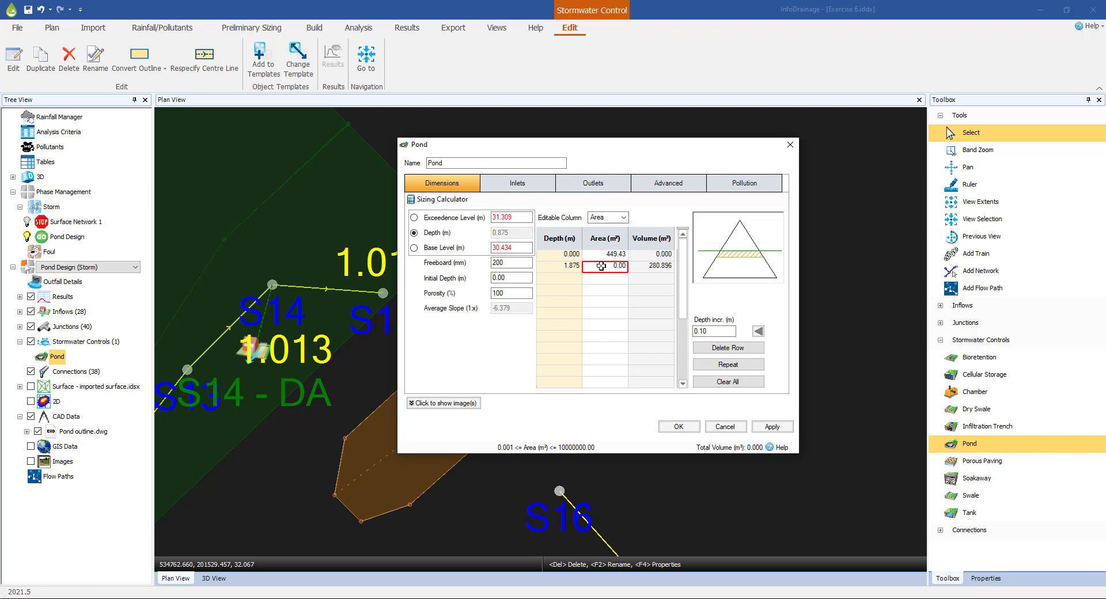
{"action": "type", "text": "449.433291"}
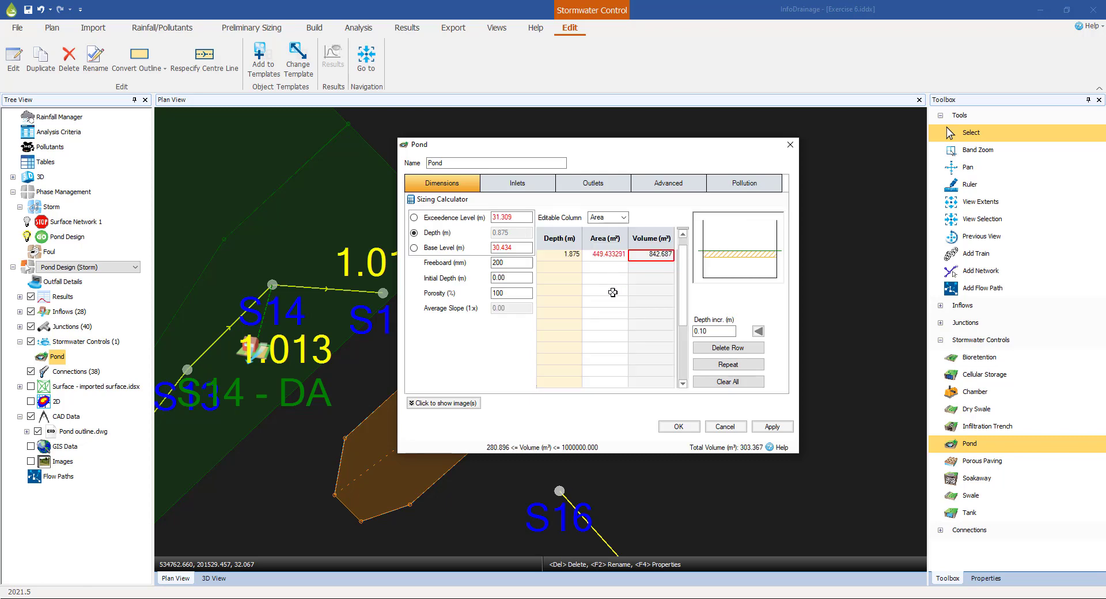
{"action": "key", "text": "Up"}
{"action": "key", "text": "Left"}
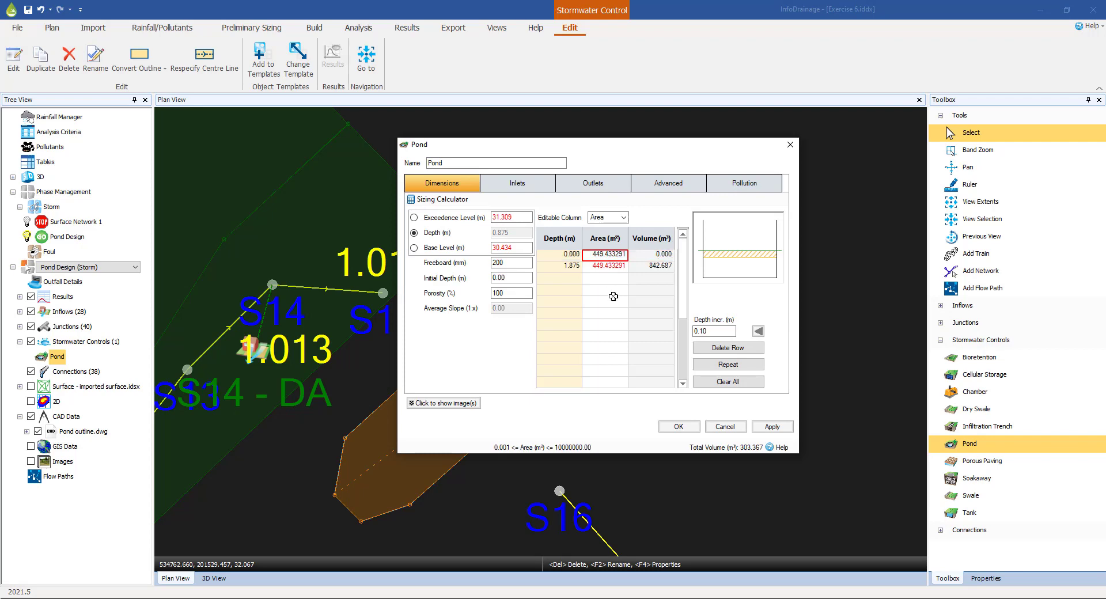
{"action": "key", "text": "Right"}
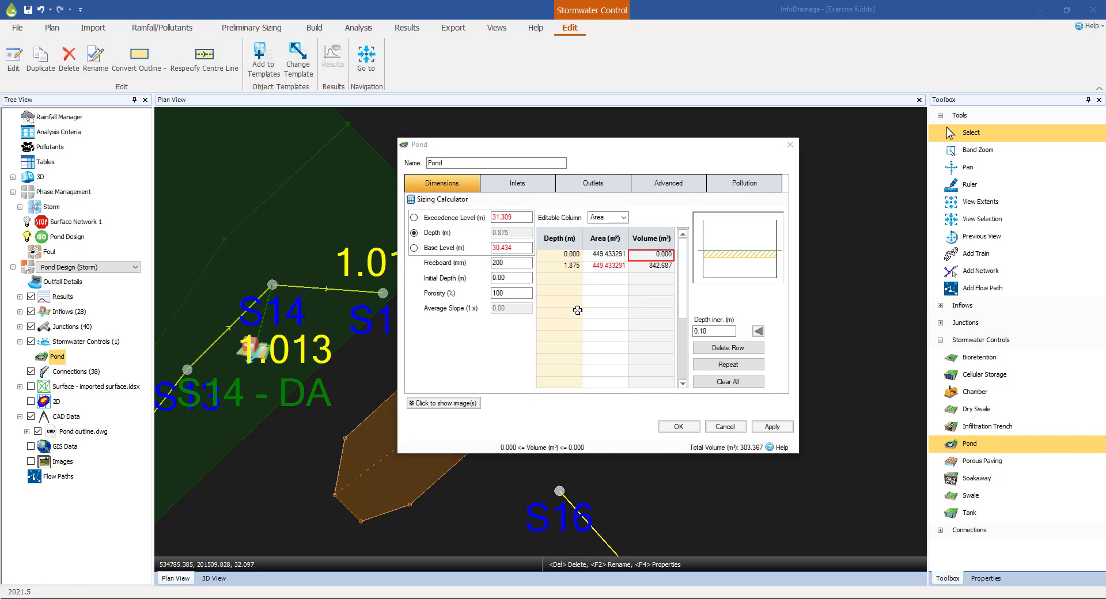
Step: Set the pond's exceedence level to 32.309 m, keeping the base level at 30.434 m, and move the dialog clear of the plan
{"action": "left_click", "coordinate": [499, 217]}
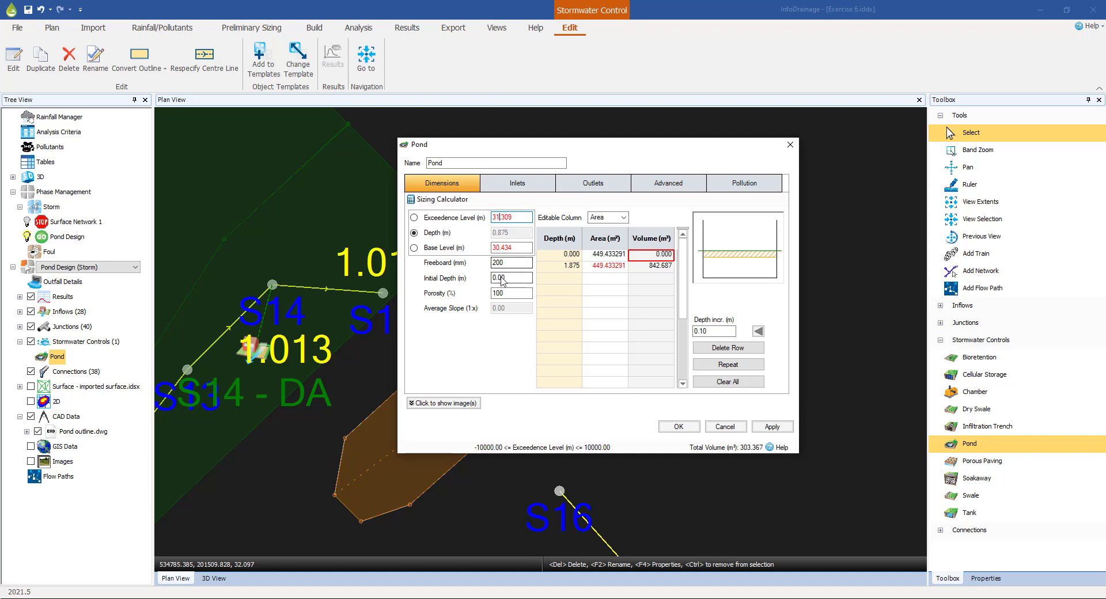
{"action": "left_click", "coordinate": [512, 248]}
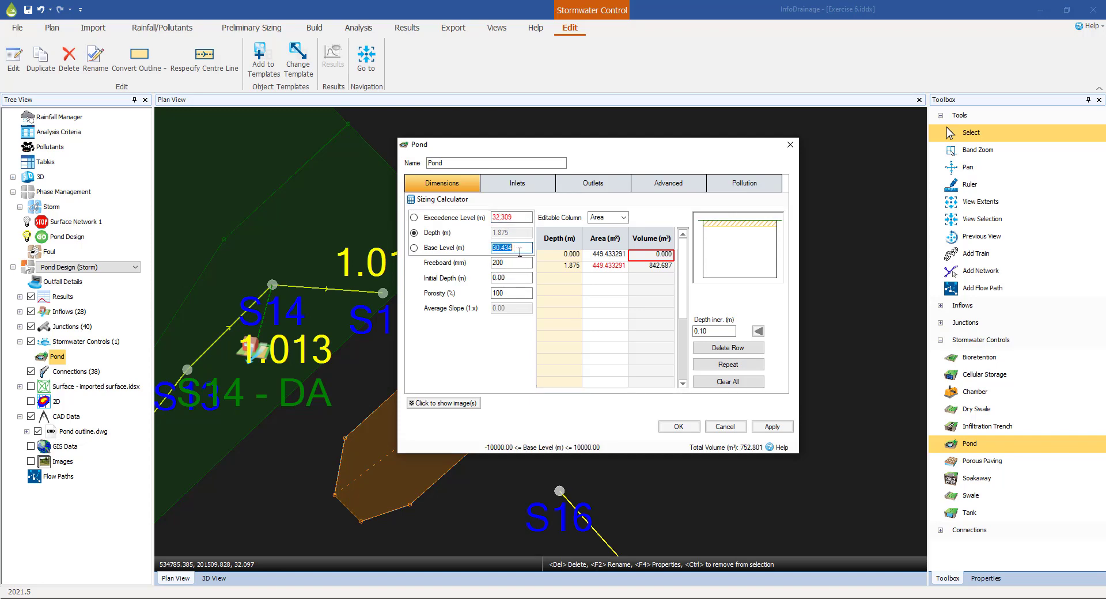
{"action": "double_click", "coordinate": [513, 248]}
{"action": "left_click", "coordinate": [567, 266]}
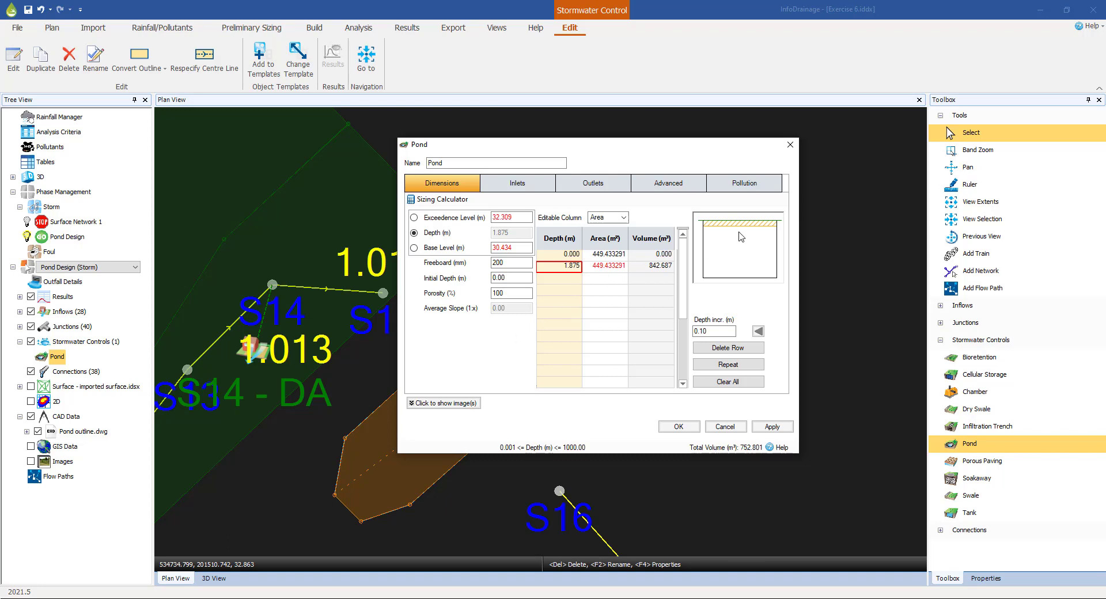
{"action": "left_click_drag", "start_coordinate": [670, 151], "coordinate": [842, 150]}
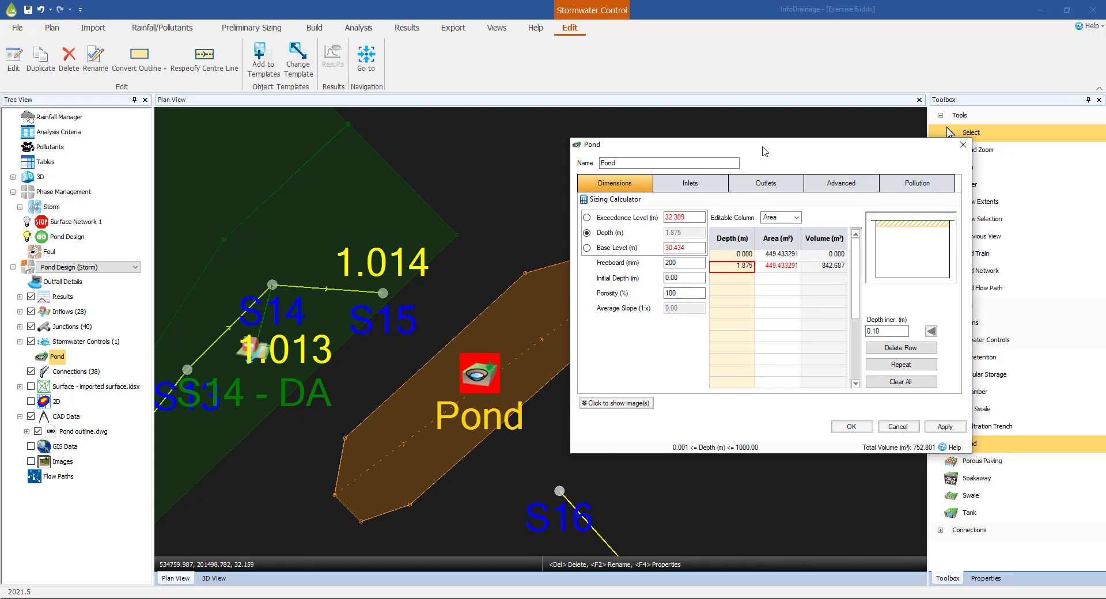
{"action": "left_click_drag", "start_coordinate": [758, 148], "coordinate": [653, 129]}
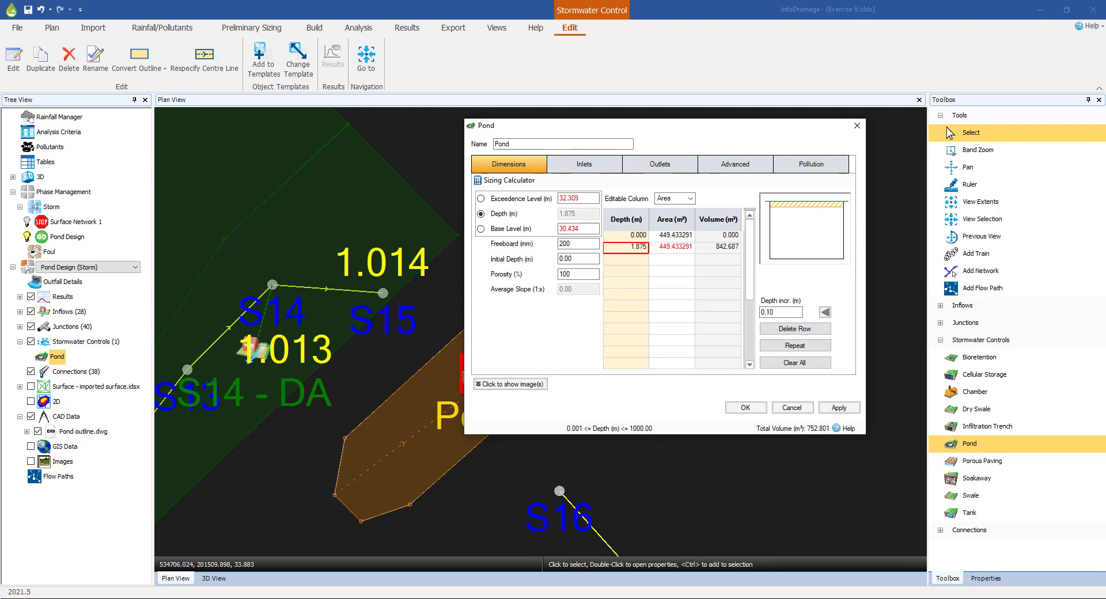
Step: Set the pond's Sizing Calculator to the Side Slope method with a 1:4 side slope, maintaining the top area
{"action": "left_click", "coordinate": [675, 236]}
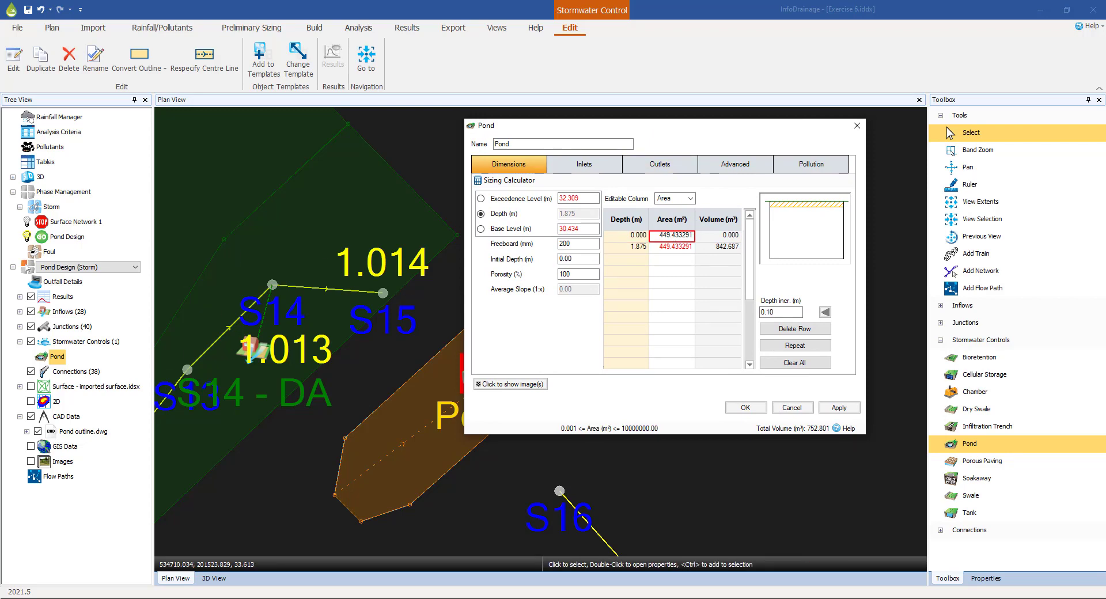
{"action": "left_click", "coordinate": [500, 182]}
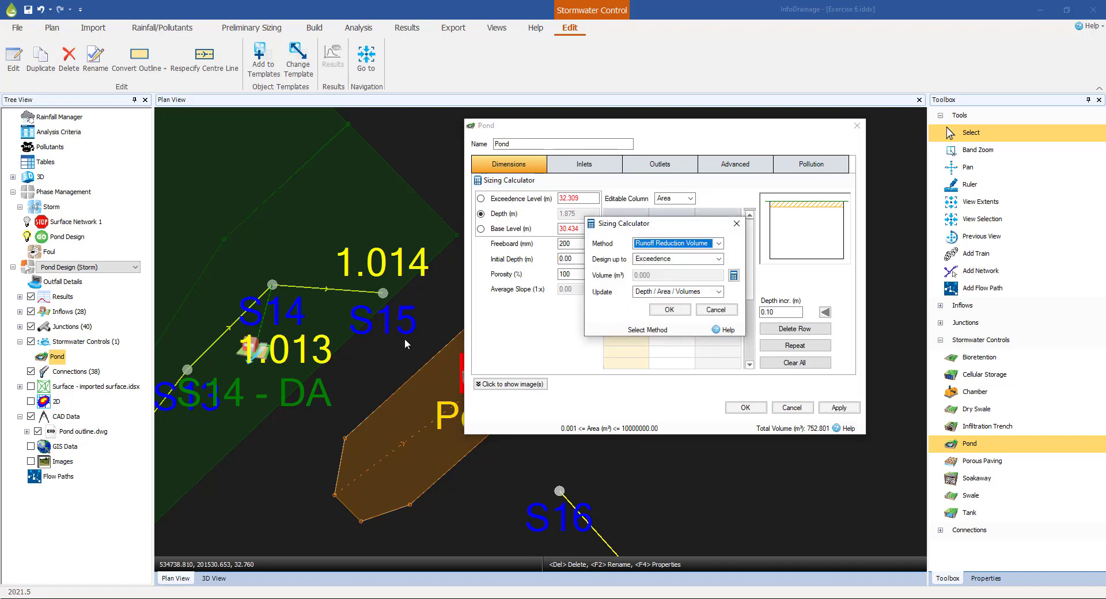
{"action": "left_click", "coordinate": [719, 243]}
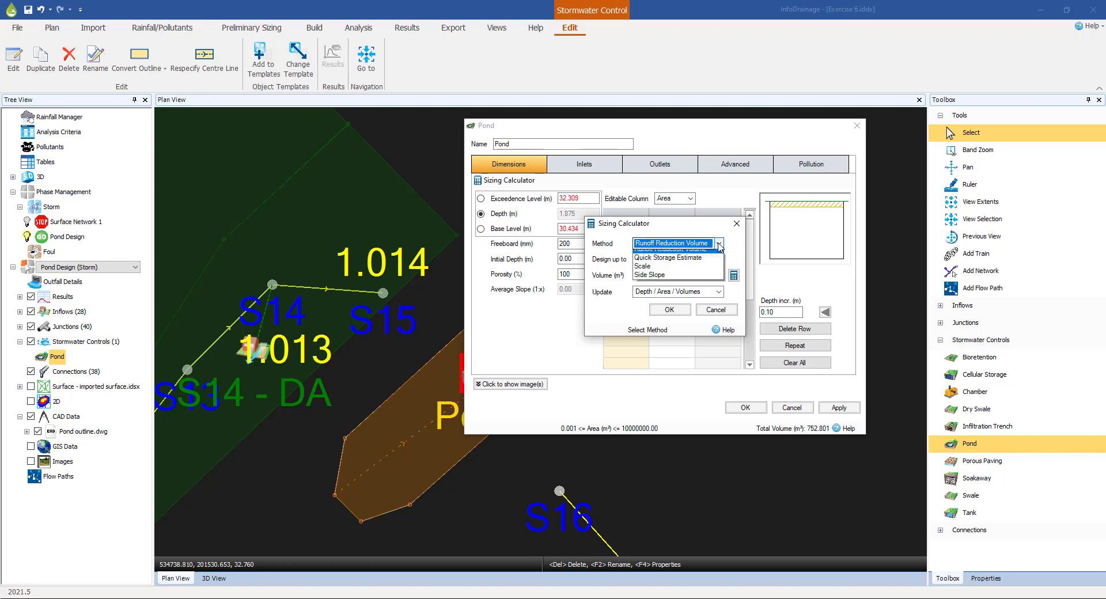
{"action": "left_click", "coordinate": [651, 275]}
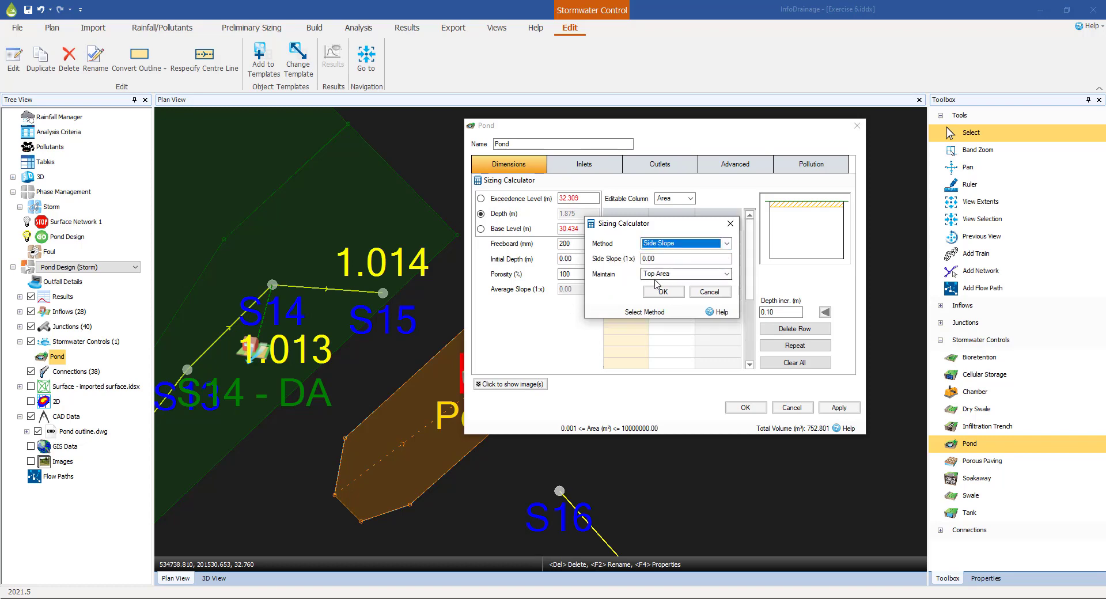
{"action": "left_click", "coordinate": [670, 259]}
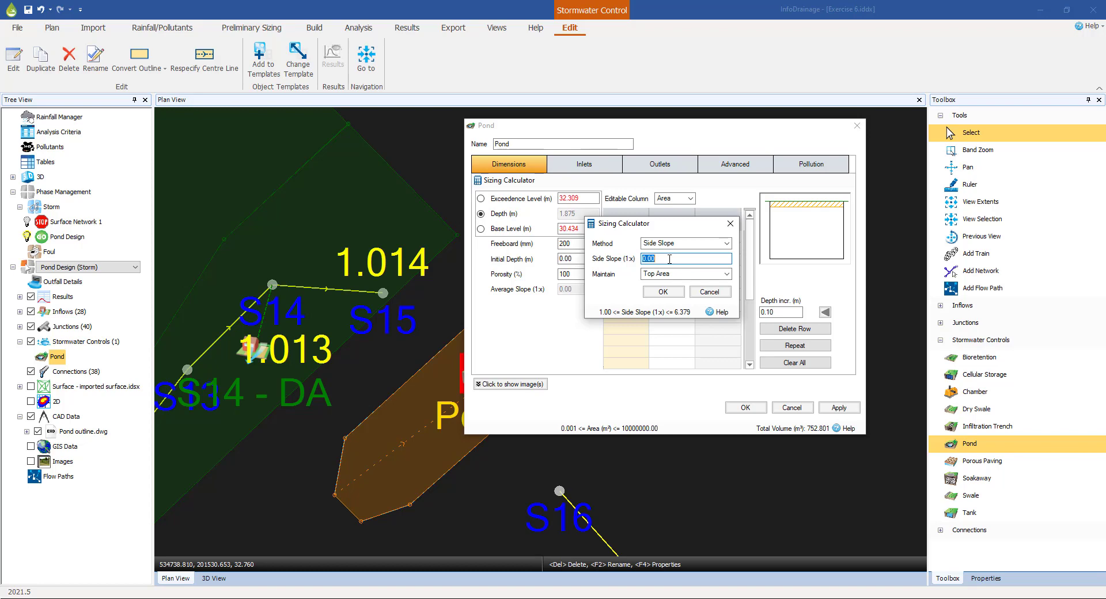
{"action": "type", "text": "4"}
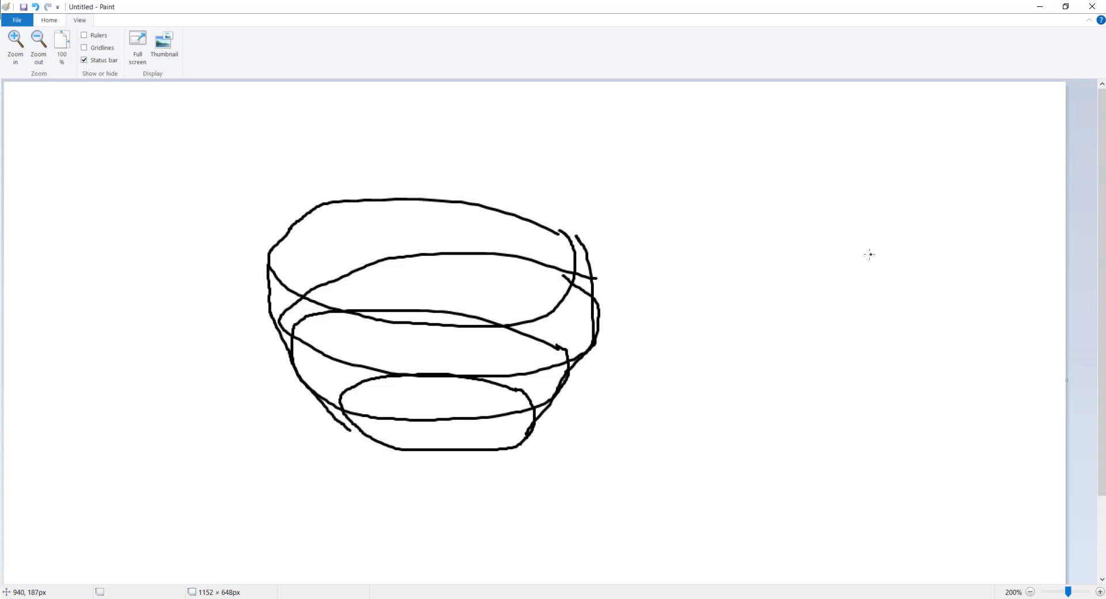
Step: Switch to Paint and sketch an ellipse beside the bowl, with an open trapezoidal pond section below it and a line under its base
{"action": "mouse_move", "coordinate": [902, 165]}
{"action": "left_mouse_down"}
{"action": "mouse_move", "coordinate": [694, 167]}
{"action": "mouse_move", "coordinate": [777, 247]}
{"action": "mouse_move", "coordinate": [925, 190]}
{"action": "mouse_move", "coordinate": [900, 165]}
{"action": "left_mouse_up"}
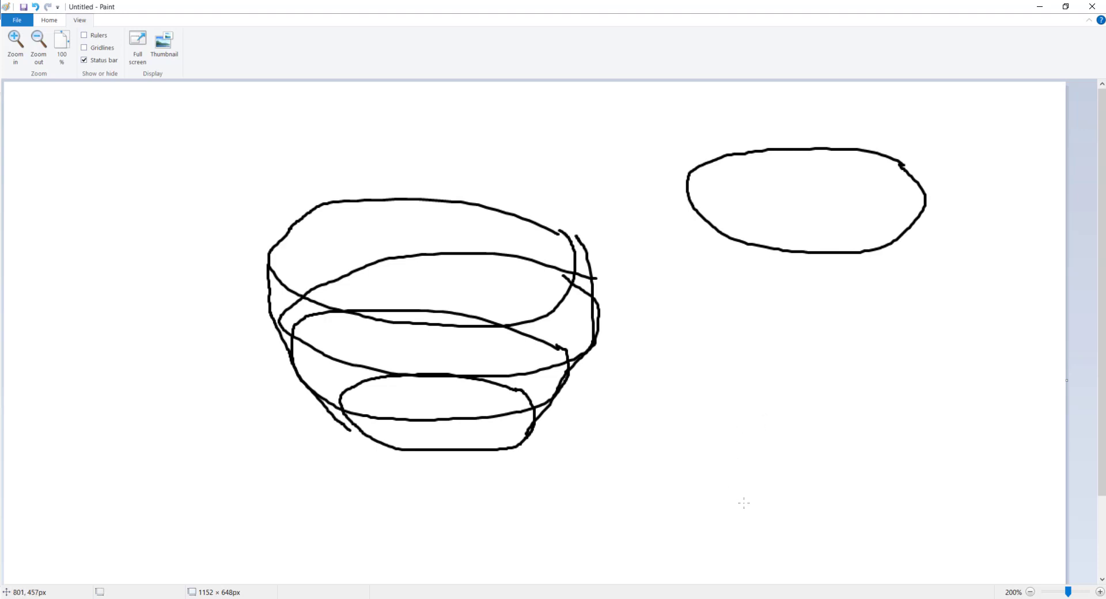
{"action": "left_click_drag", "start_coordinate": [737, 458], "coordinate": [874, 464]}
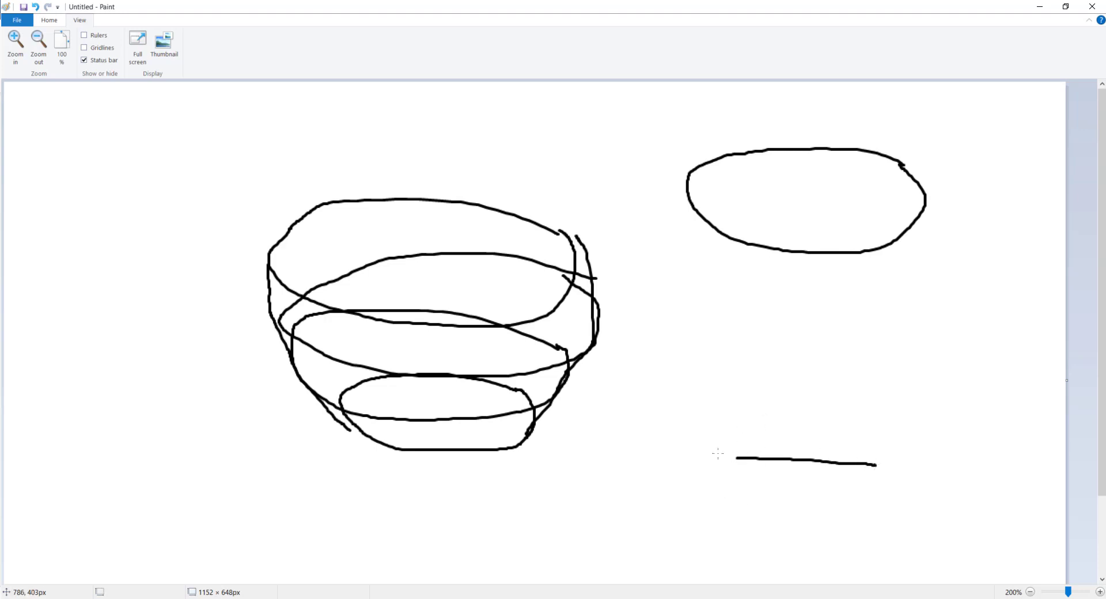
{"action": "left_click_drag", "start_coordinate": [736, 458], "coordinate": [658, 385]}
{"action": "left_click_drag", "start_coordinate": [875, 463], "coordinate": [939, 382]}
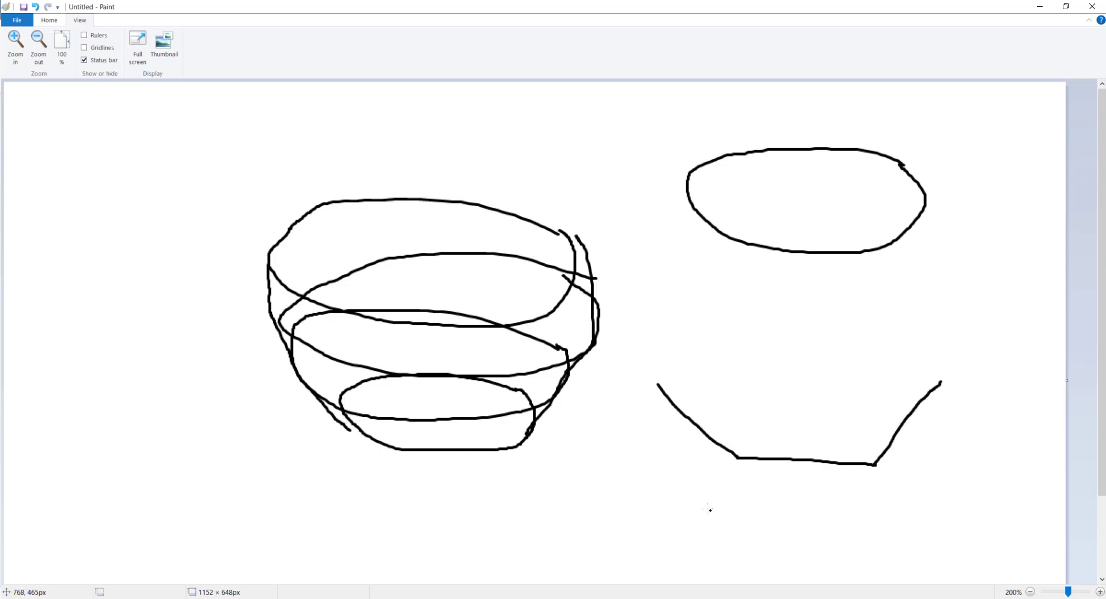
{"action": "mouse_move", "coordinate": [734, 487]}
{"action": "left_mouse_down"}
{"action": "mouse_move", "coordinate": [778, 527]}
{"action": "mouse_move", "coordinate": [845, 526]}
{"action": "mouse_move", "coordinate": [876, 496]}
{"action": "left_mouse_up"}
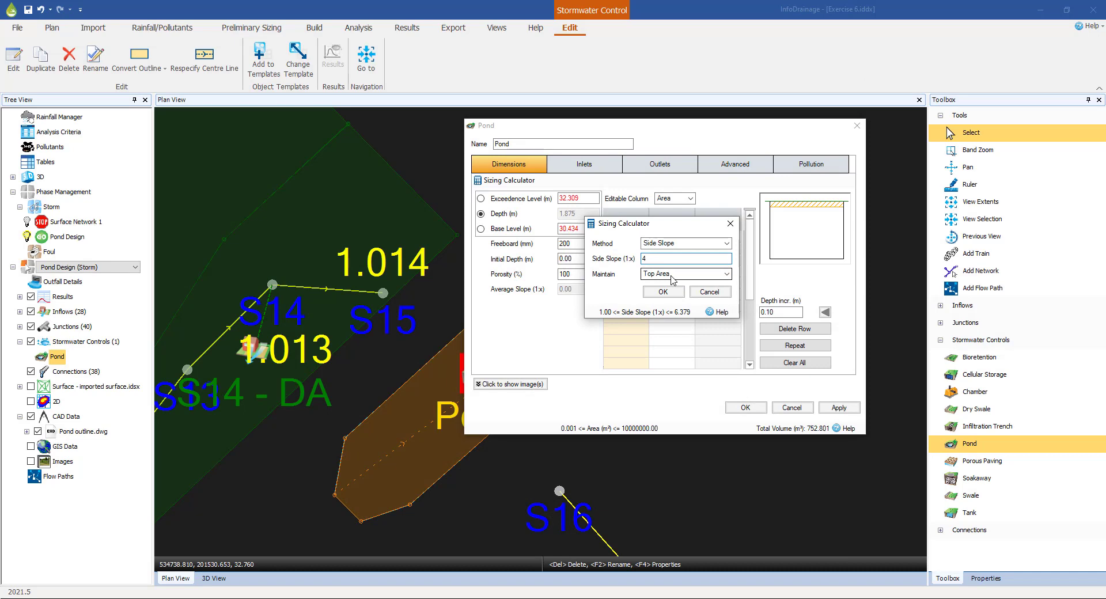
Step: Return to InfoDrainage, run the side slope sizing calculation and accept the pond's dimensions
{"action": "left_click", "coordinate": [663, 293]}
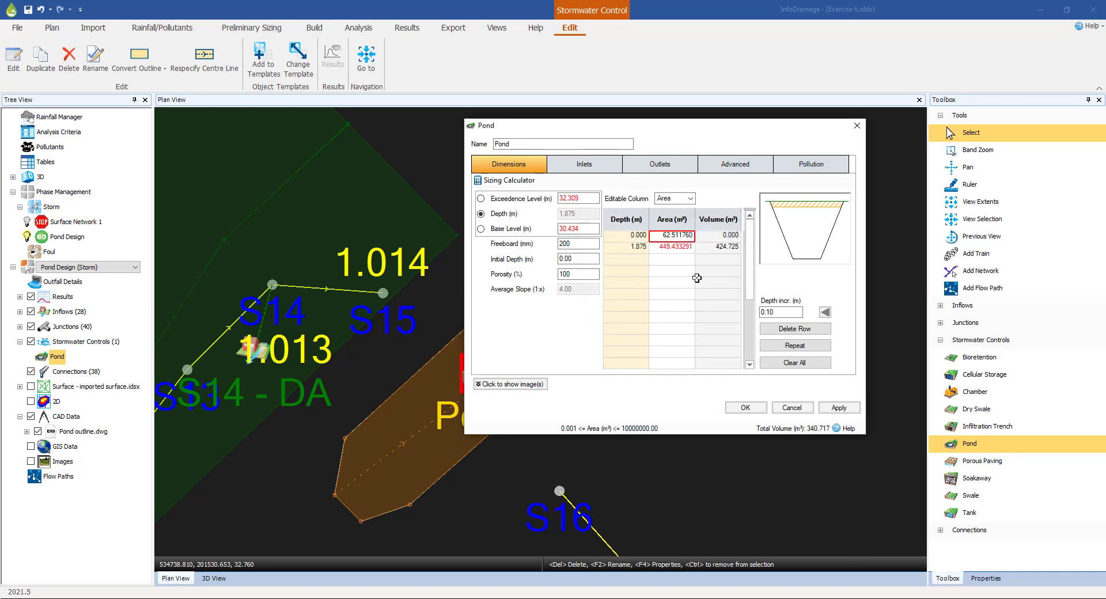
{"action": "left_click", "coordinate": [712, 249]}
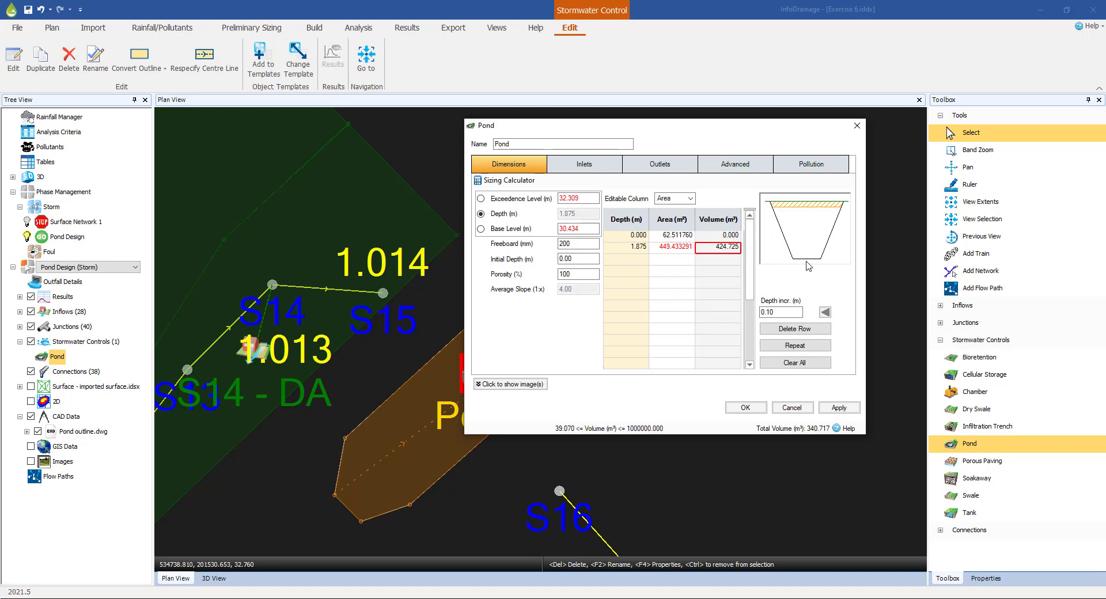
{"action": "left_click", "coordinate": [745, 408]}
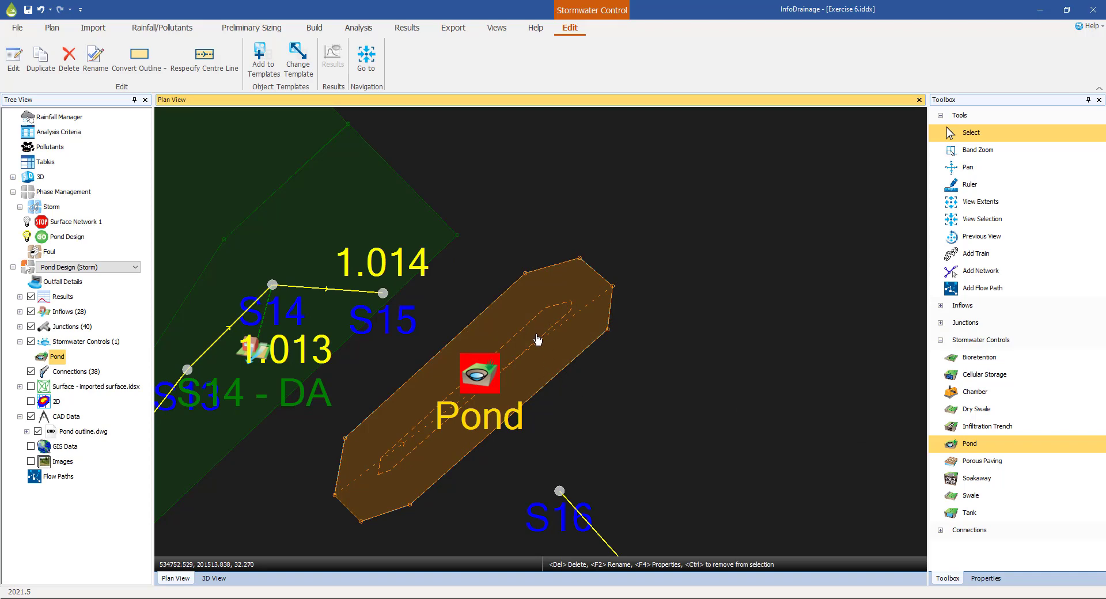
Step: Reopen the pond's properties from the plan to review its dimensions, and close them without changes
{"action": "scroll", "coordinate": [537, 337], "scroll_direction": "up", "scroll_amount": 2}
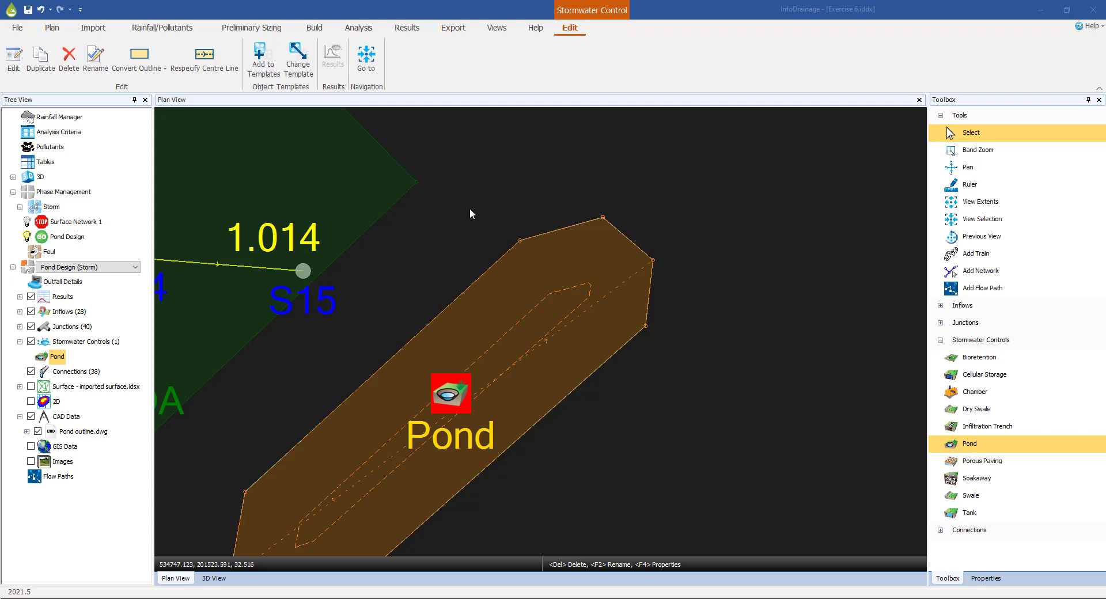
{"action": "left_click", "coordinate": [452, 395]}
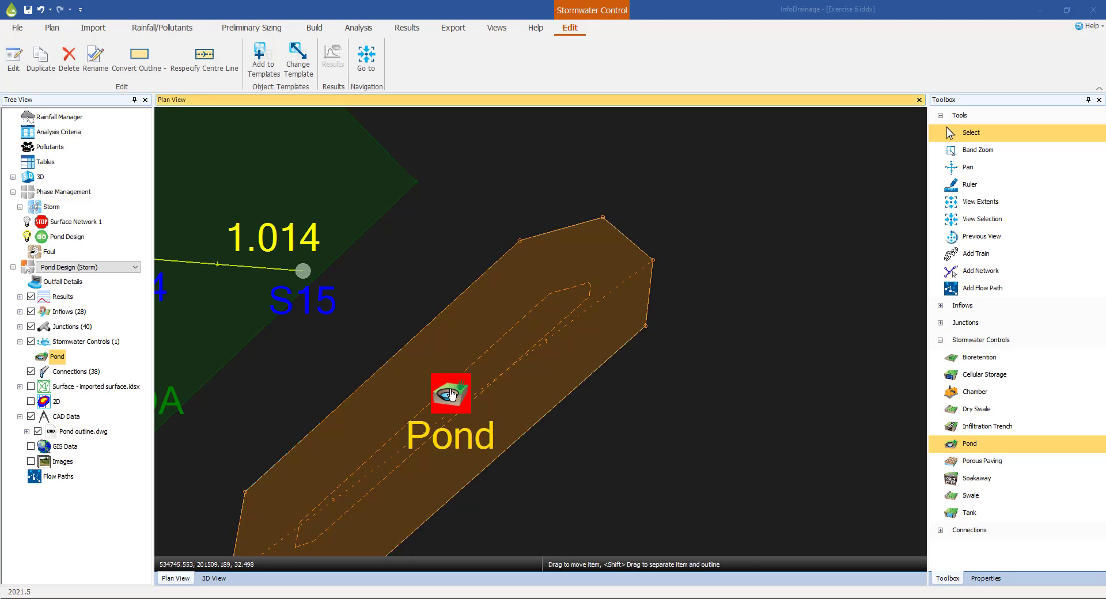
{"action": "double_click", "coordinate": [452, 395]}
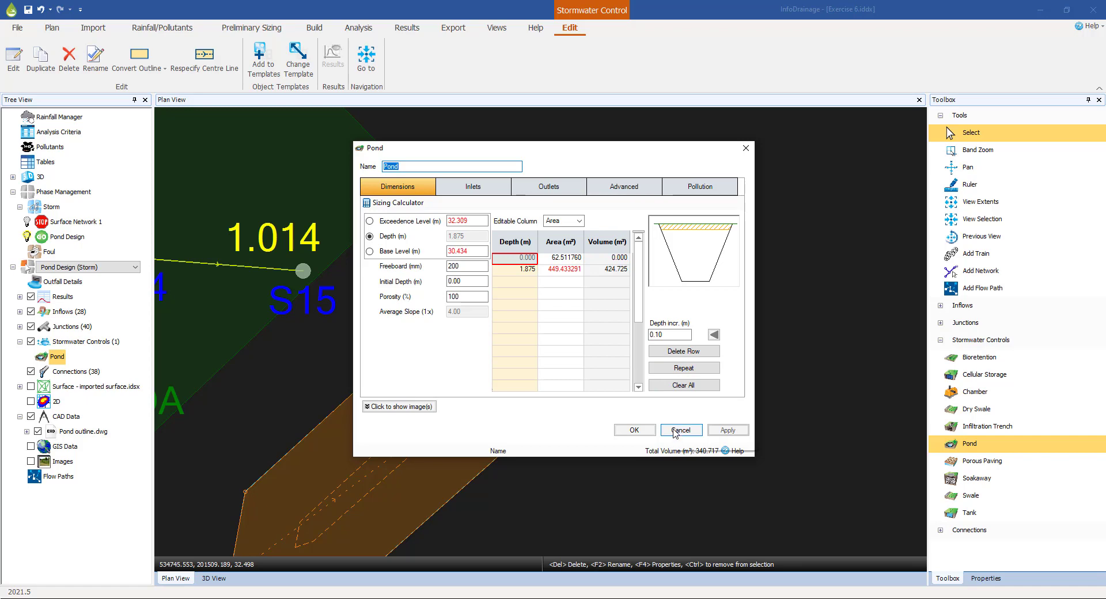
{"action": "left_click", "coordinate": [675, 431]}
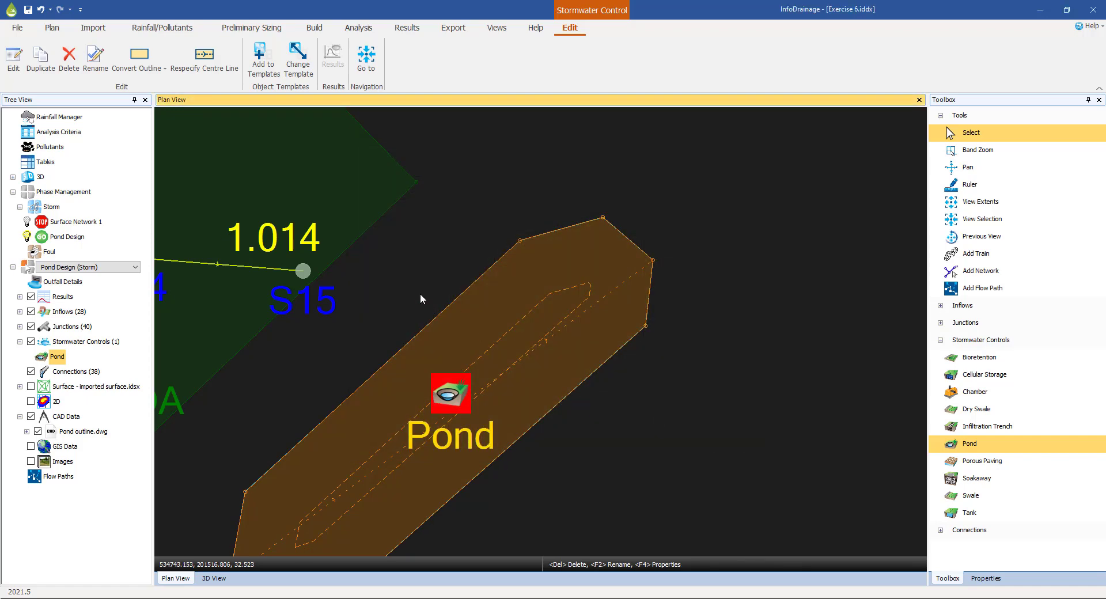
Step: Review the Inflow Summary report's areas and analysed areas down to the totals, and close the report
{"action": "left_click", "coordinate": [405, 29]}
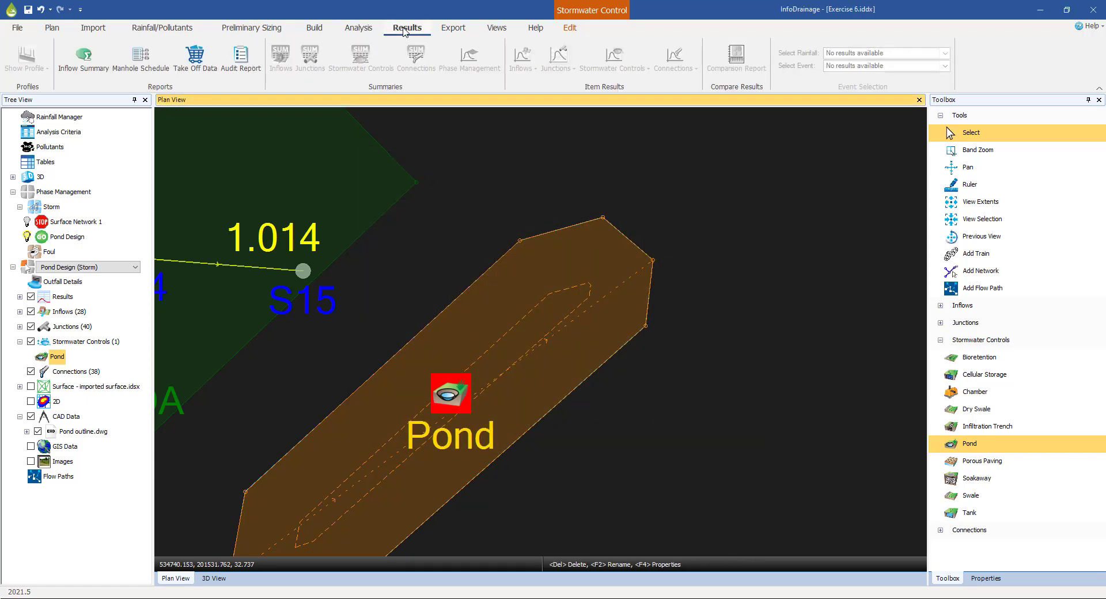
{"action": "left_click", "coordinate": [81, 61]}
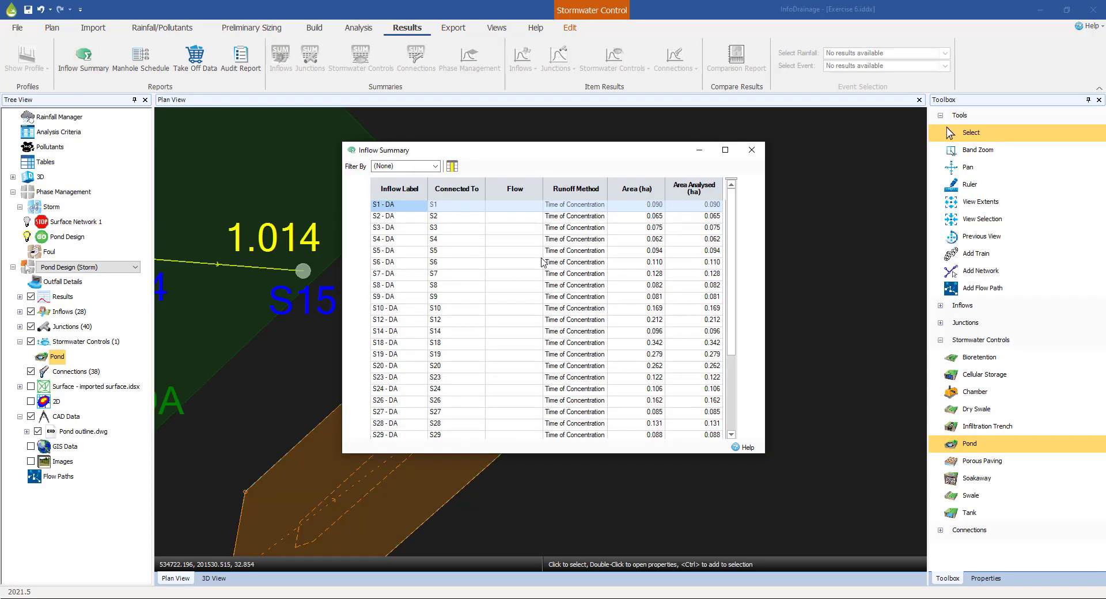
{"action": "scroll", "coordinate": [648, 279], "scroll_direction": "down", "scroll_amount": 3}
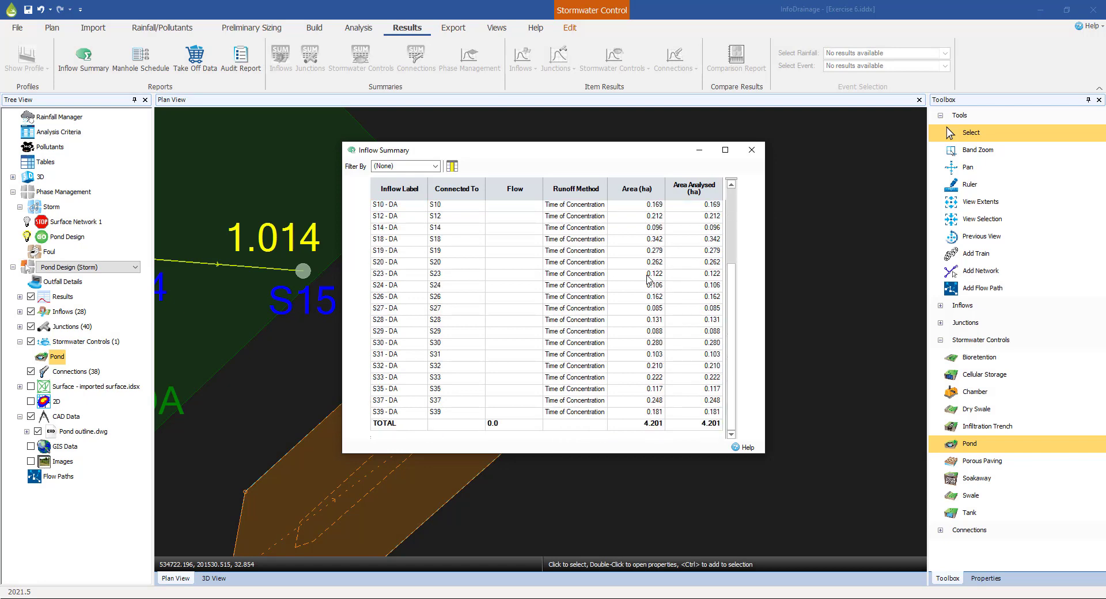
{"action": "scroll", "coordinate": [648, 280], "scroll_direction": "up", "scroll_amount": 1}
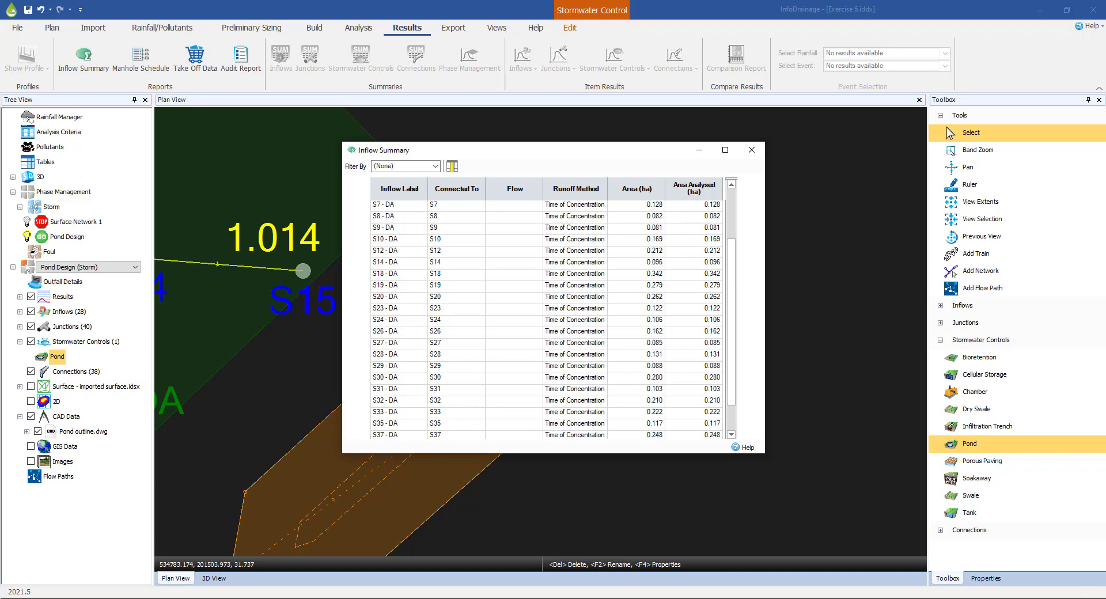
{"action": "left_click", "coordinate": [824, 403]}
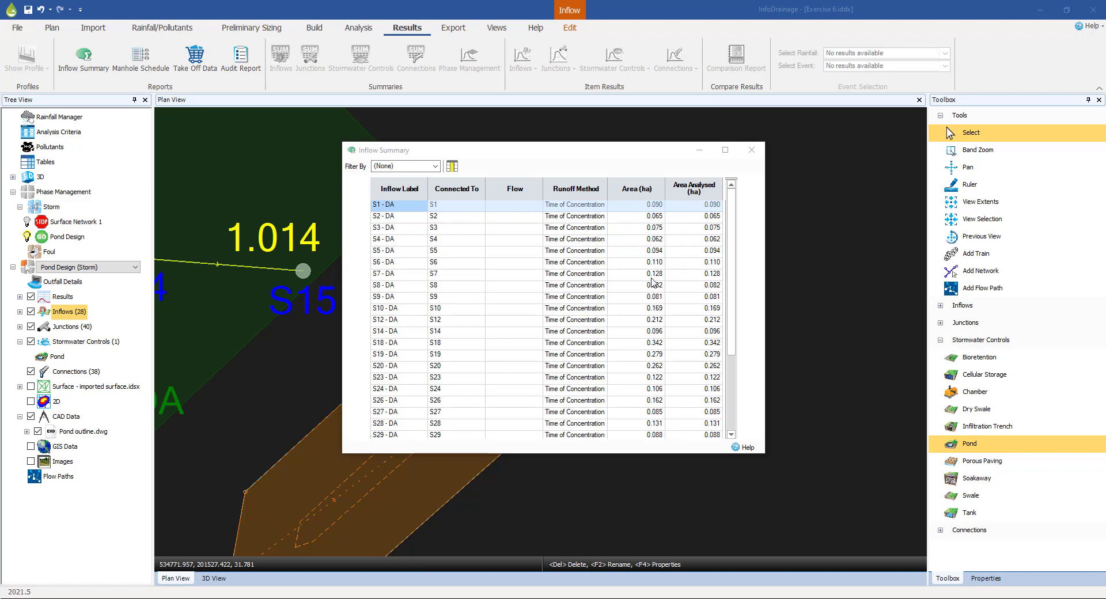
{"action": "left_click_drag", "start_coordinate": [733, 257], "coordinate": [723, 337]}
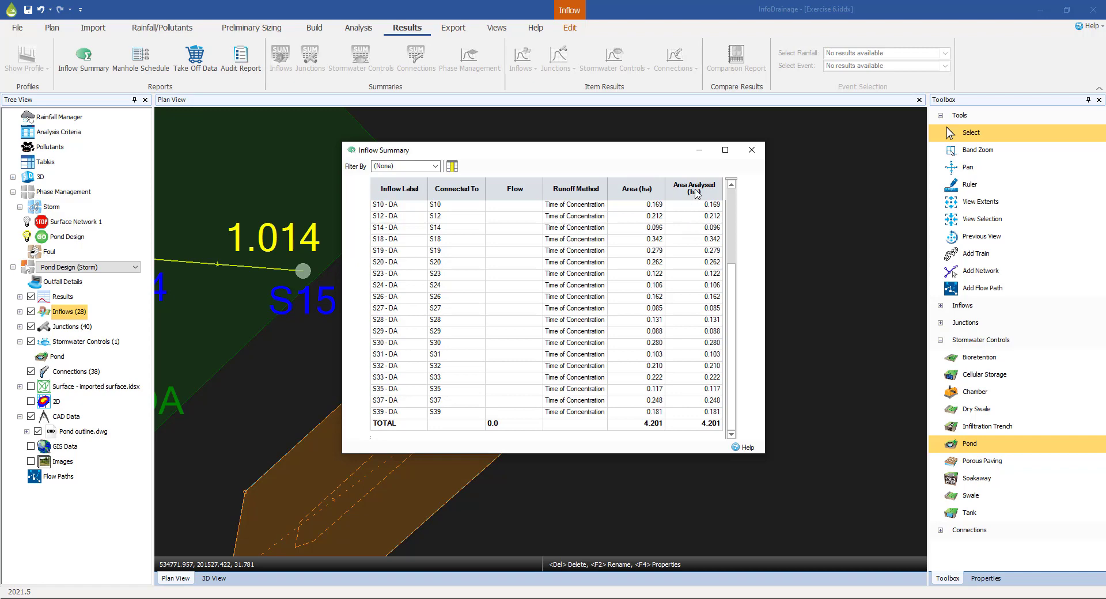
{"action": "left_click", "coordinate": [752, 150]}
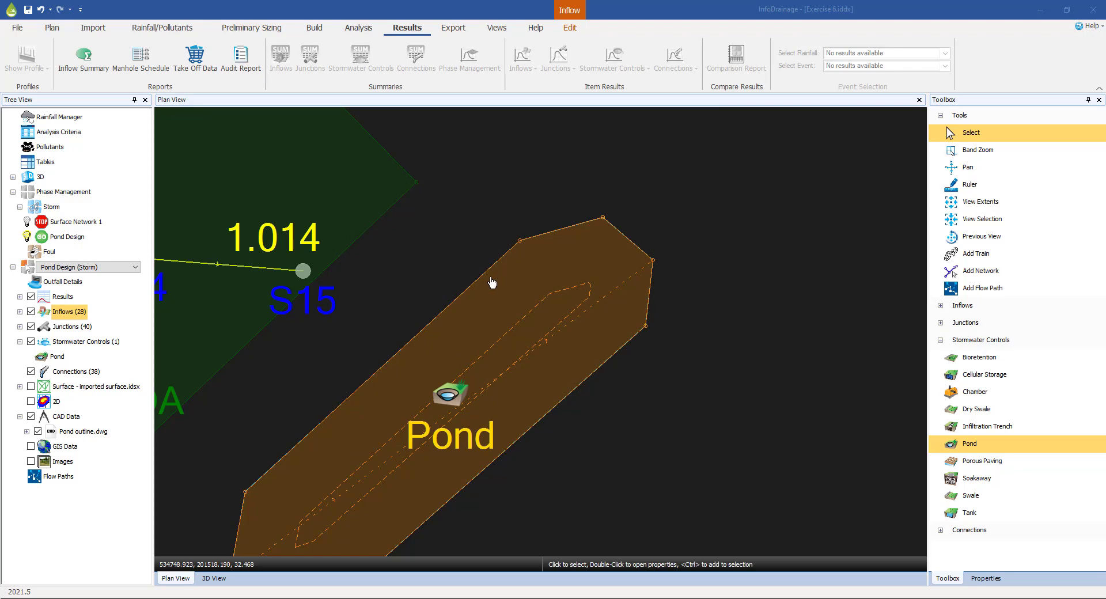
Step: Open the Pond Design data tables and include the Time of Concentration's Percentage Impervious field in the inflows table
{"action": "left_click", "coordinate": [315, 29]}
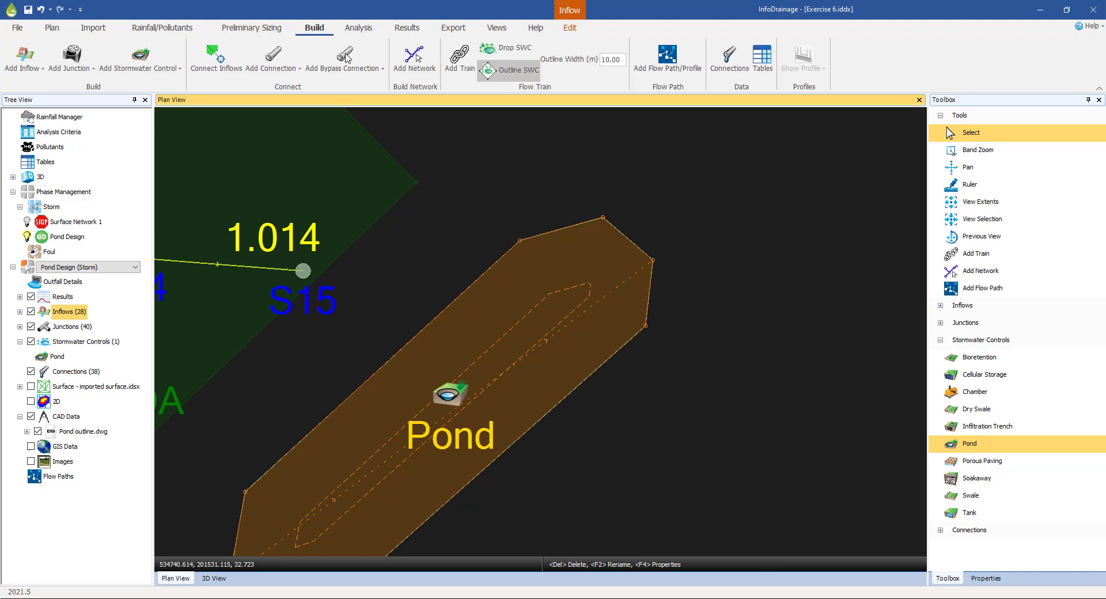
{"action": "left_click", "coordinate": [763, 58]}
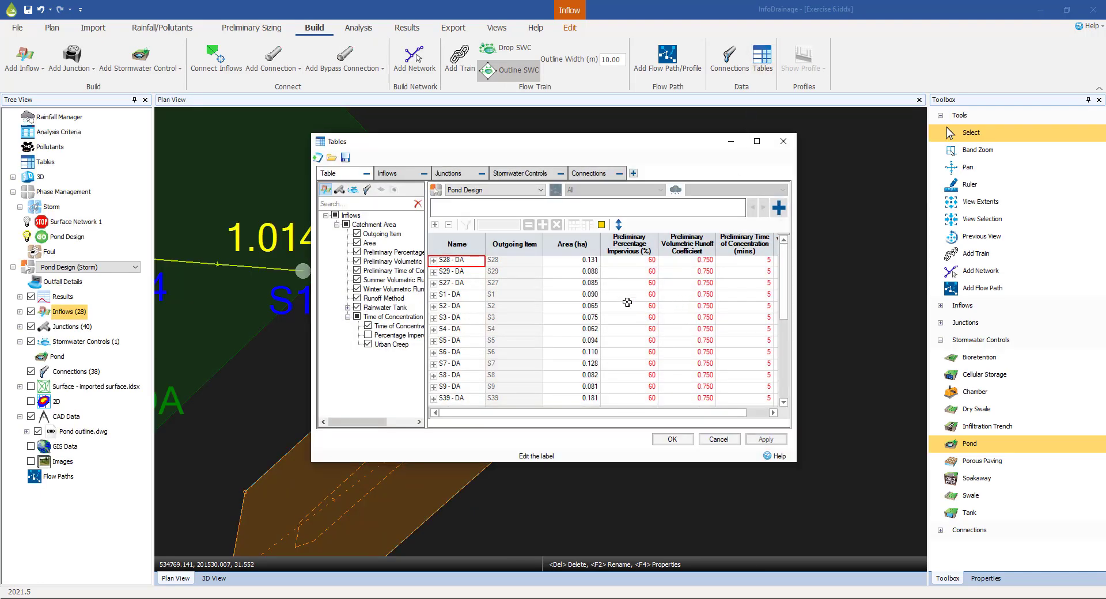
{"action": "left_click", "coordinate": [627, 261]}
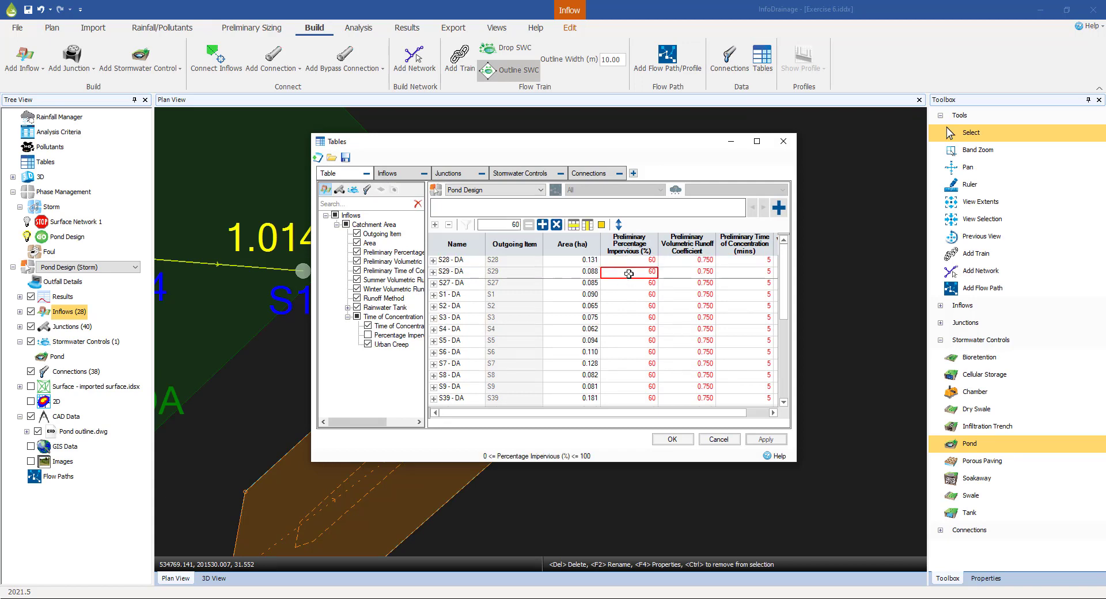
{"action": "left_click", "coordinate": [625, 305]}
{"action": "key", "text": "Down"}
{"action": "key", "text": "Down"}
{"action": "key", "text": "Down"}
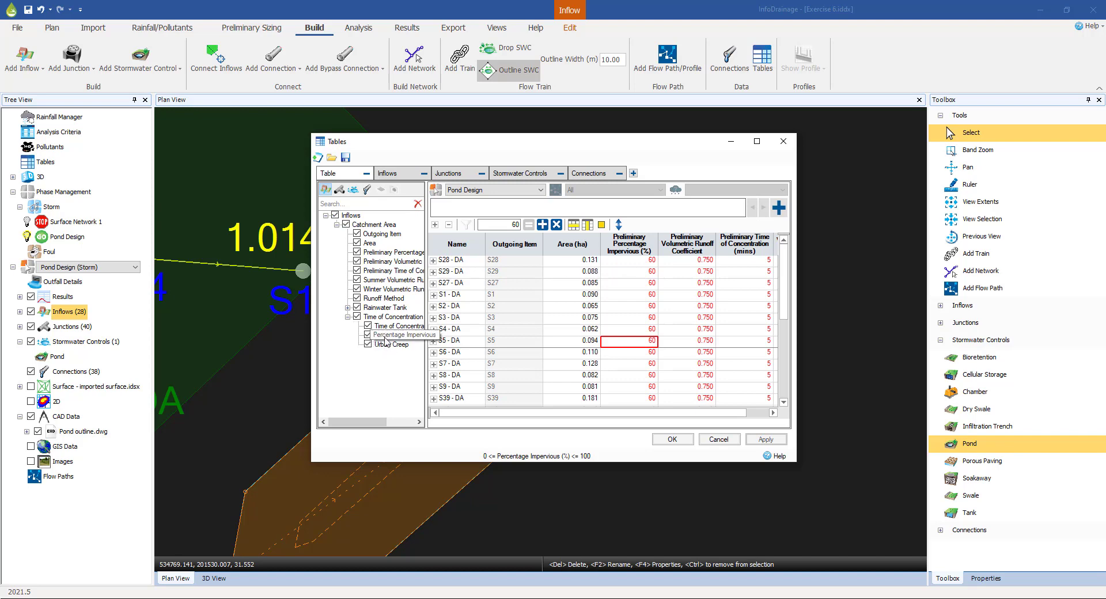
{"action": "left_click", "coordinate": [385, 336]}
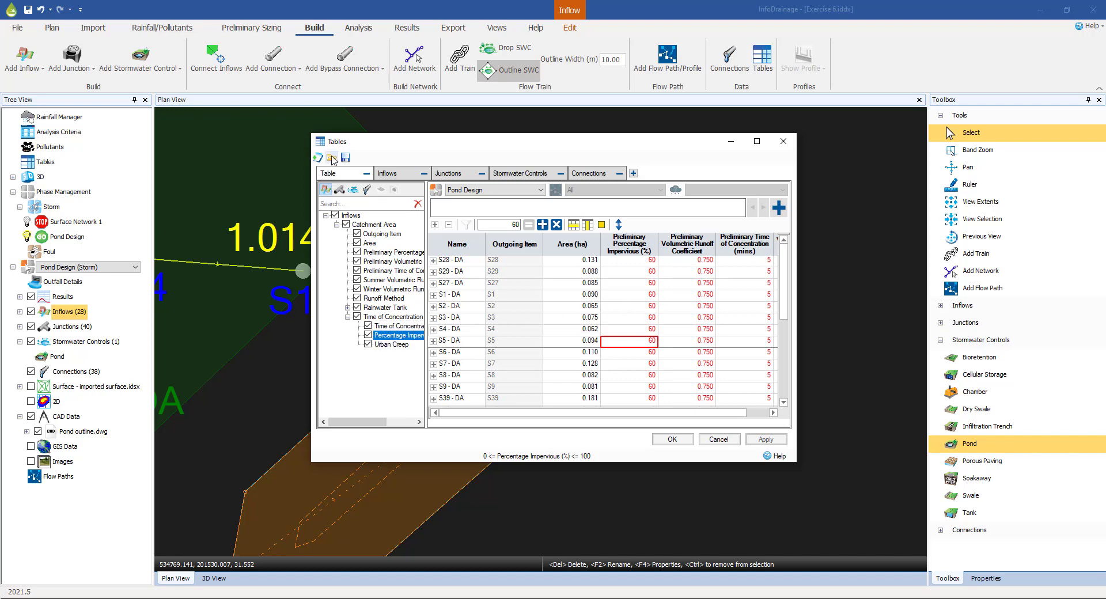
{"action": "left_click", "coordinate": [637, 330]}
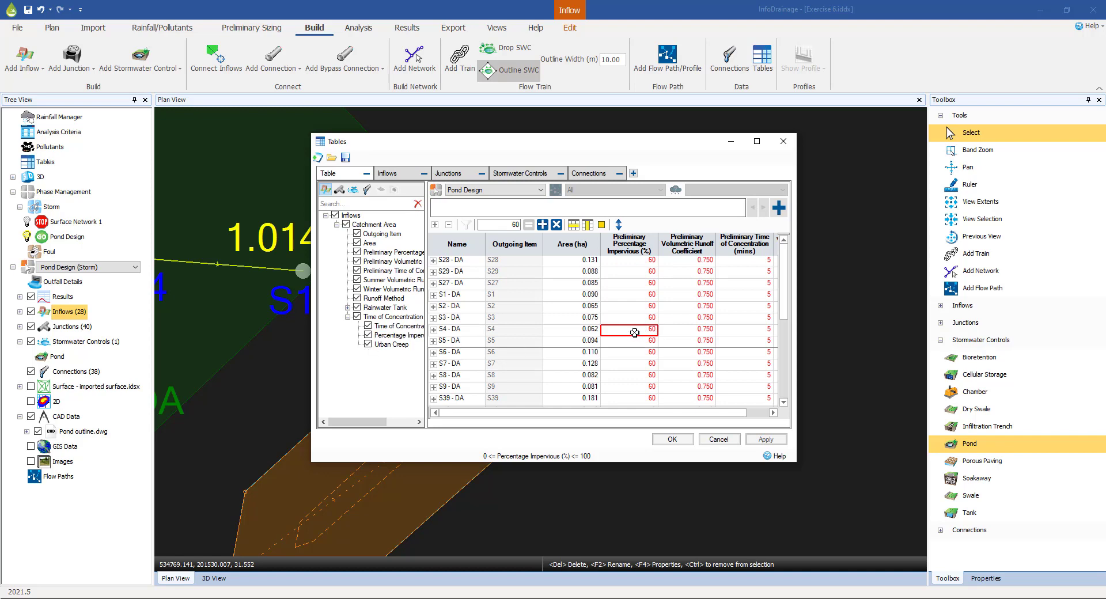
Step: Set the Percentage Impervious of all inflows in the Pond Design table to 60 and accept the tables
{"action": "key", "text": "Right"}
{"action": "key", "text": "Right"}
{"action": "key", "text": "Right"}
{"action": "key", "text": "Right"}
{"action": "key", "text": "Right"}
{"action": "key", "text": "Right"}
{"action": "key", "text": "Right"}
{"action": "key", "text": "Right"}
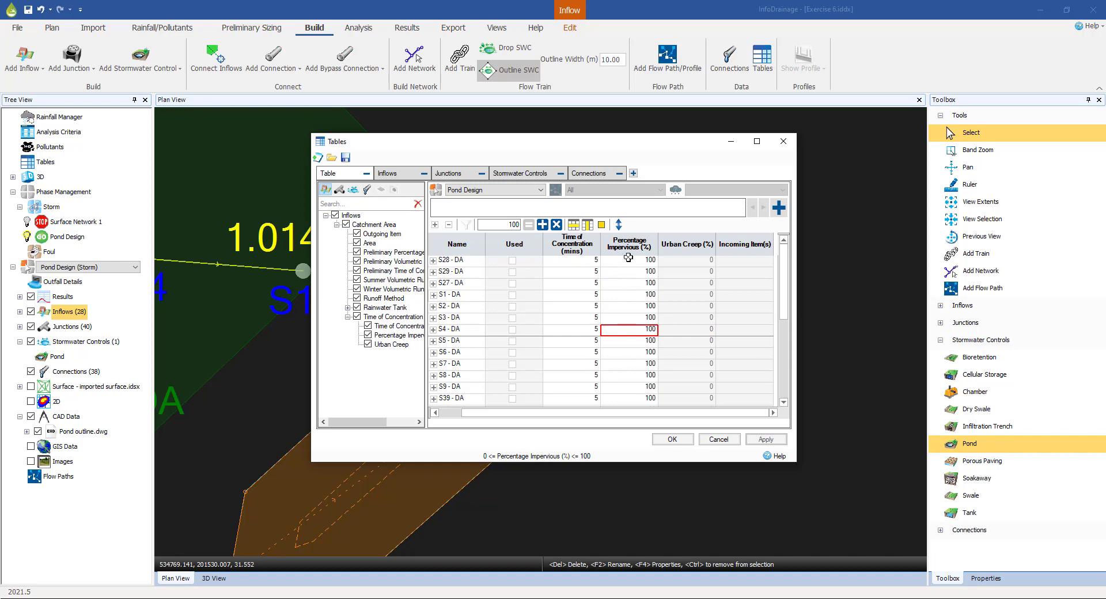
{"action": "left_click", "coordinate": [626, 262]}
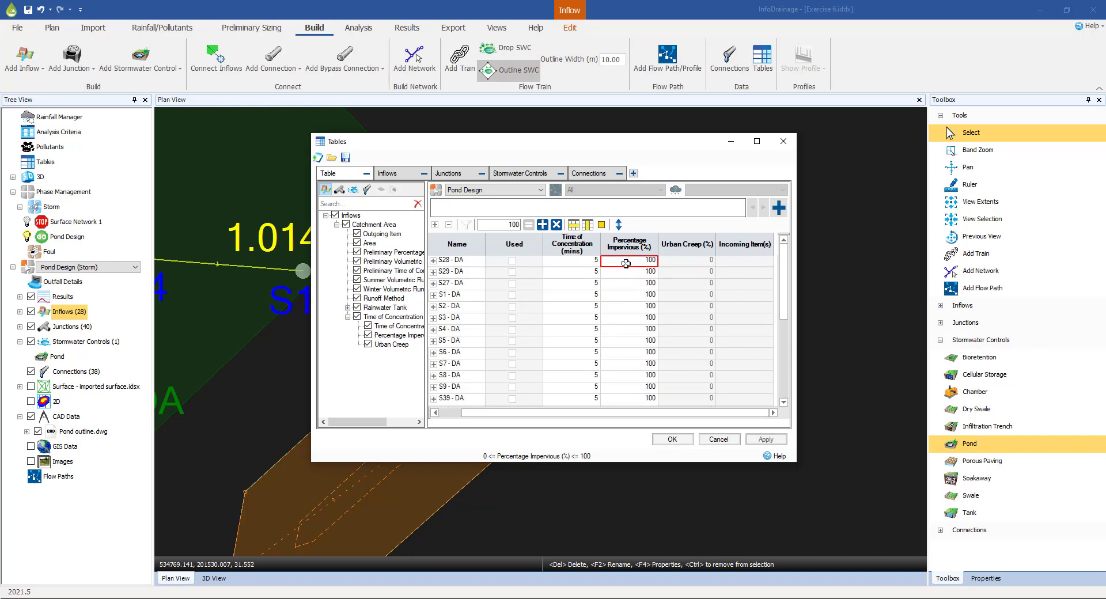
{"action": "left_click_drag", "start_coordinate": [627, 263], "coordinate": [633, 430]}
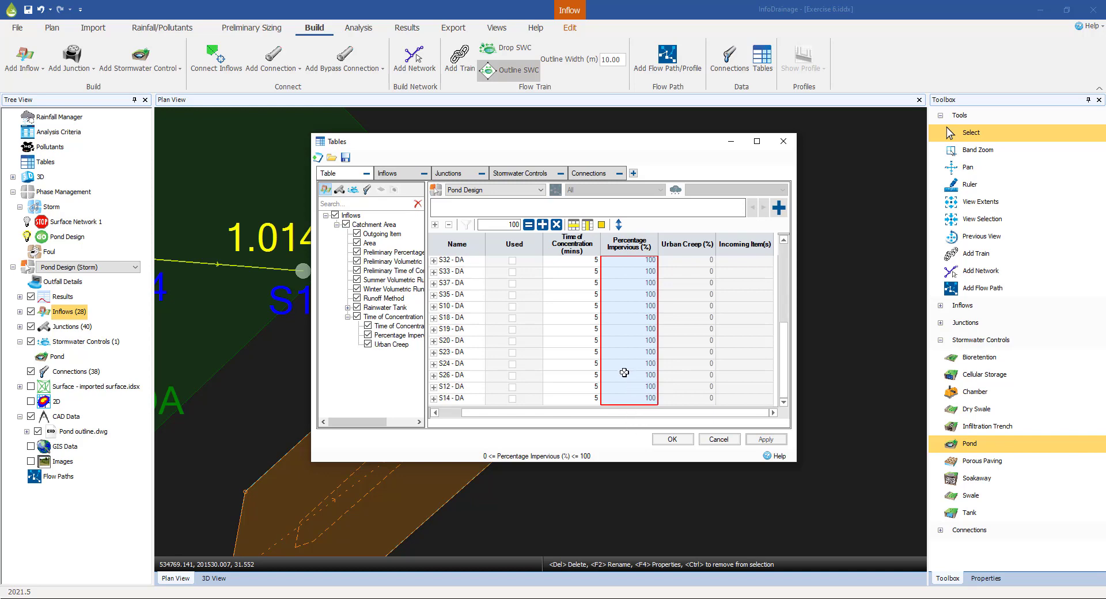
{"action": "double_click", "coordinate": [511, 224]}
{"action": "left_click", "coordinate": [528, 225]}
{"action": "left_click", "coordinate": [630, 284]}
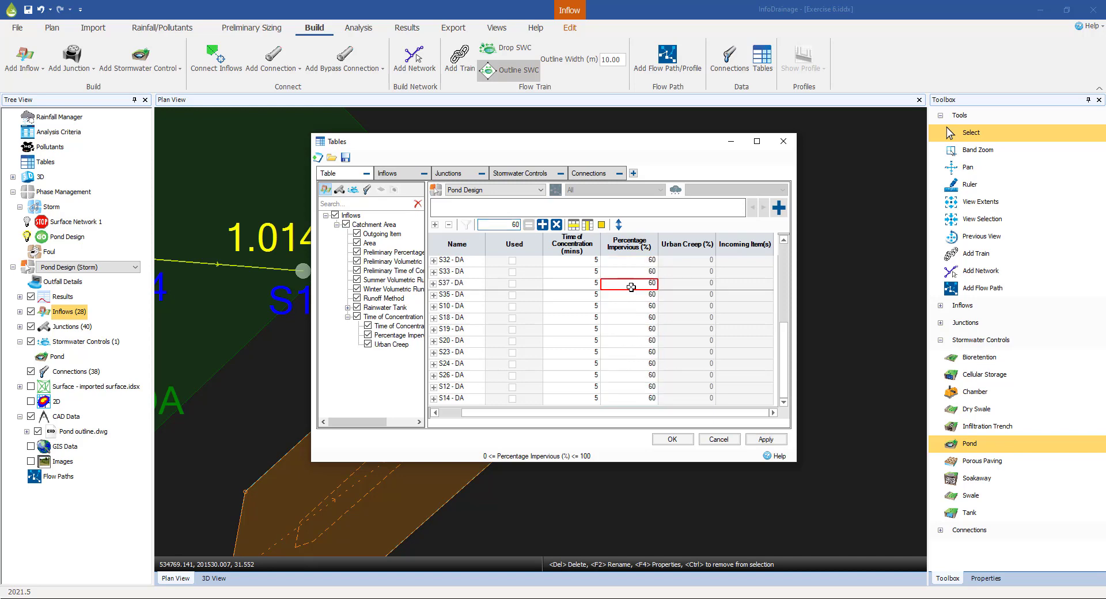
{"action": "left_click", "coordinate": [674, 441]}
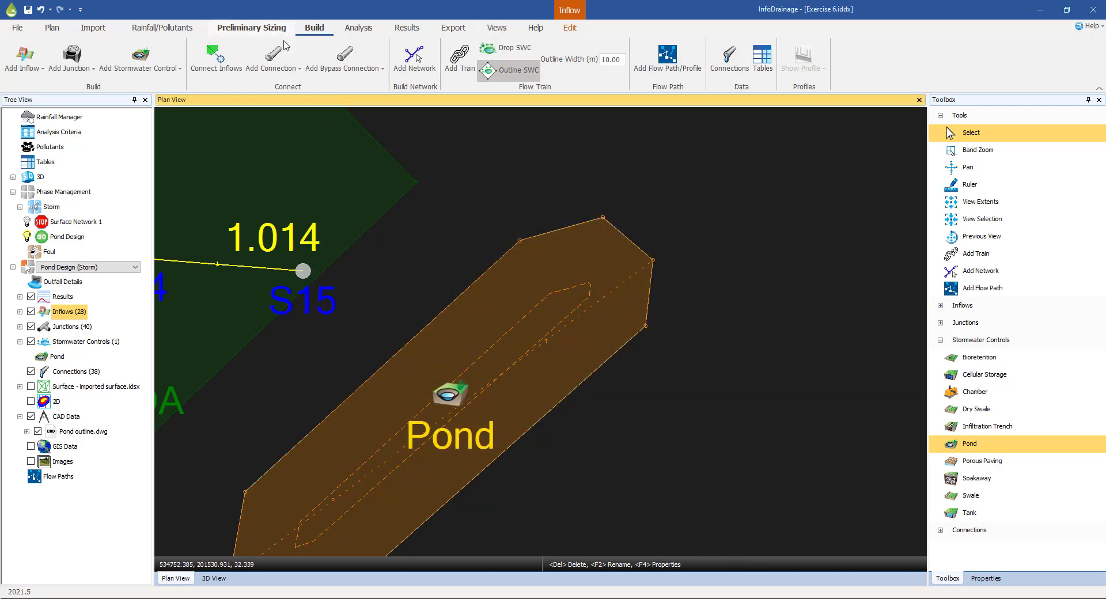
Step: Review the analysed areas in the Inflow Summary report down to the totals, and close the report
{"action": "left_click", "coordinate": [409, 28]}
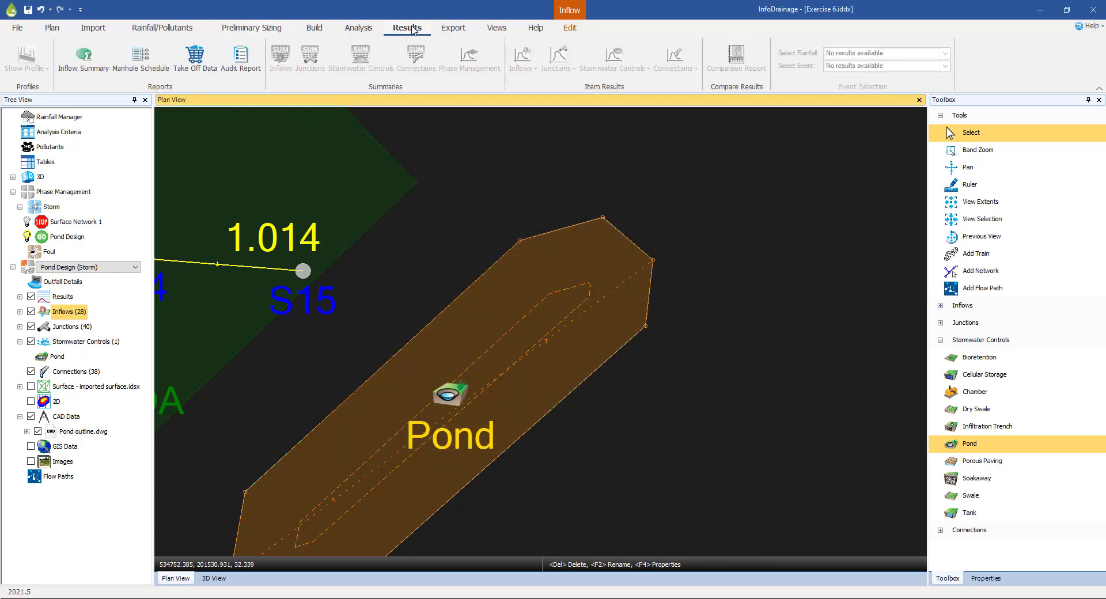
{"action": "left_click", "coordinate": [81, 63]}
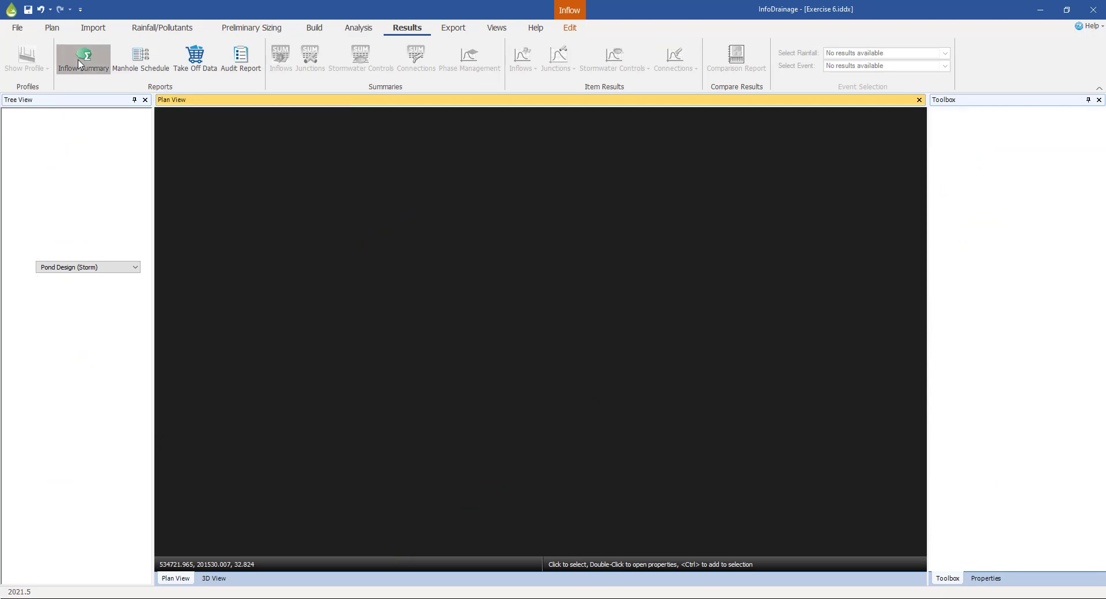
{"action": "scroll", "coordinate": [656, 271], "scroll_direction": "up", "scroll_amount": 3}
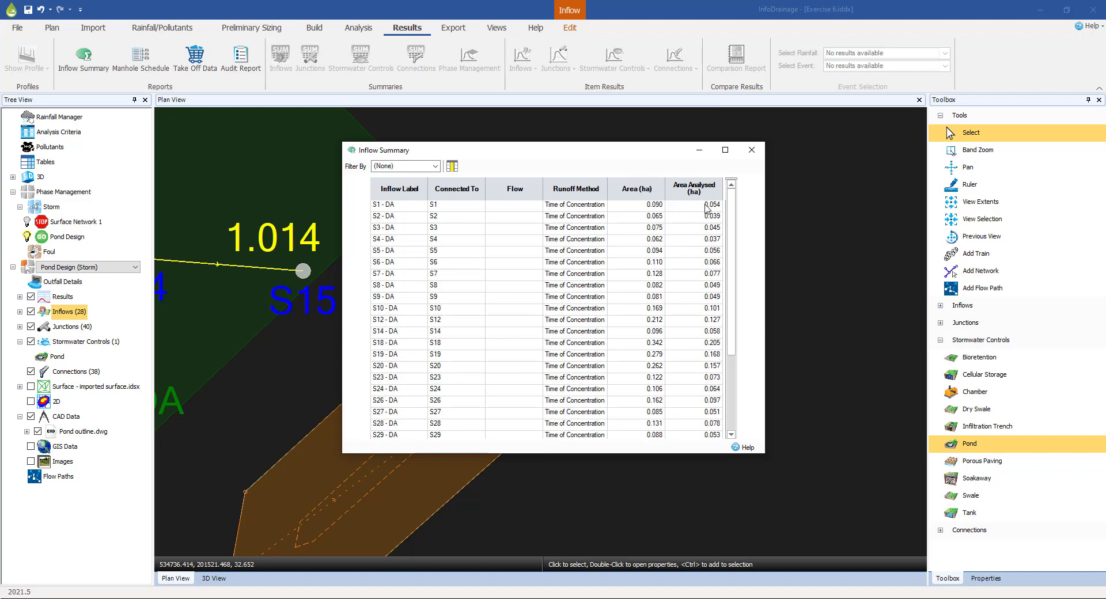
{"action": "scroll", "coordinate": [696, 219], "scroll_direction": "down", "scroll_amount": 2}
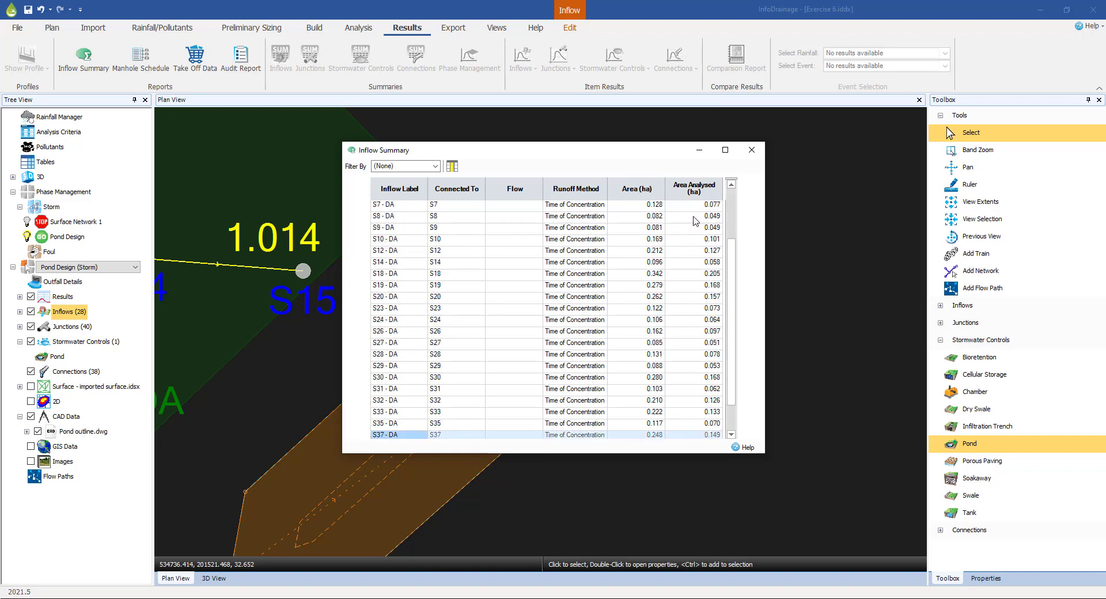
{"action": "scroll", "coordinate": [695, 220], "scroll_direction": "down", "scroll_amount": 1}
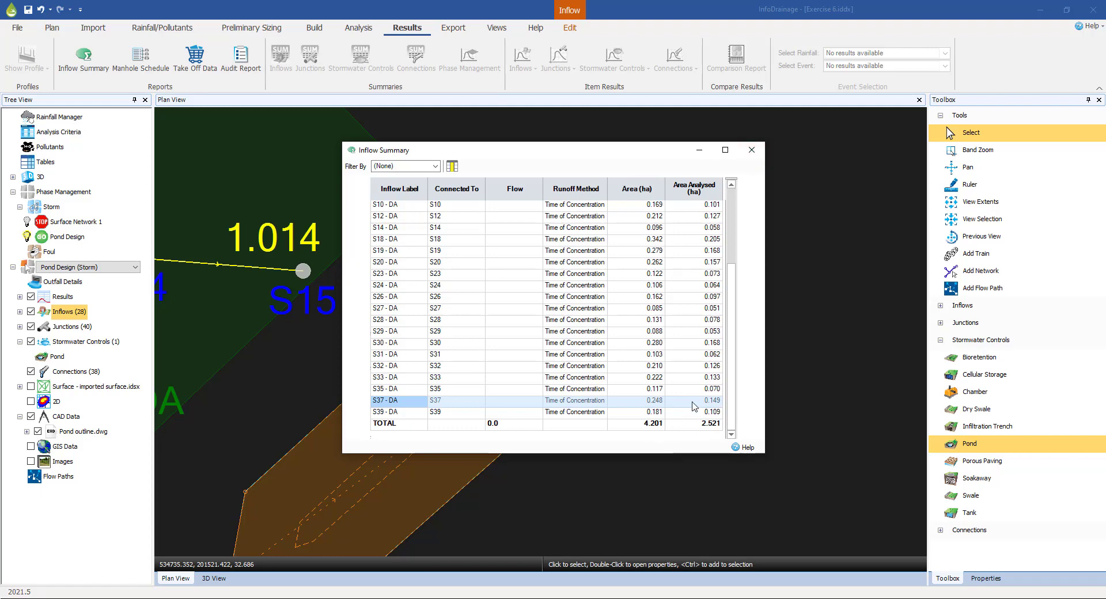
{"action": "left_click", "coordinate": [752, 150]}
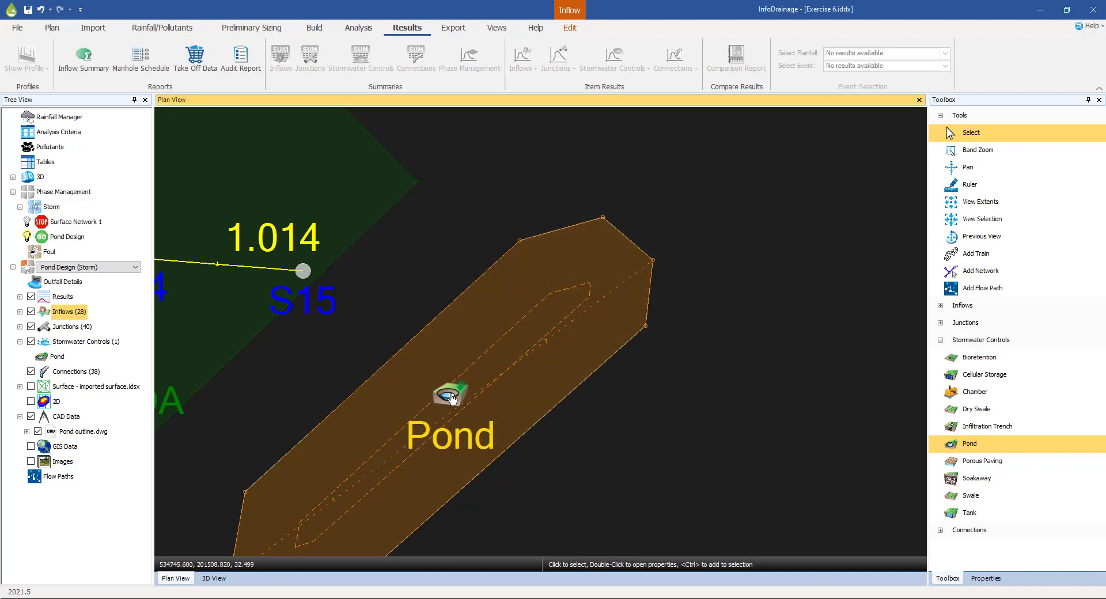
Step: Open the pond's Sizing Calculator and set the method to Quick Storage Estimate, designing up to Freeboard
{"action": "left_click", "coordinate": [451, 395]}
{"action": "double_click", "coordinate": [451, 395]}
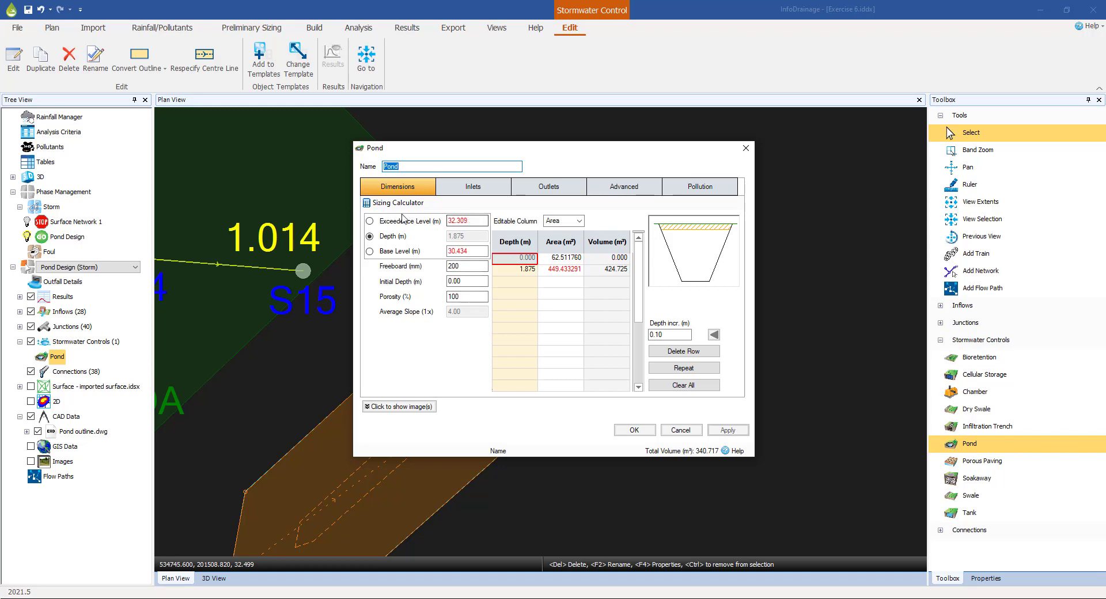
{"action": "left_click", "coordinate": [366, 203]}
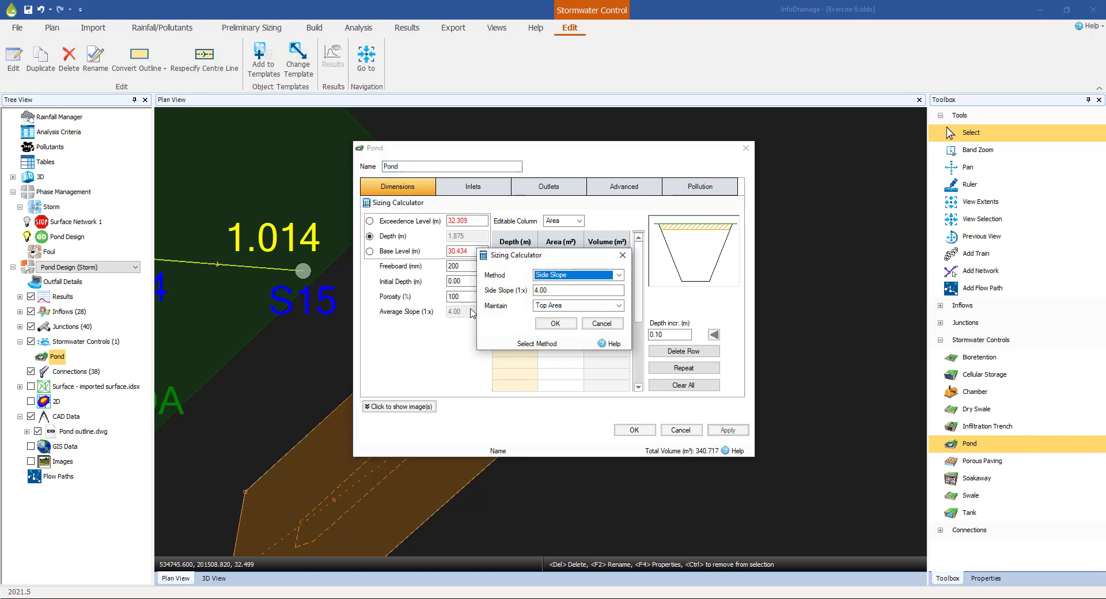
{"action": "left_click", "coordinate": [620, 275]}
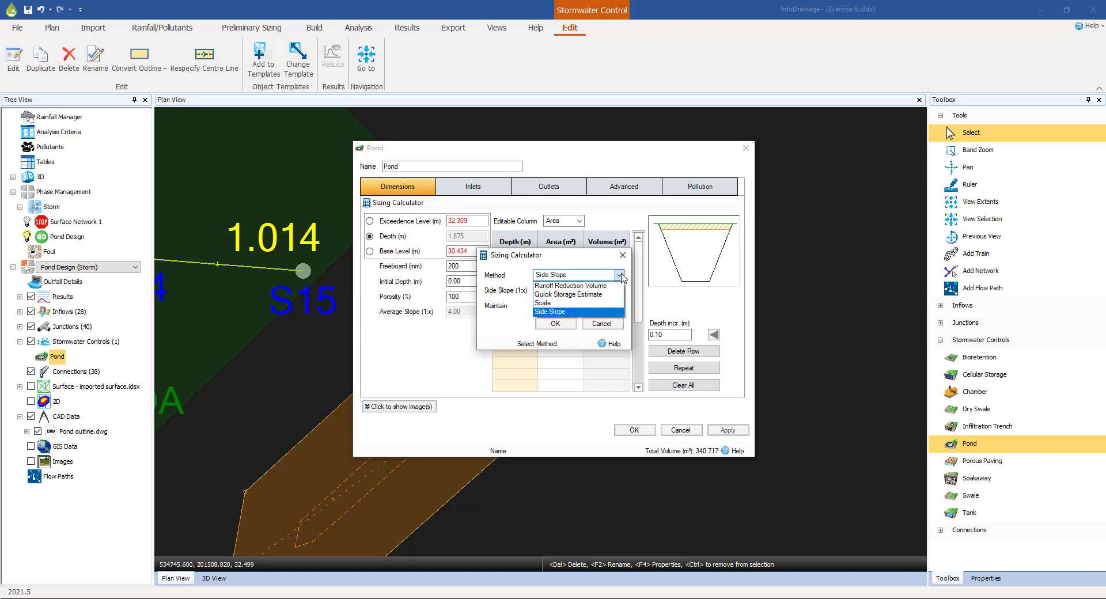
{"action": "left_click", "coordinate": [557, 295]}
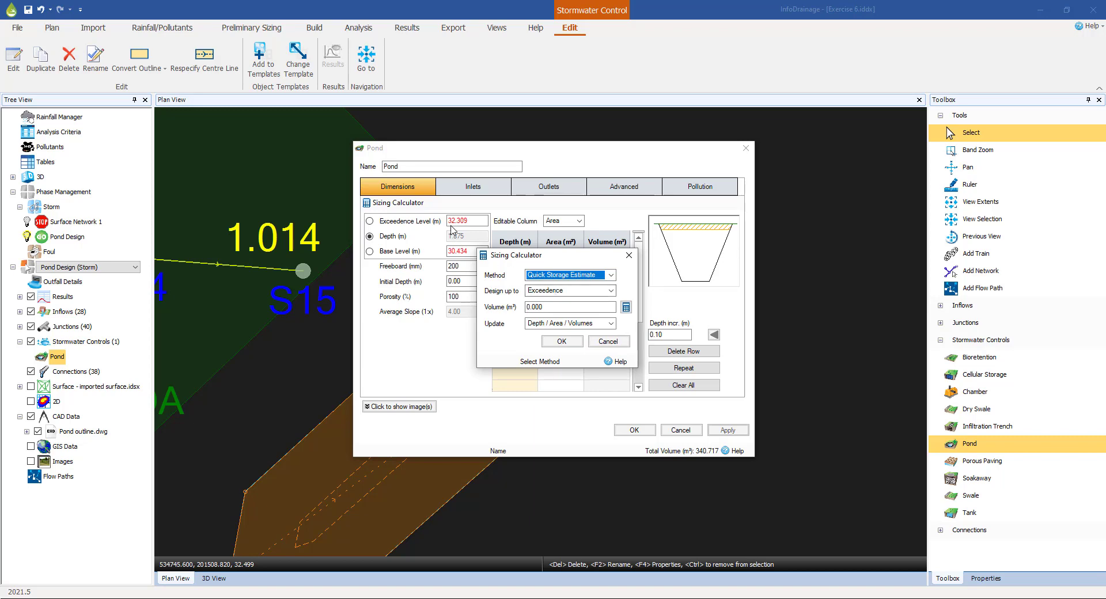
{"action": "left_click", "coordinate": [612, 291]}
{"action": "left_click", "coordinate": [543, 307]}
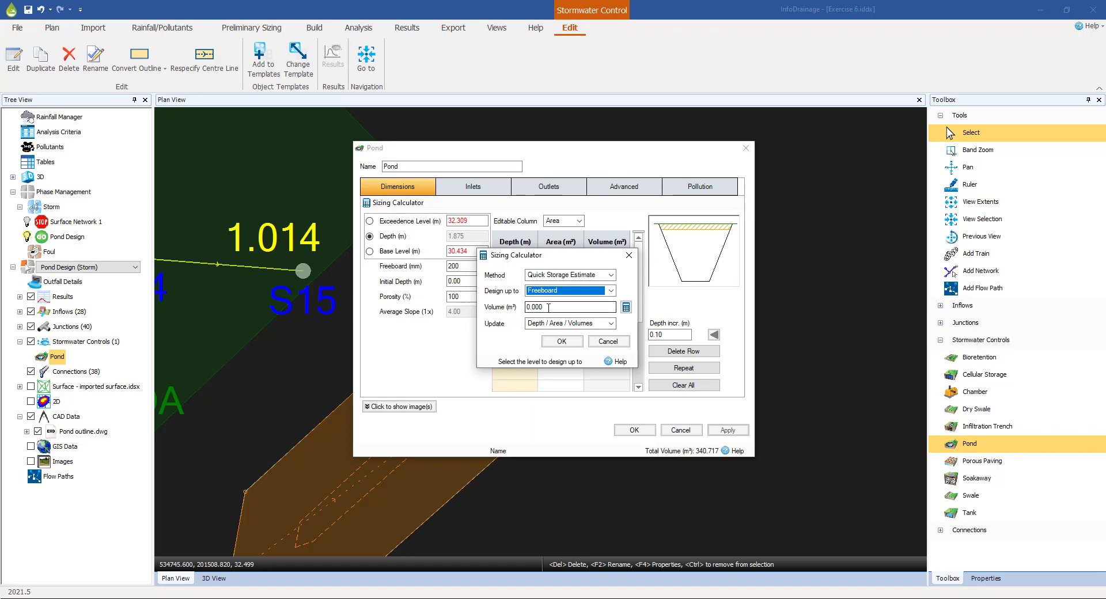
Step: Open the storage volume estimate and set it to User Input with an area of 2.52 ha and a discharge rate of 16.1 L/s
{"action": "left_click", "coordinate": [626, 307]}
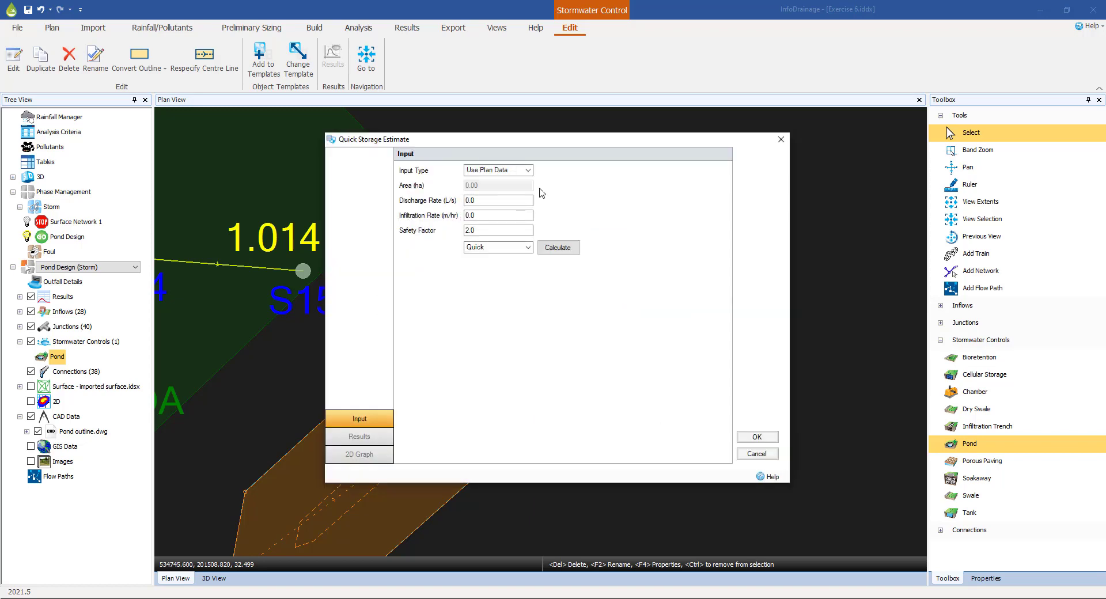
{"action": "left_click", "coordinate": [527, 171]}
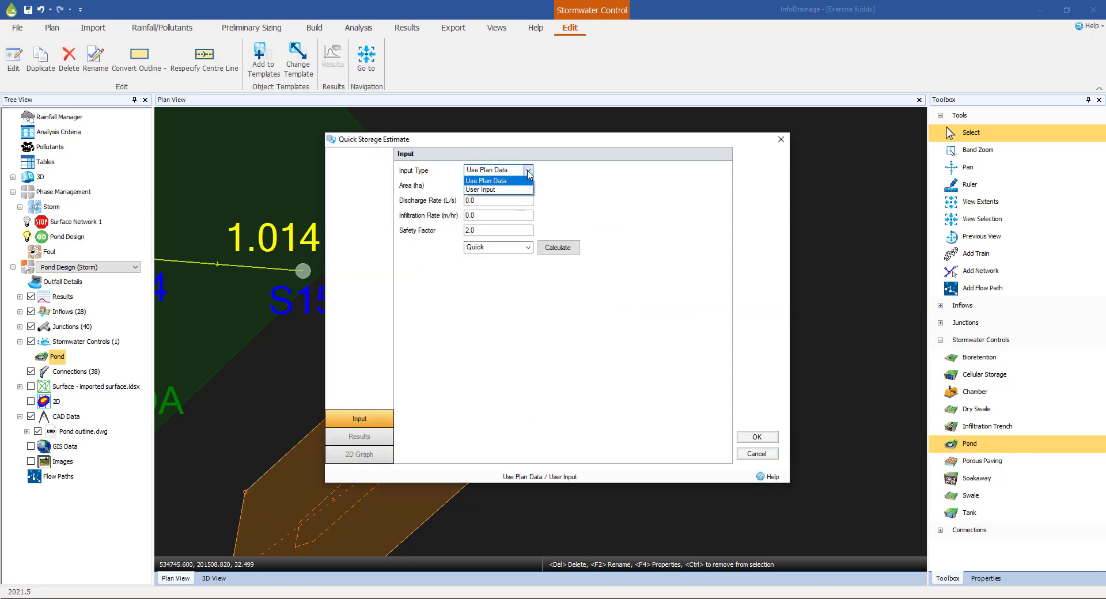
{"action": "left_click", "coordinate": [497, 190]}
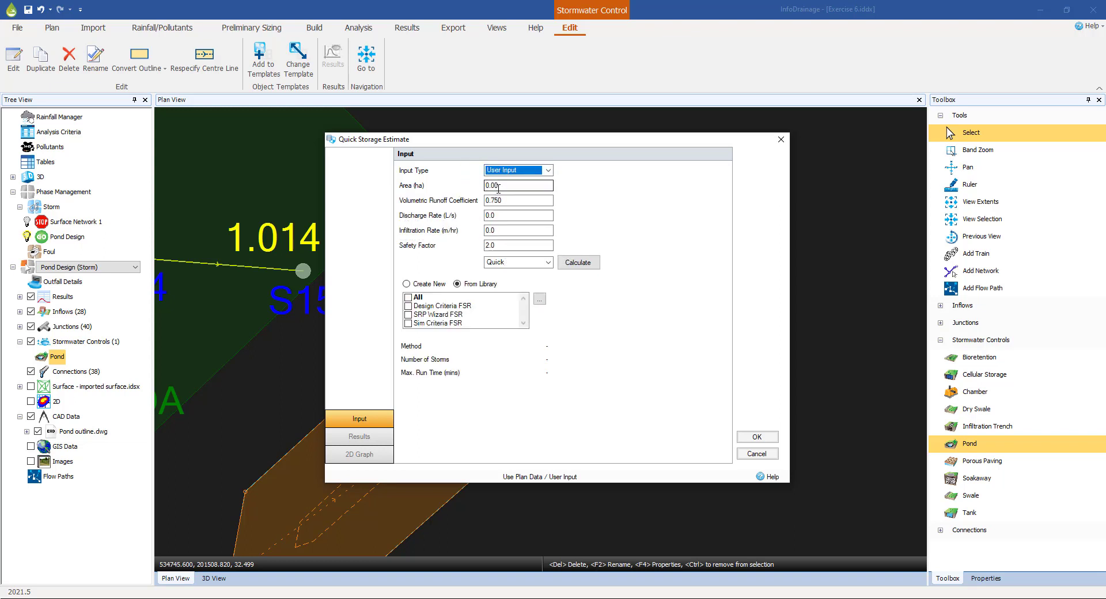
{"action": "left_click", "coordinate": [519, 185]}
{"action": "type", "text": "2"}
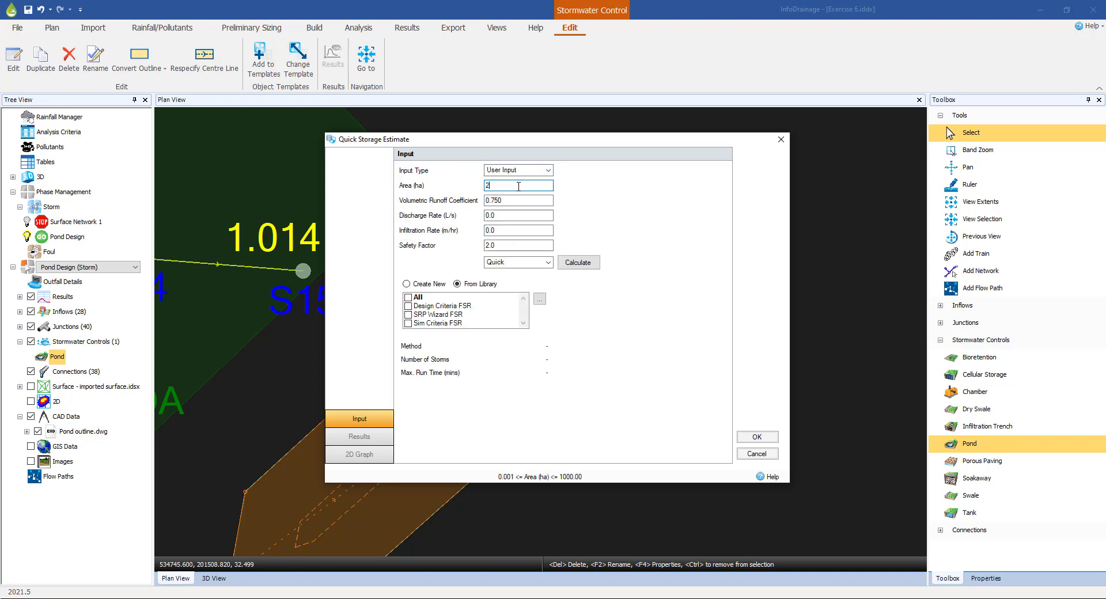
{"action": "type", "text": ".52"}
{"action": "left_click", "coordinate": [516, 200]}
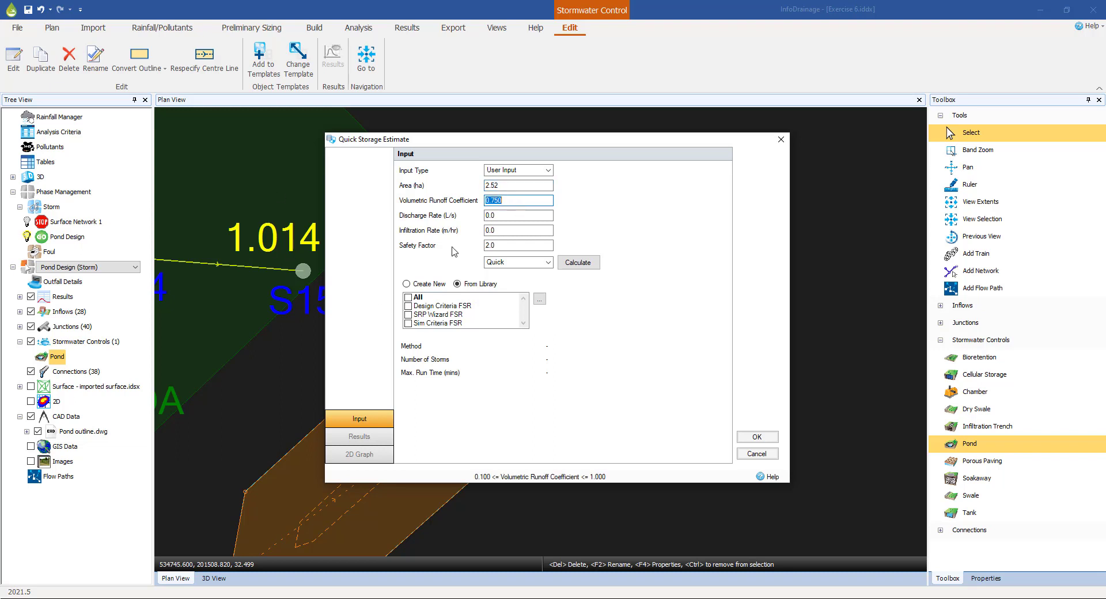
{"action": "left_click", "coordinate": [520, 215]}
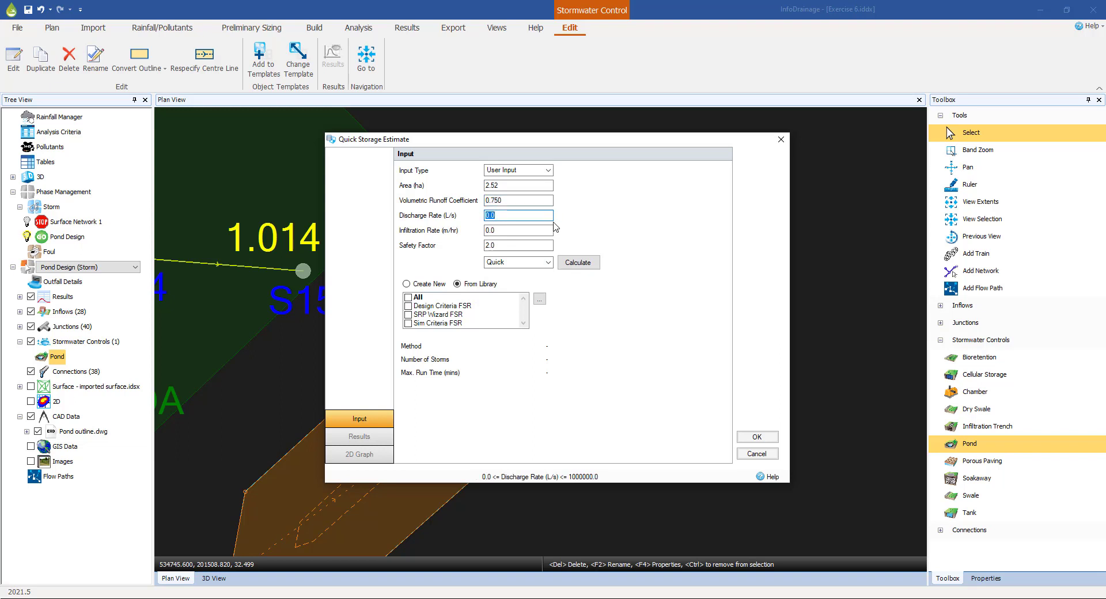
{"action": "type", "text": "16.1"}
Step: Keep the Quick analysis type and select the SRP Wizard FSR rainfall from the library for the storage estimate
{"action": "left_click", "coordinate": [512, 231]}
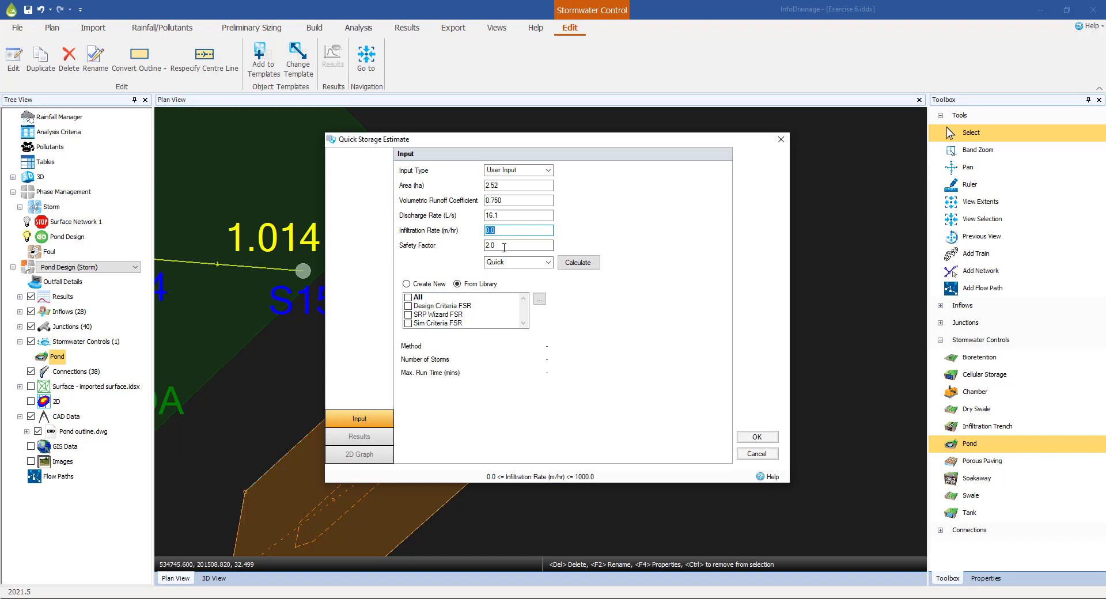
{"action": "key", "text": "Tab"}
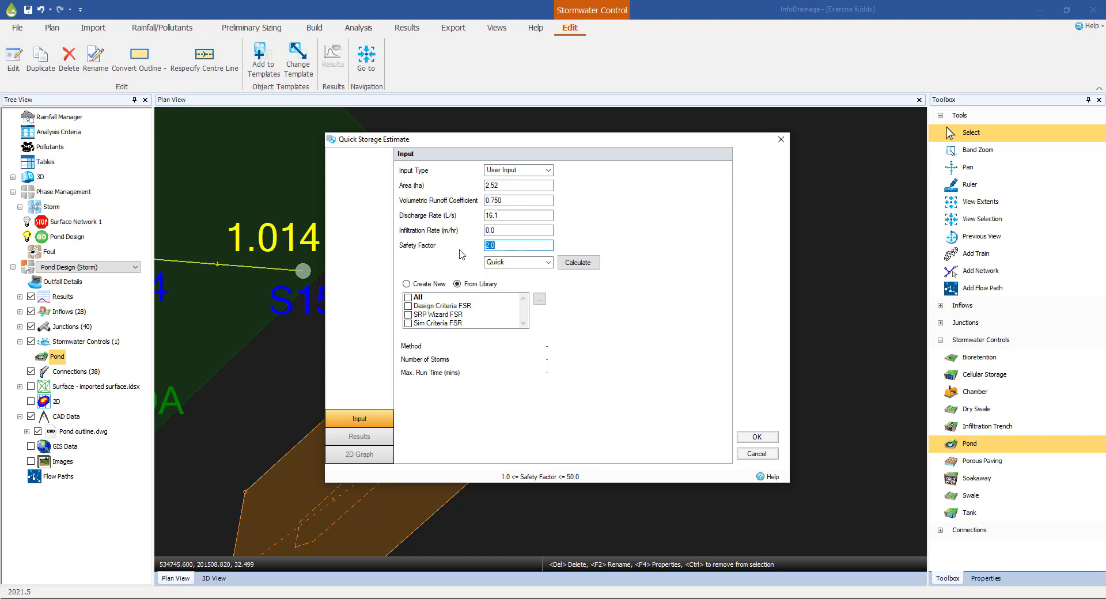
{"action": "left_click", "coordinate": [548, 264]}
{"action": "left_click", "coordinate": [548, 263]}
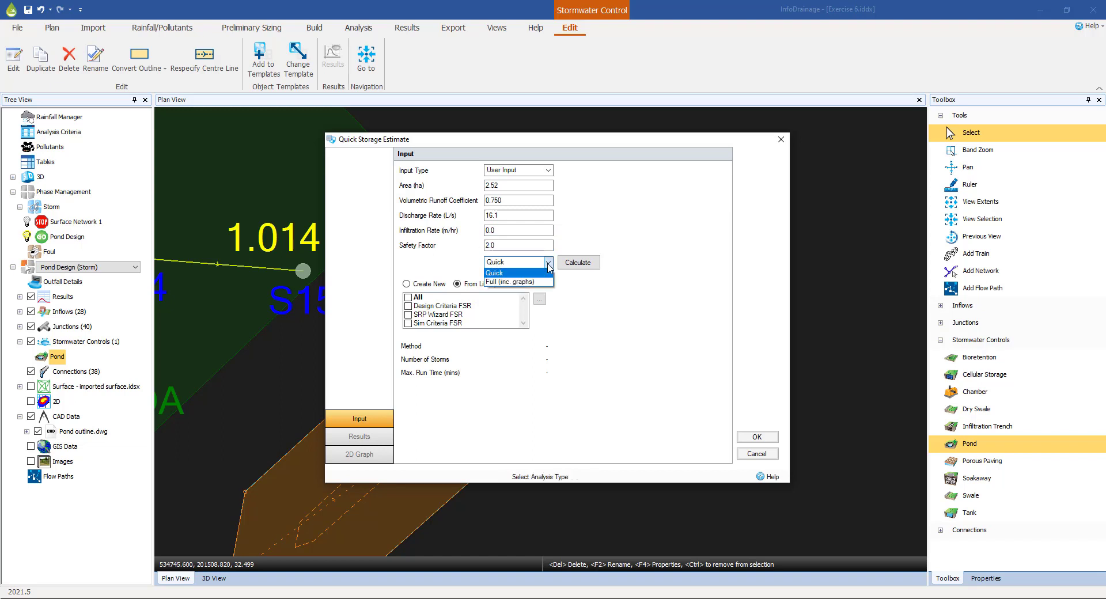
{"action": "left_click", "coordinate": [548, 263]}
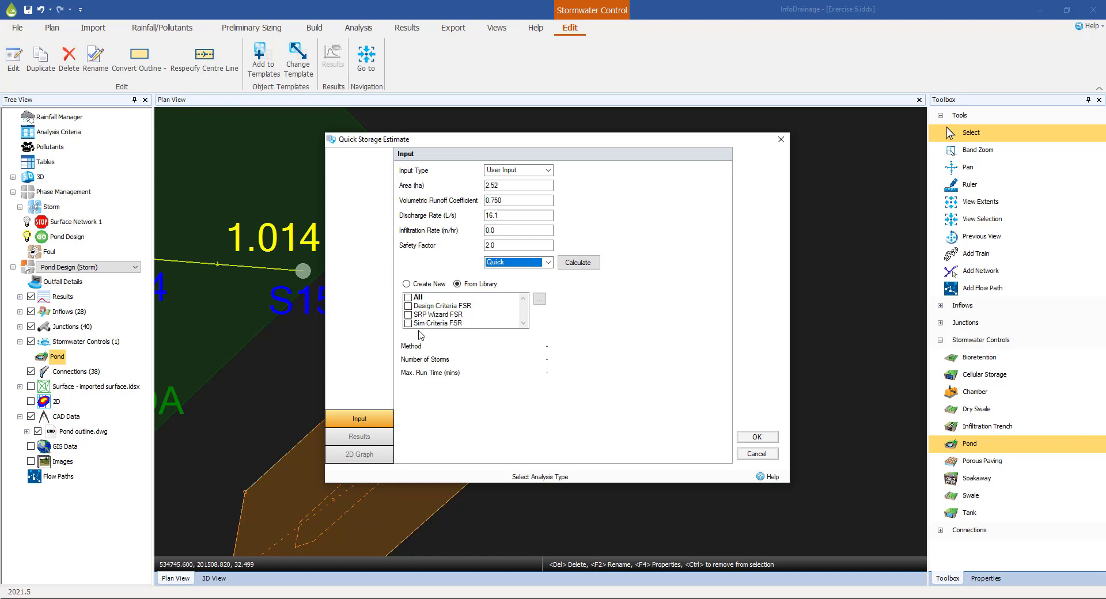
{"action": "left_click", "coordinate": [407, 315]}
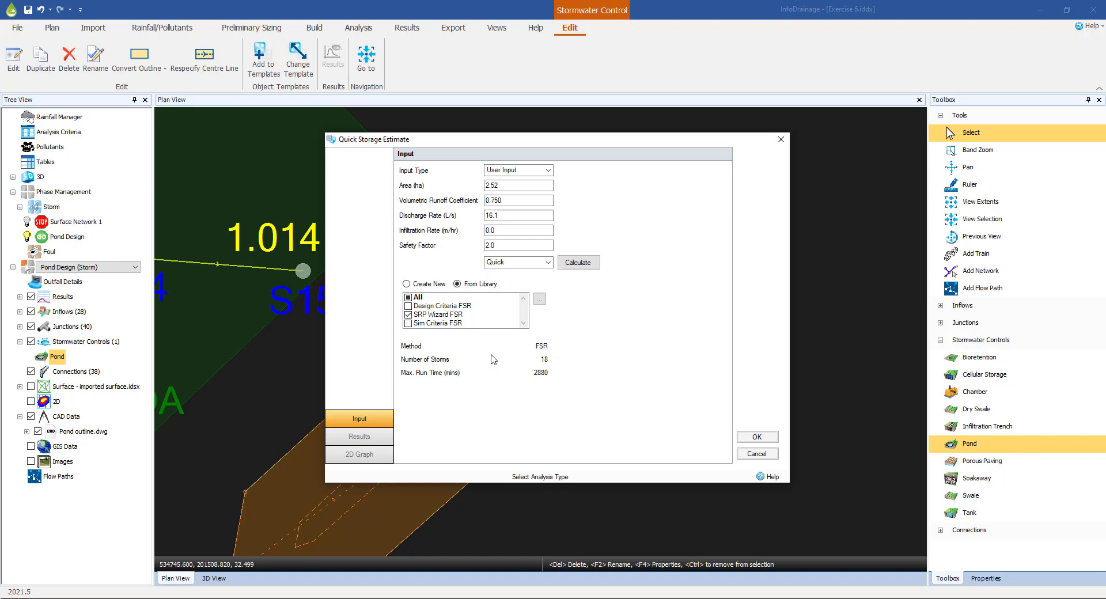
Step: Calculate the quick storage estimate and accept its volume for the Sizing Calculator
{"action": "left_click", "coordinate": [756, 437]}
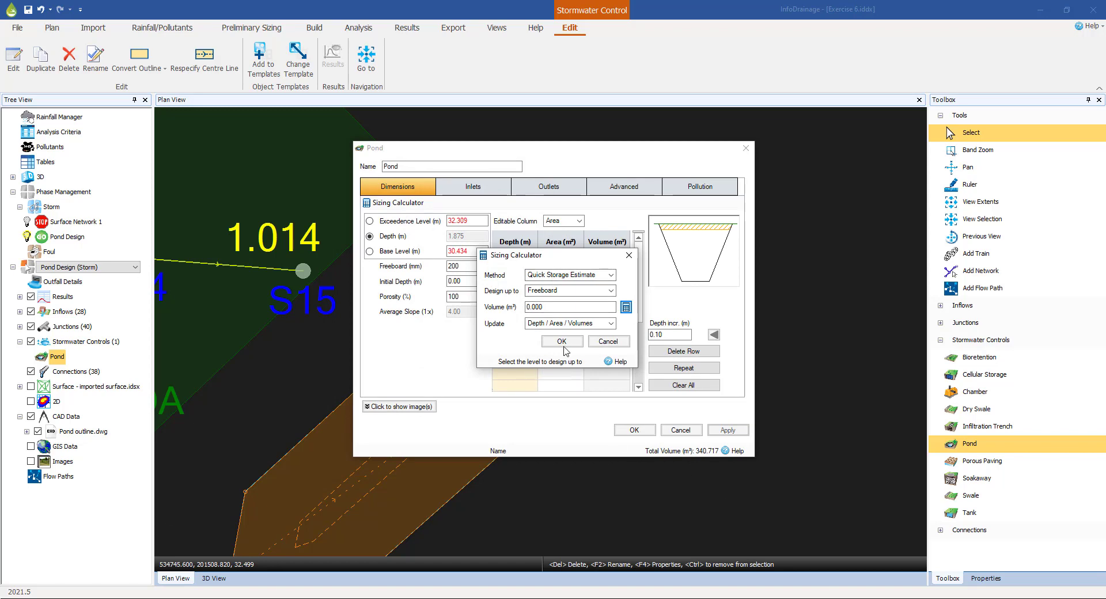
{"action": "left_click", "coordinate": [626, 307]}
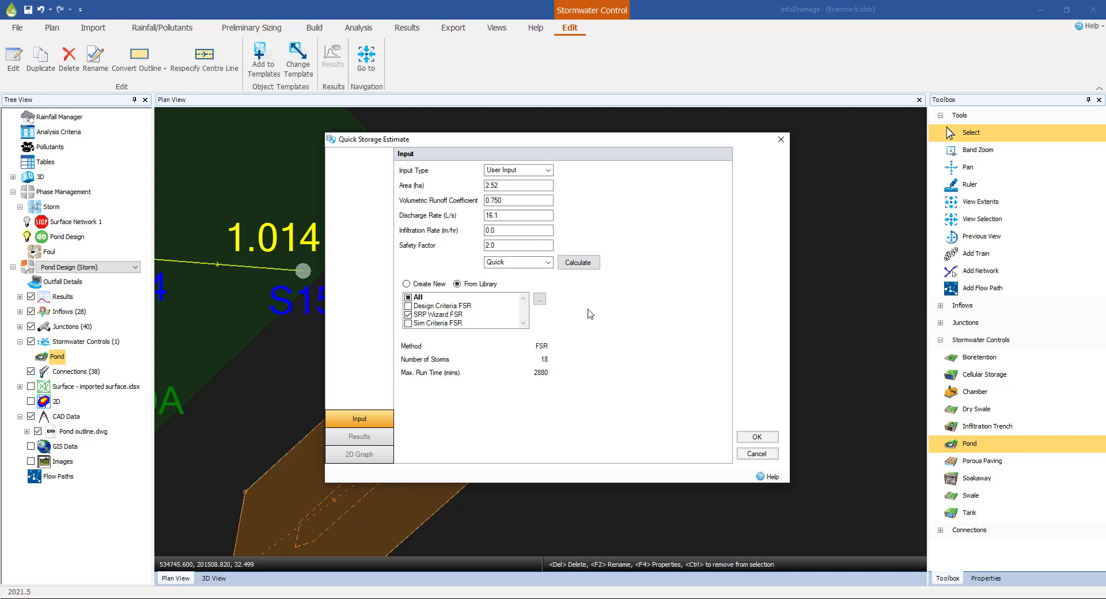
{"action": "left_click", "coordinate": [578, 263]}
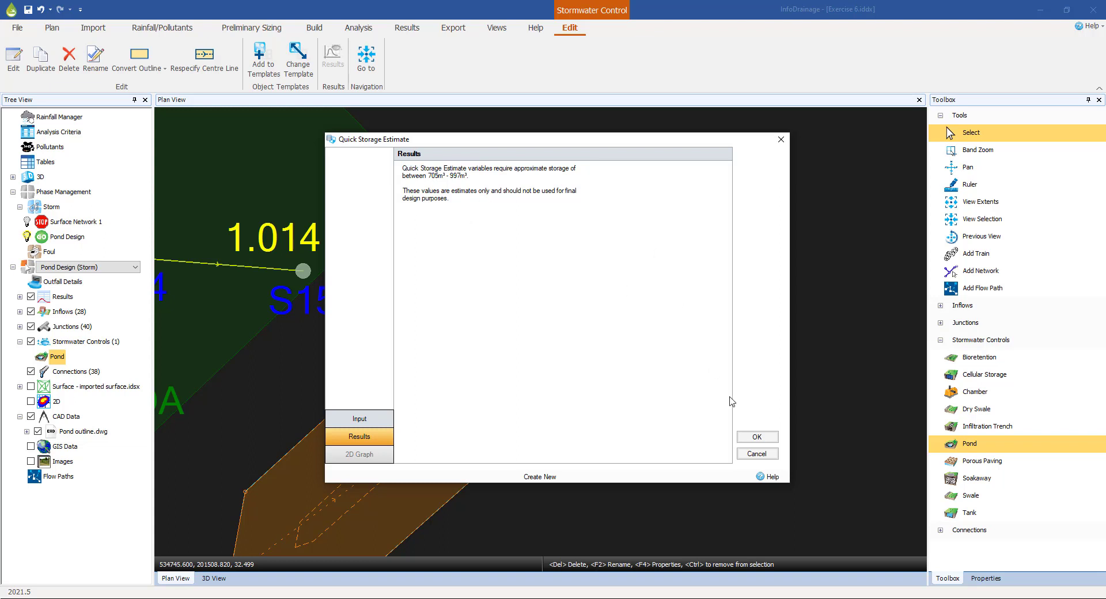
{"action": "left_click", "coordinate": [756, 437]}
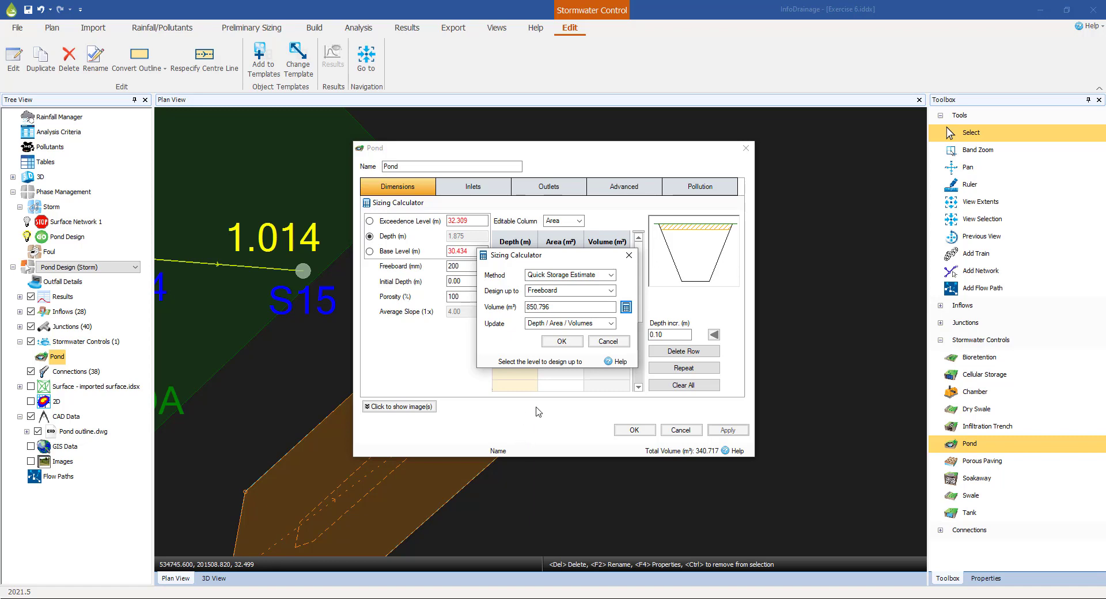
Step: Apply the sizing to the pond's depth, area and volumes, accept the pond's properties, and check the enlarged outline on the plan
{"action": "left_click", "coordinate": [560, 341]}
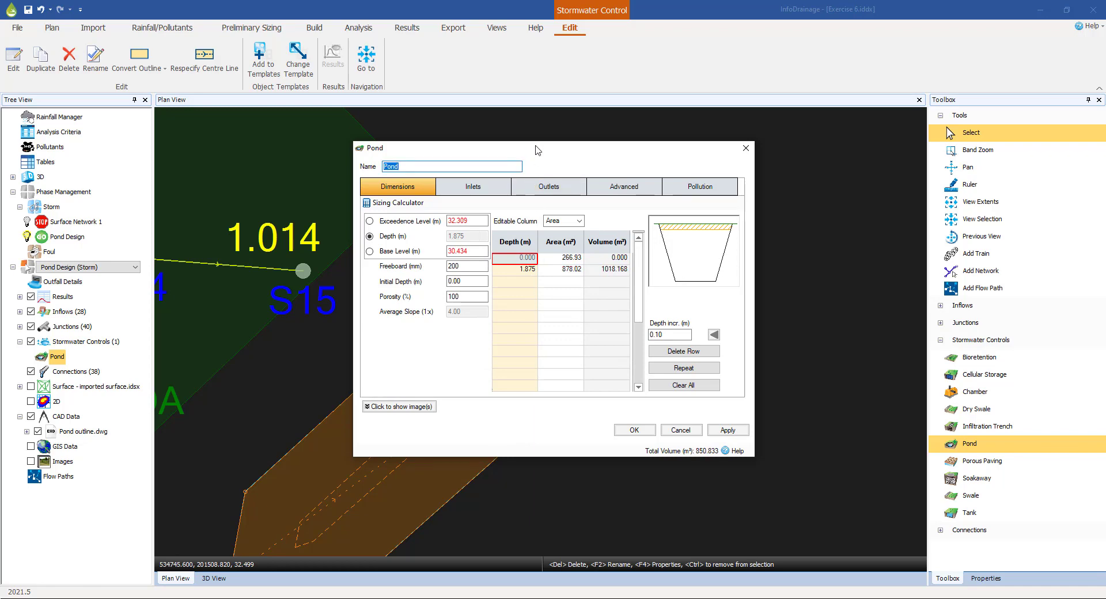
{"action": "left_click_drag", "start_coordinate": [537, 149], "coordinate": [654, 119]}
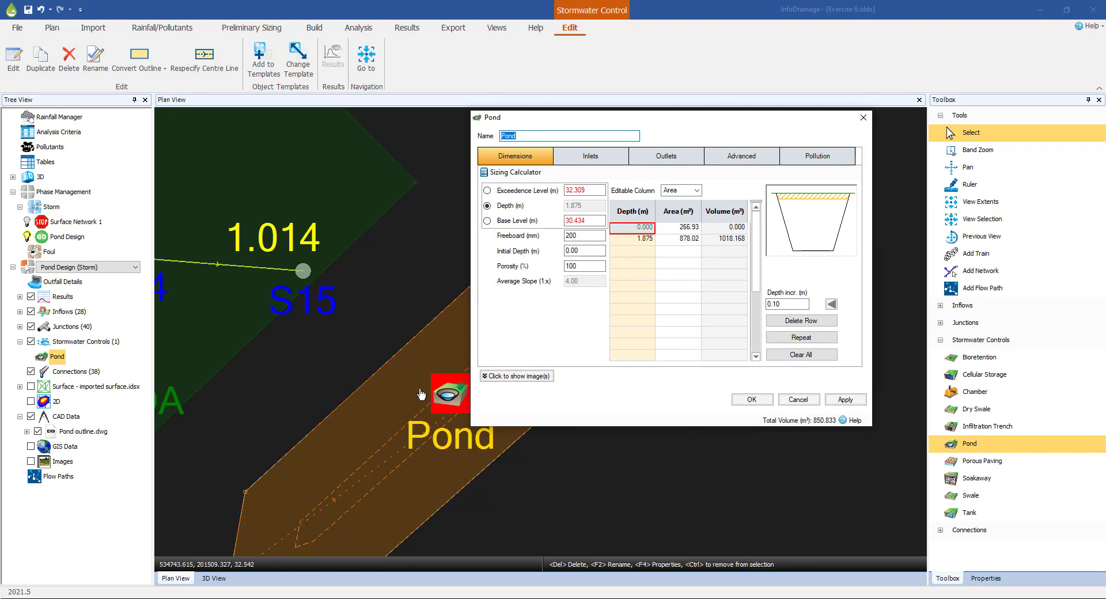
{"action": "left_click", "coordinate": [753, 401]}
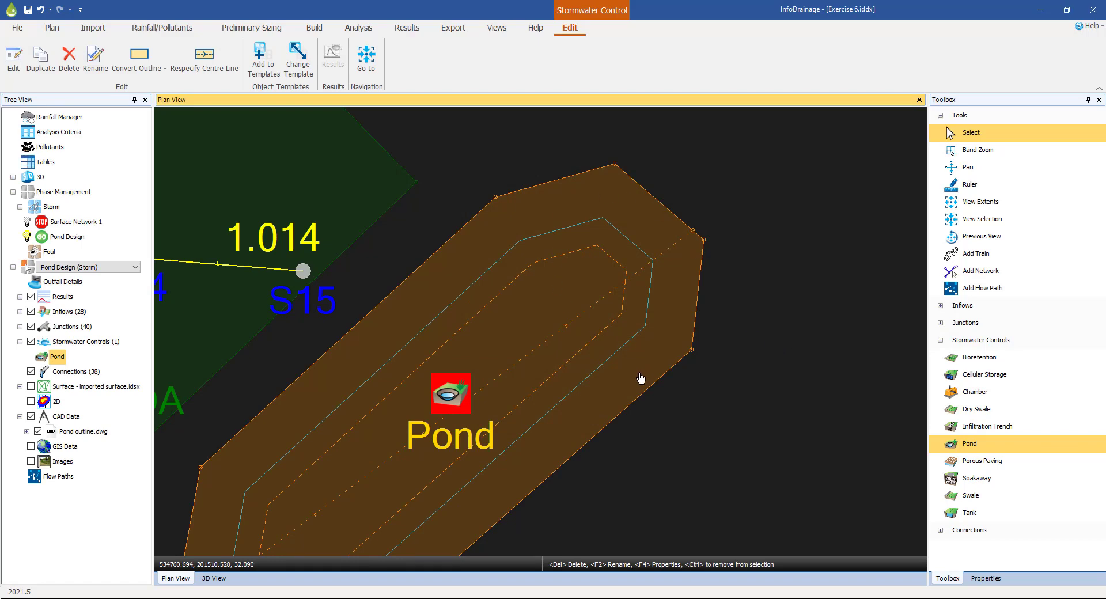
{"action": "scroll", "coordinate": [637, 455], "scroll_direction": "down", "scroll_amount": 1}
{"action": "scroll", "coordinate": [630, 476], "scroll_direction": "down", "scroll_amount": 3}
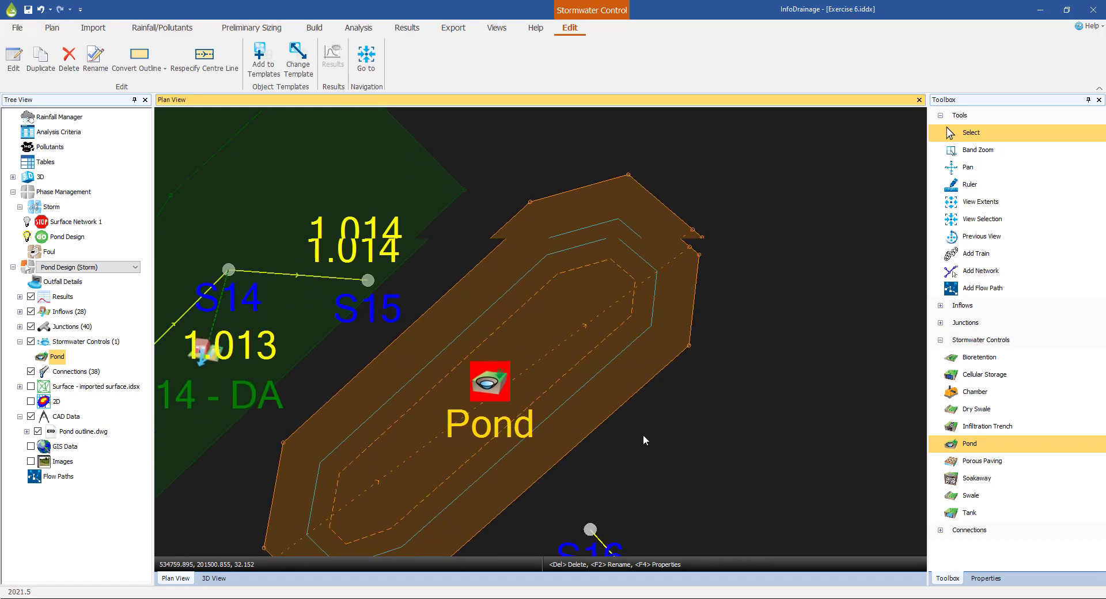
Step: Hide the Pond outline.dwg CAD layer on the plan around the pond
{"action": "scroll", "coordinate": [651, 379], "scroll_direction": "down", "scroll_amount": 1}
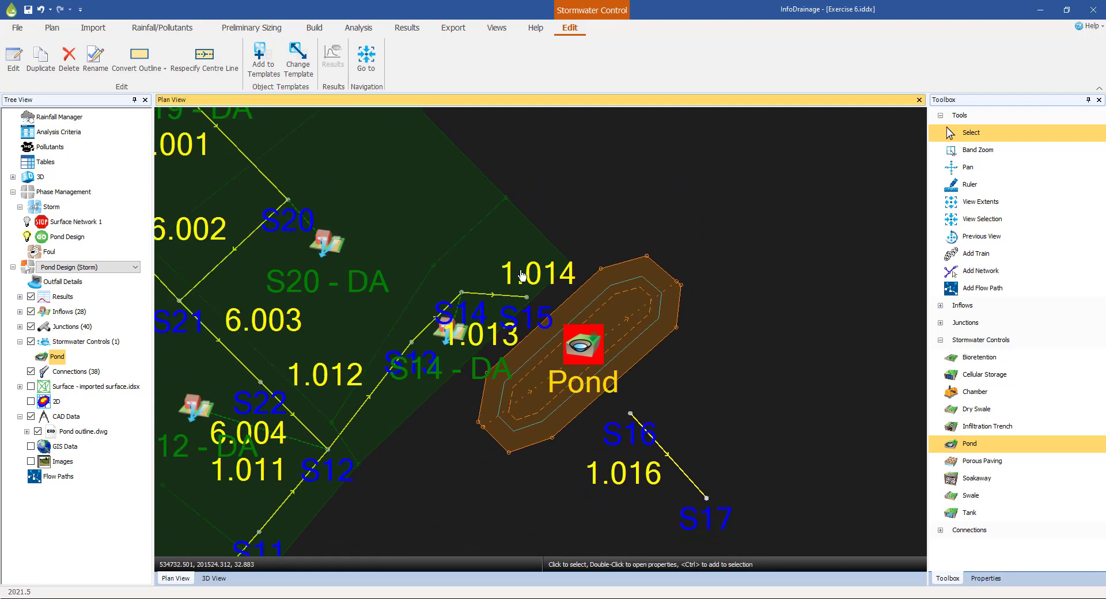
{"action": "scroll", "coordinate": [628, 272], "scroll_direction": "up", "scroll_amount": 2}
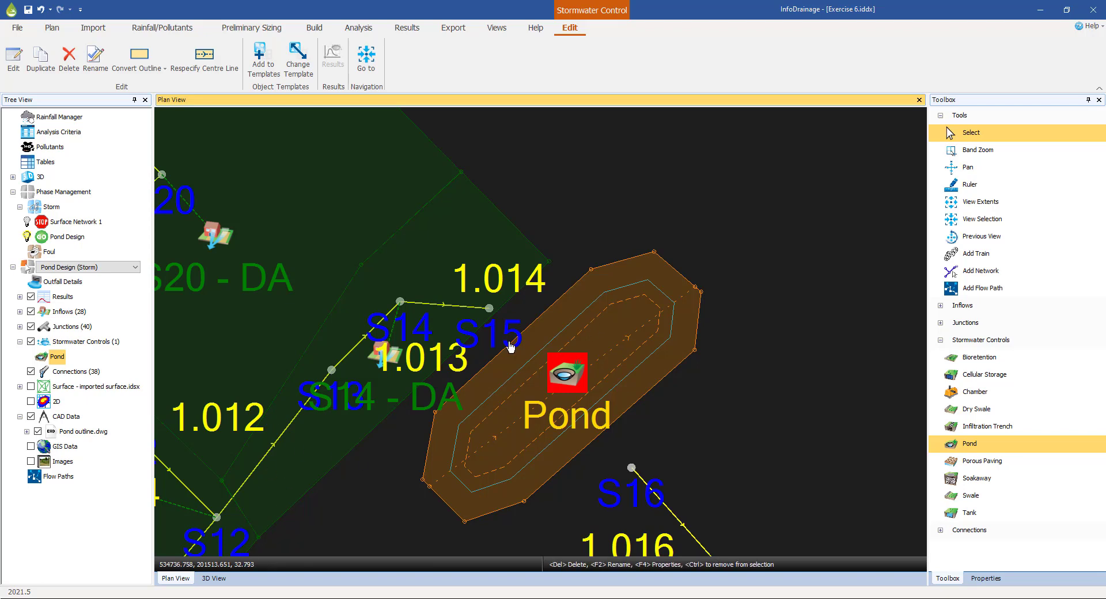
{"action": "left_click", "coordinate": [37, 432]}
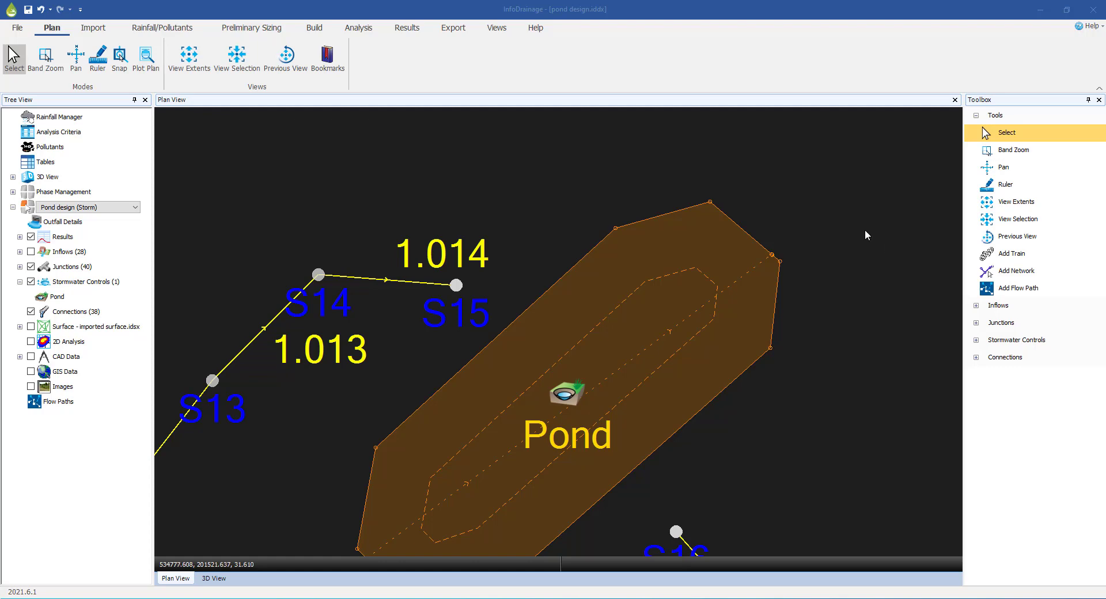
Step: Set the pond's Manning's n to 0.030 in its advanced properties and accept the change
{"action": "left_click", "coordinate": [1005, 137]}
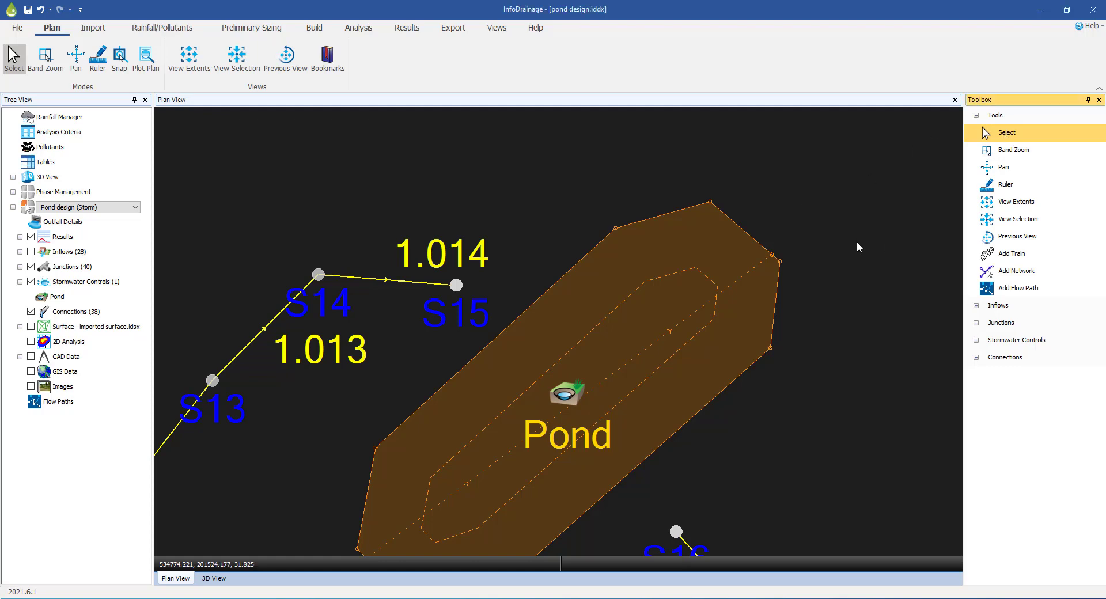
{"action": "left_click", "coordinate": [569, 396]}
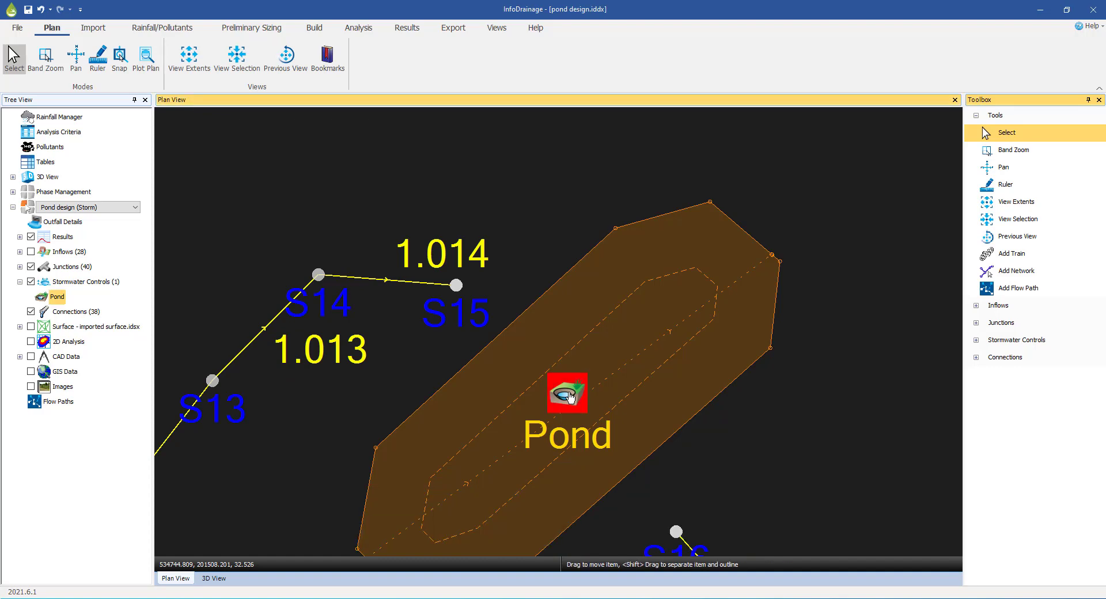
{"action": "double_click", "coordinate": [569, 397]}
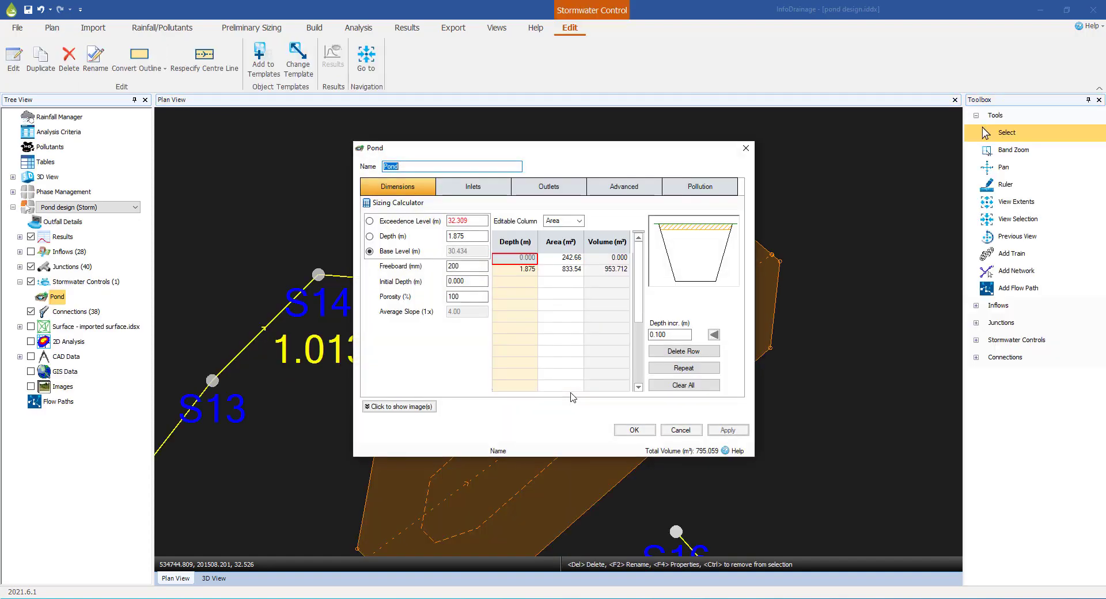
{"action": "left_click", "coordinate": [626, 190]}
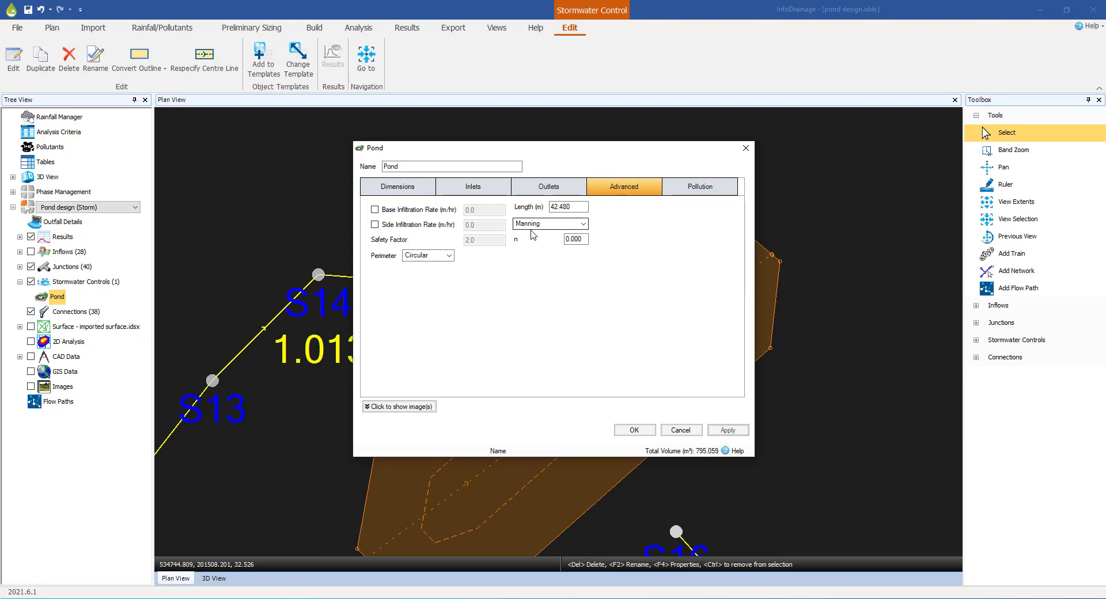
{"action": "left_click", "coordinate": [583, 238]}
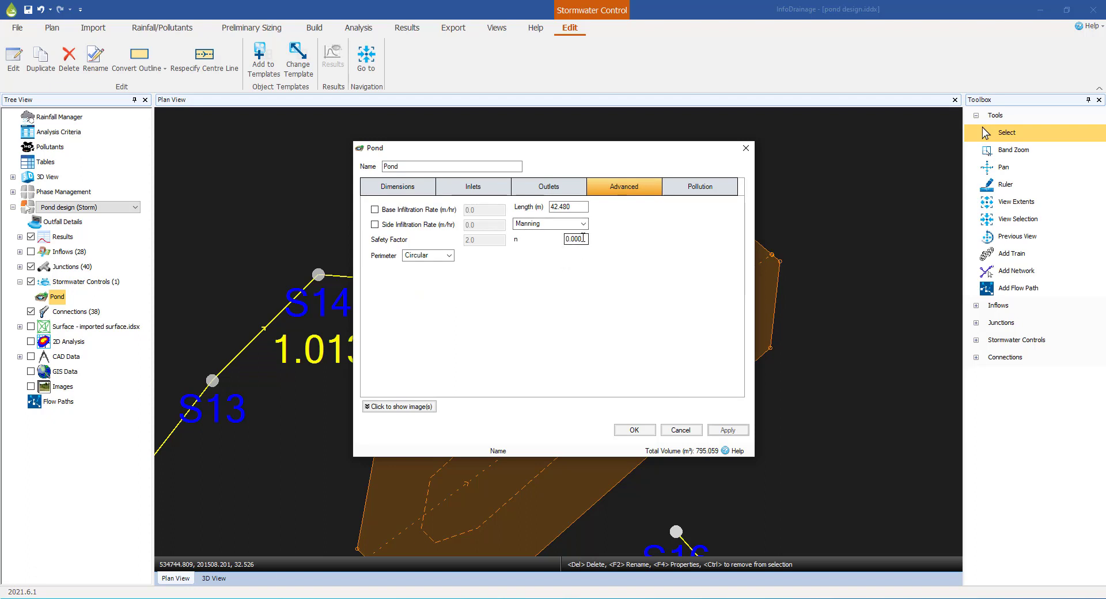
{"action": "double_click", "coordinate": [583, 238]}
{"action": "left_click", "coordinate": [586, 238]}
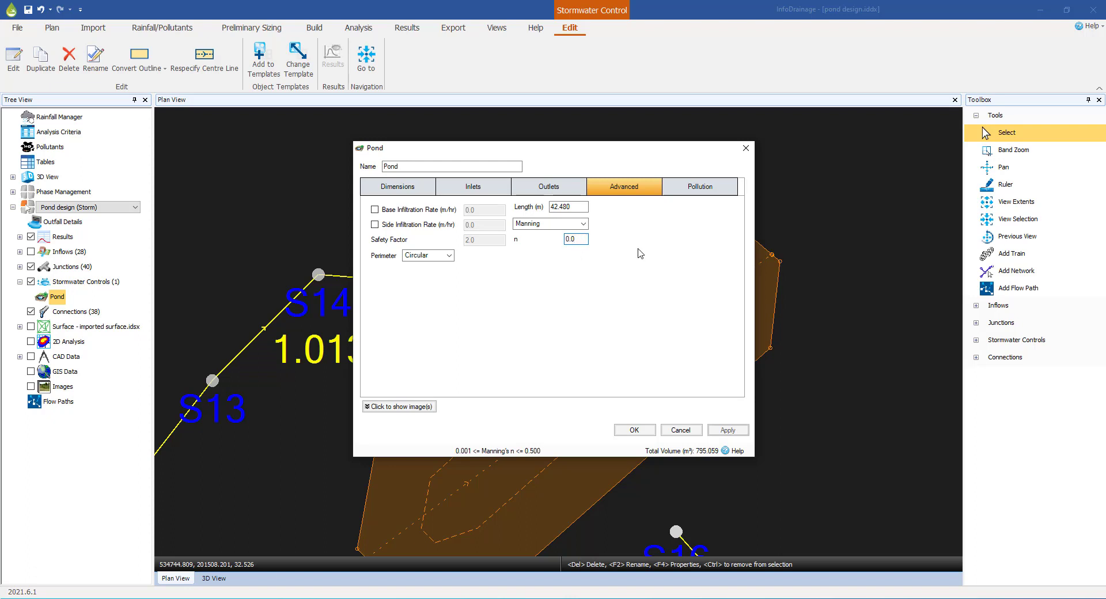
{"action": "key", "text": "Tab"}
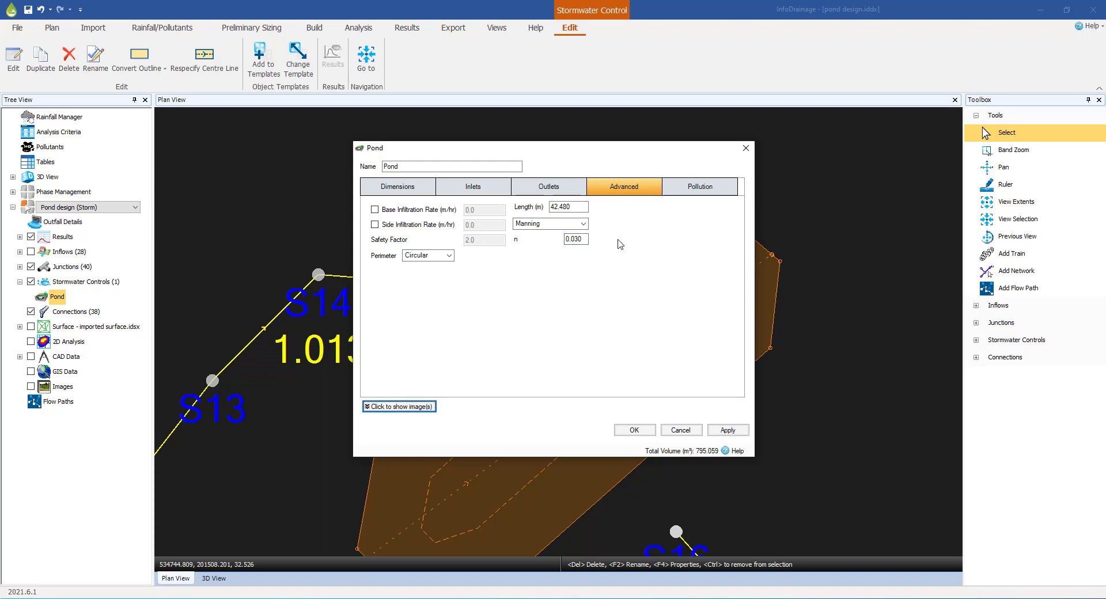
{"action": "left_click", "coordinate": [633, 430]}
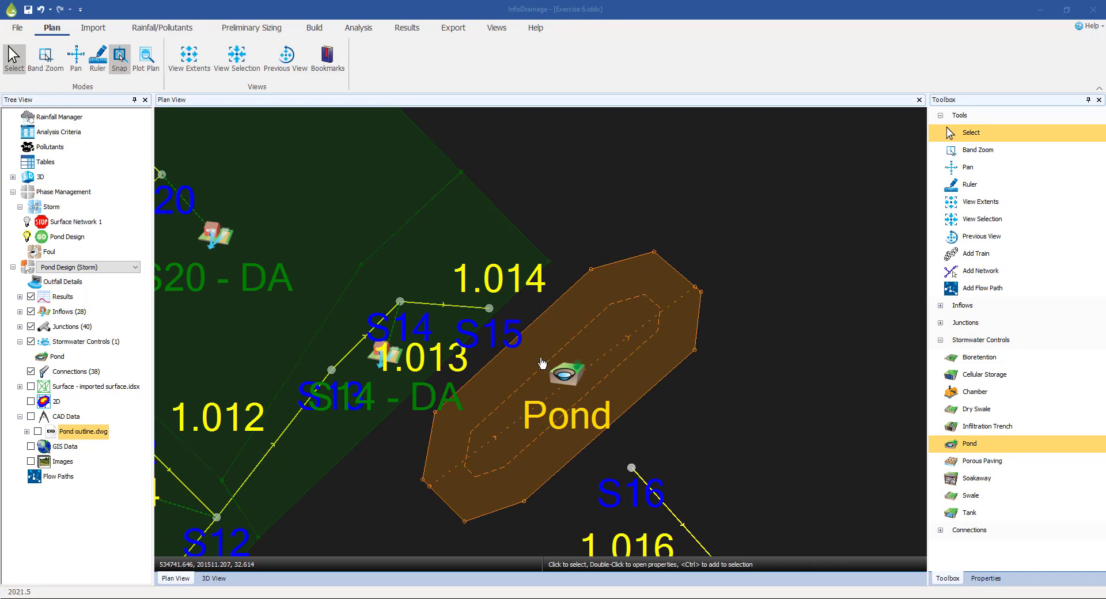
Step: Draw a No Delay connection from junction S15 to an inlet on the pond's near edge, and return to selection mode
{"action": "scroll", "coordinate": [542, 377], "scroll_direction": "up", "scroll_amount": 2}
{"action": "scroll", "coordinate": [542, 378], "scroll_direction": "up", "scroll_amount": 1}
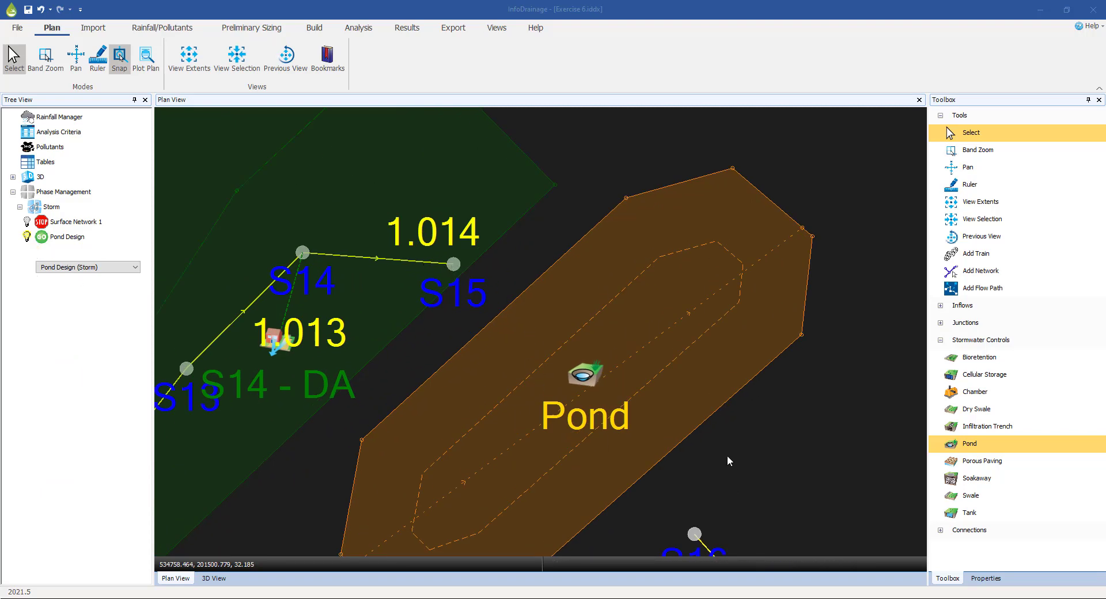
{"action": "middle_click_drag", "start_coordinate": [724, 502], "coordinate": [621, 355]}
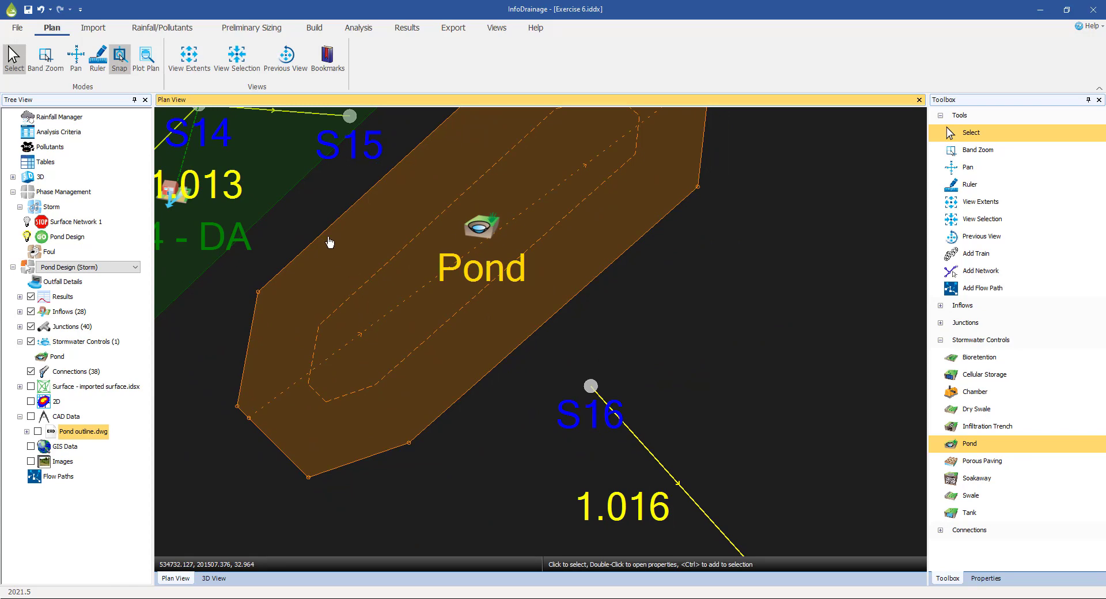
{"action": "left_click", "coordinate": [941, 341]}
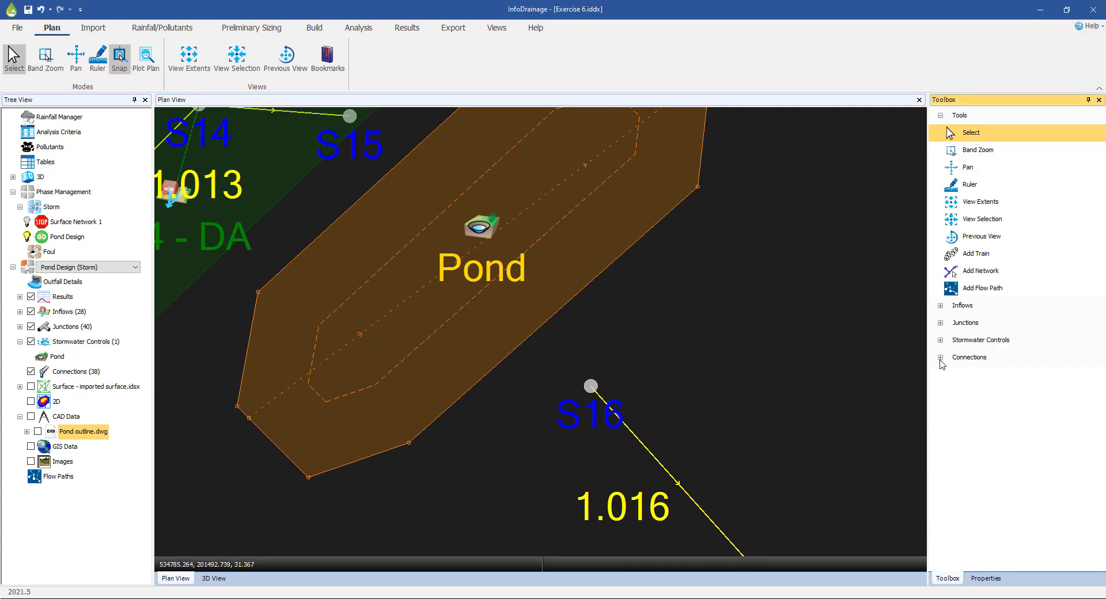
{"action": "left_click", "coordinate": [941, 357]}
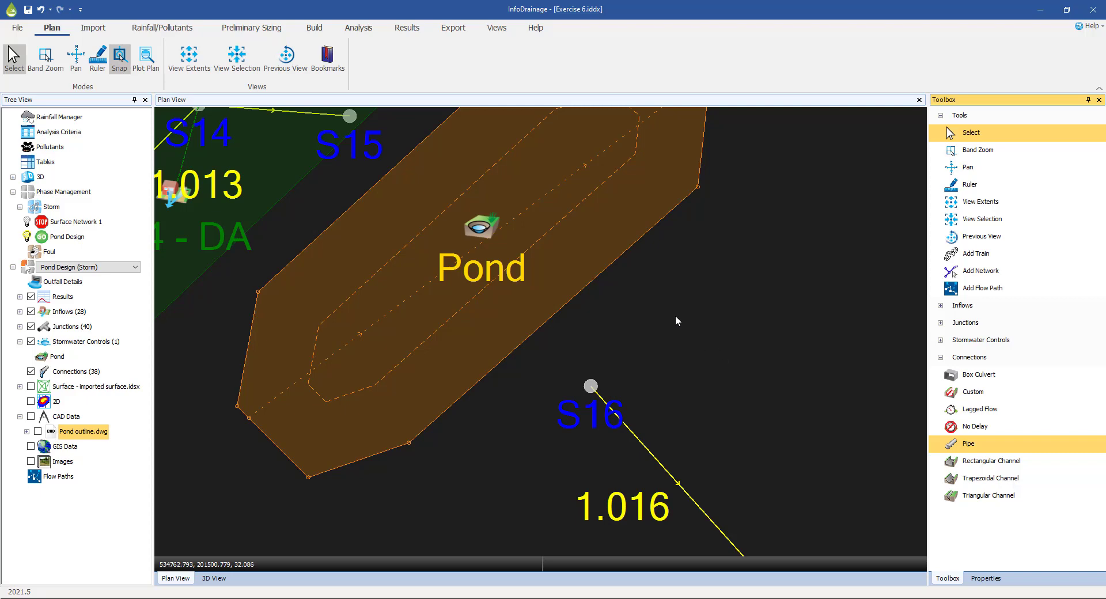
{"action": "middle_click_drag", "start_coordinate": [666, 302], "coordinate": [719, 375]}
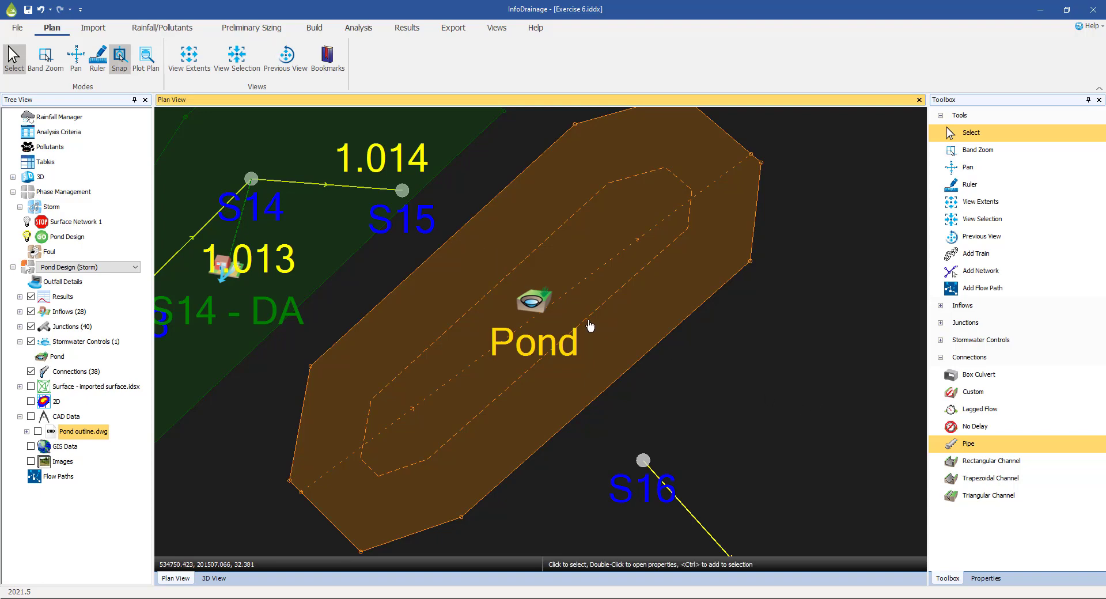
{"action": "left_click", "coordinate": [951, 427]}
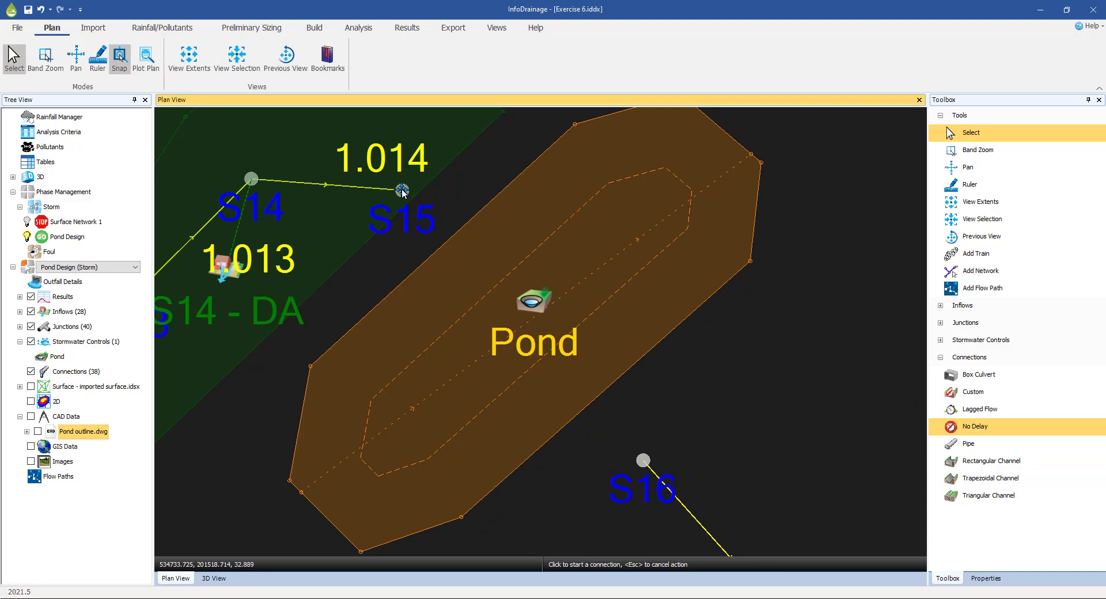
{"action": "left_click", "coordinate": [402, 191]}
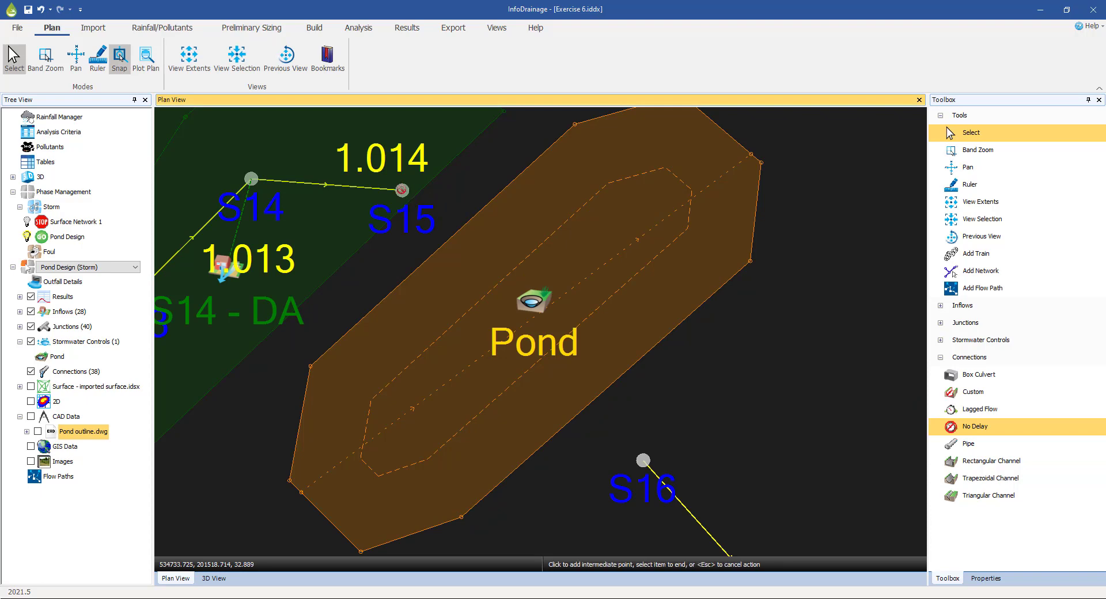
{"action": "left_click", "coordinate": [495, 223]}
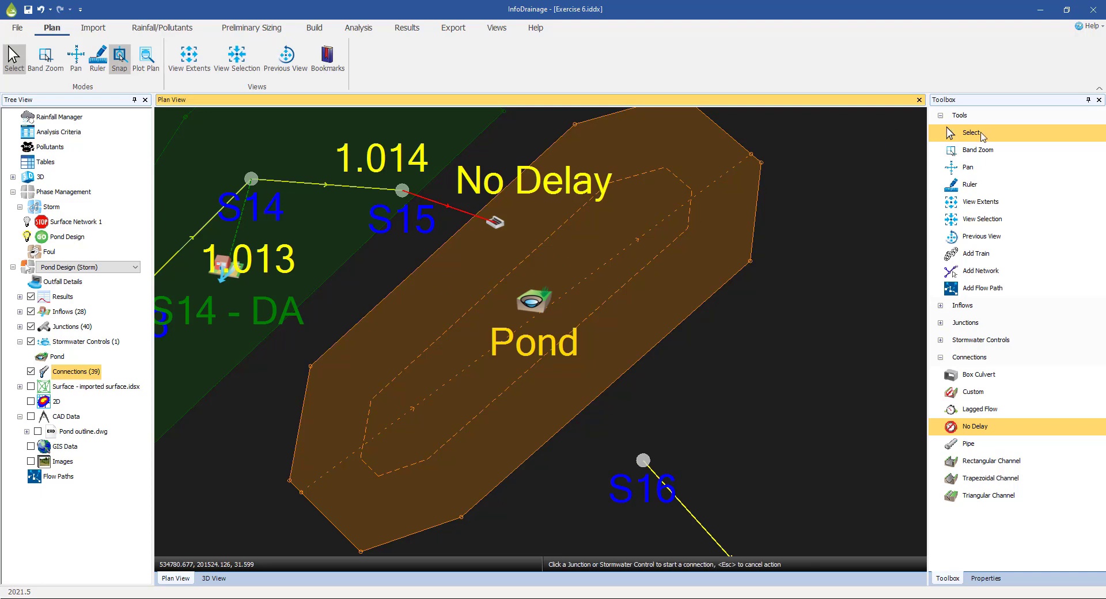
{"action": "left_click", "coordinate": [972, 134]}
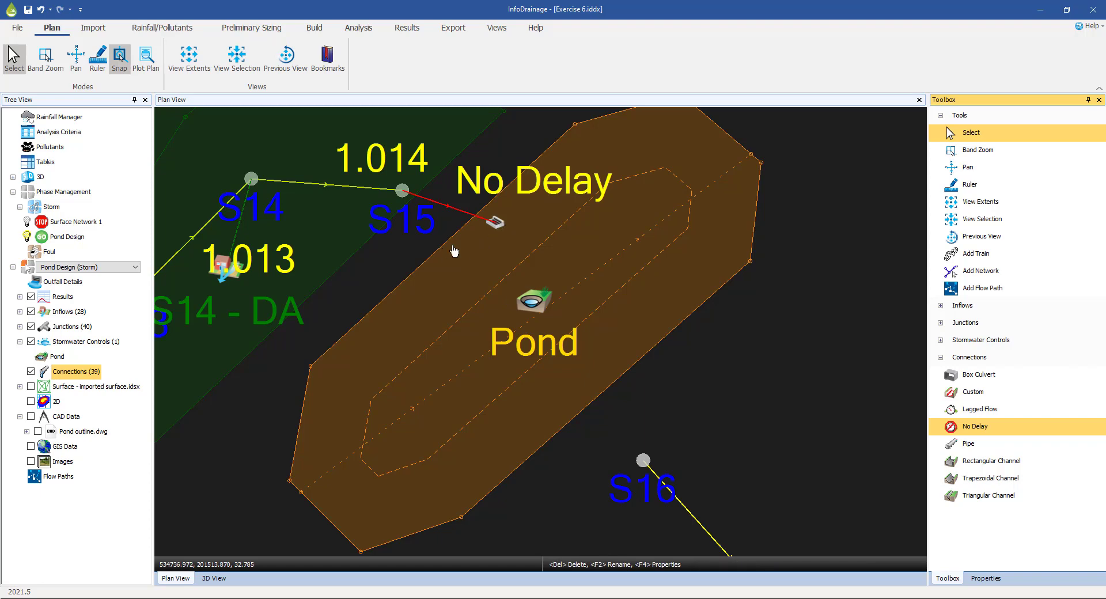
Step: Set the orifice diameter of junction S15's outlet to 0.6 m and accept the junction's properties
{"action": "double_click", "coordinate": [403, 196]}
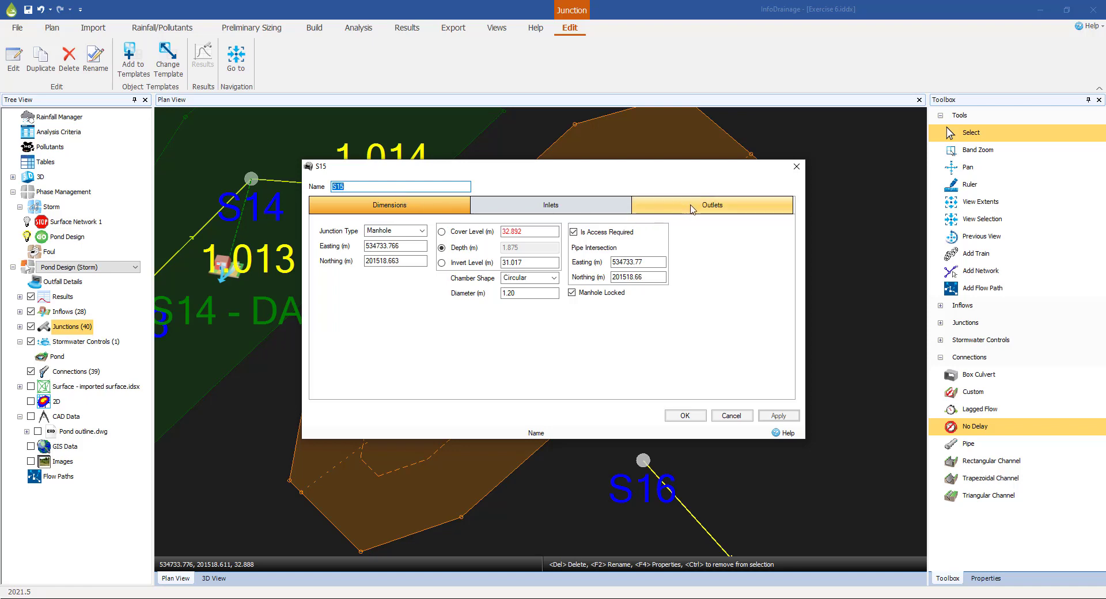
{"action": "left_click", "coordinate": [692, 210]}
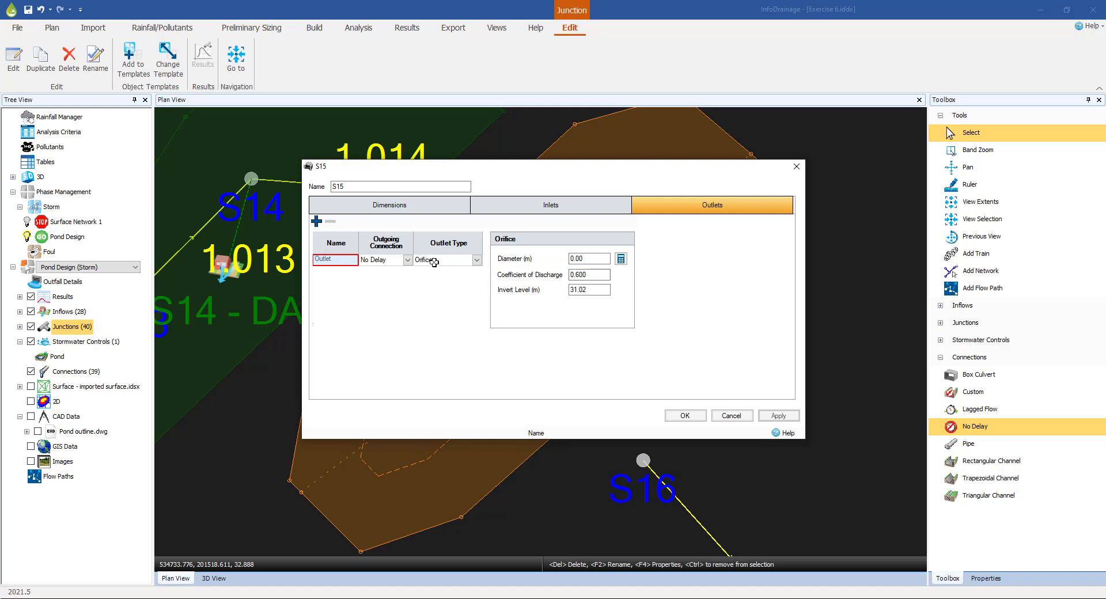
{"action": "left_click", "coordinate": [591, 258]}
{"action": "left_click", "coordinate": [592, 258]}
{"action": "left_click", "coordinate": [598, 260]}
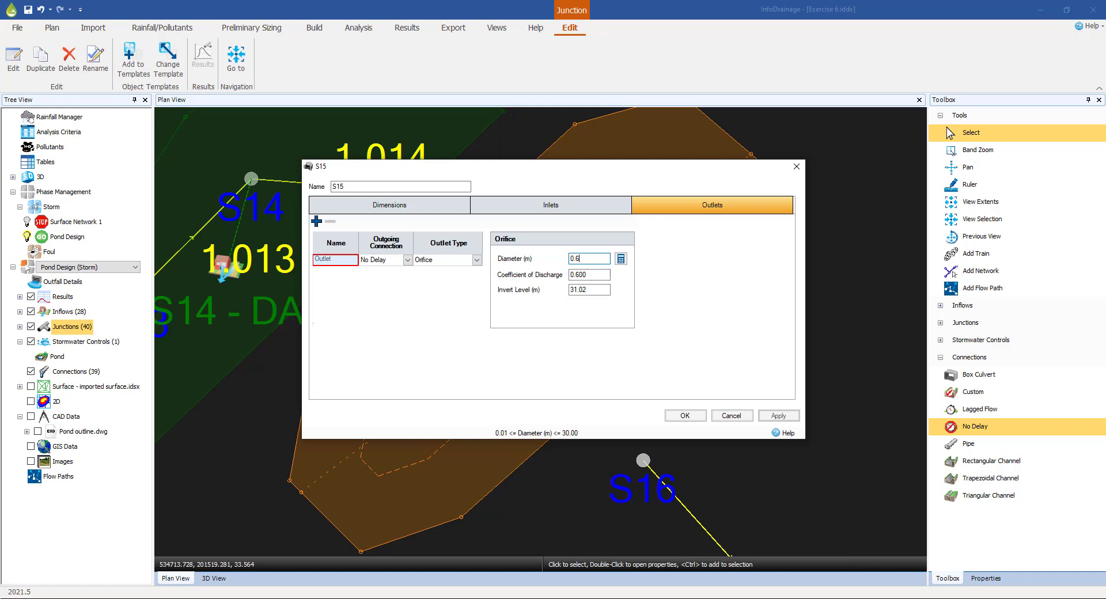
{"action": "left_click", "coordinate": [683, 416]}
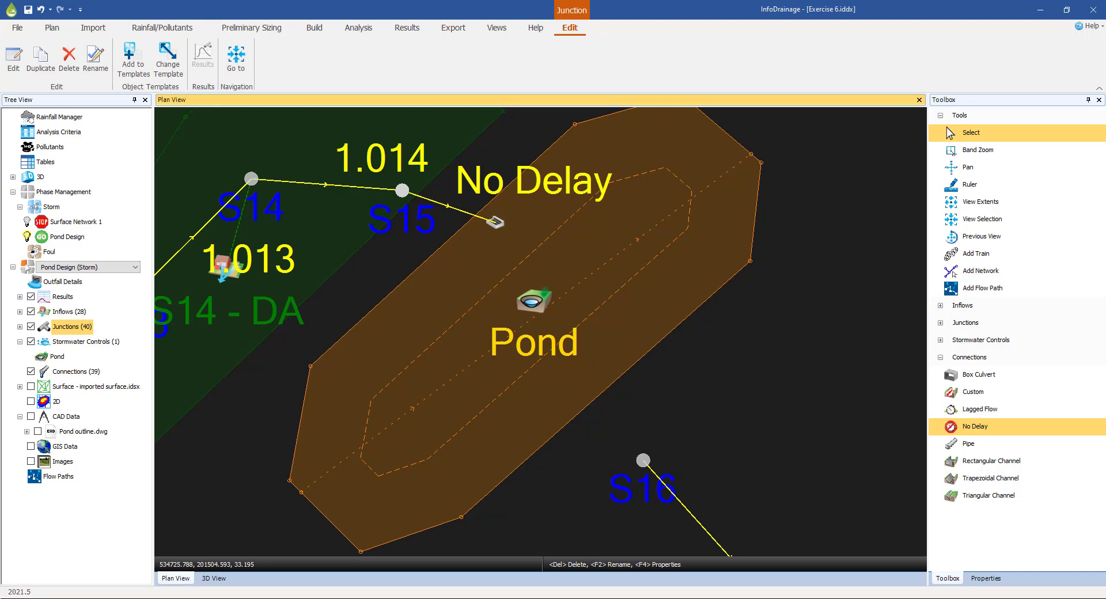
Step: Review the pond's inlet settings and its incoming connection, and close the properties
{"action": "left_click", "coordinate": [535, 305]}
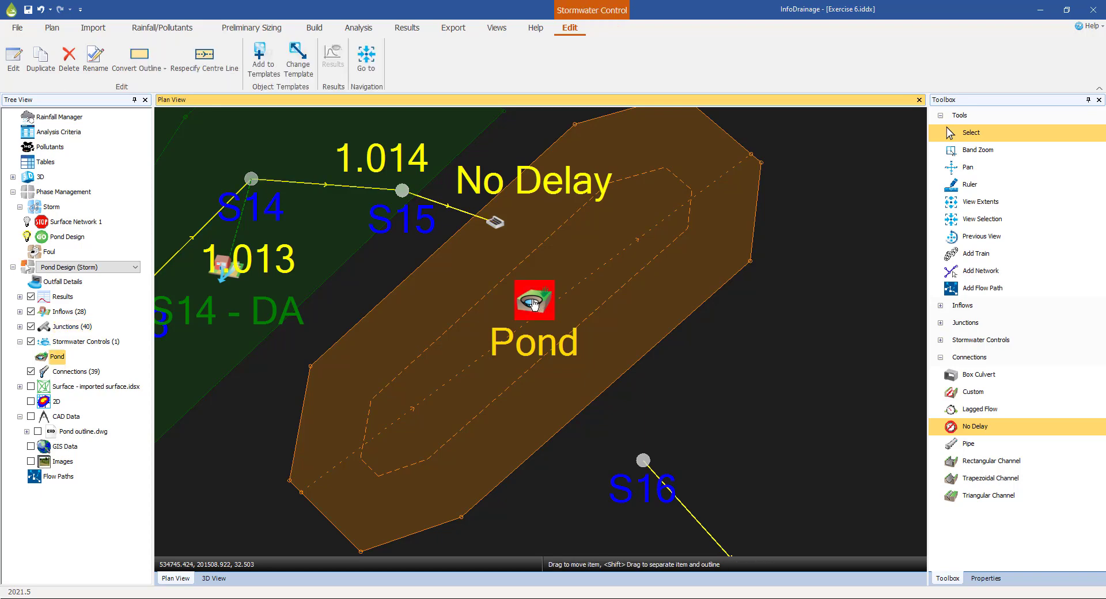
{"action": "double_click", "coordinate": [534, 305]}
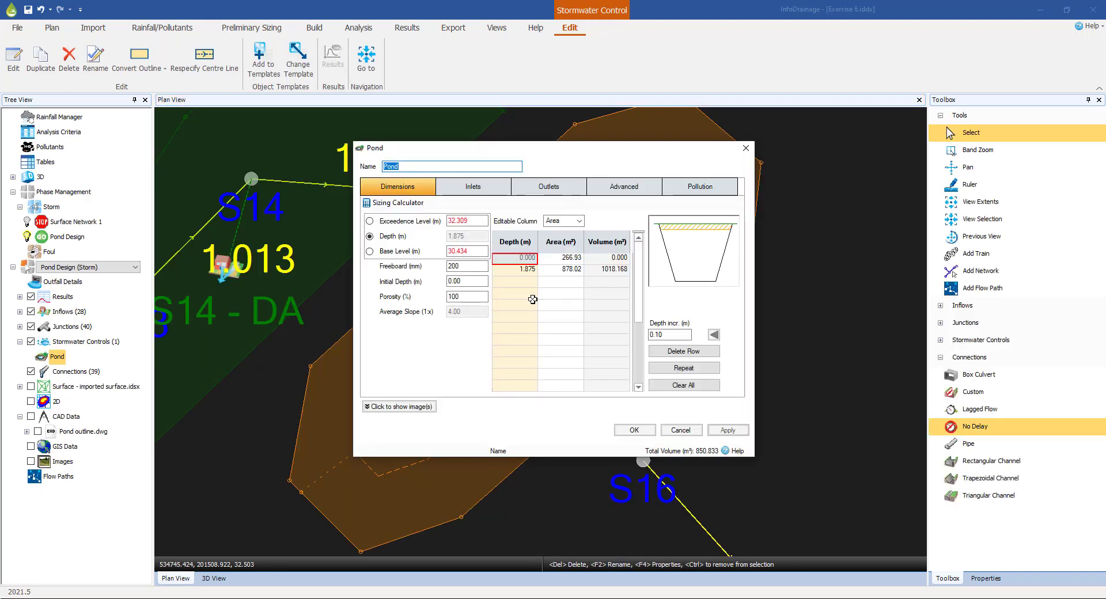
{"action": "left_click", "coordinate": [478, 189]}
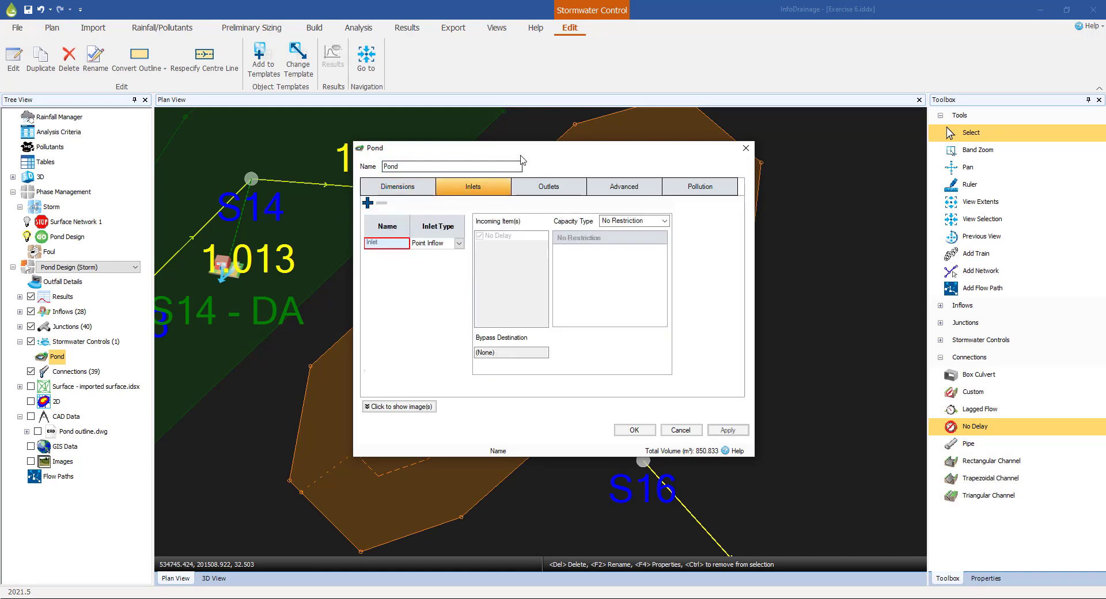
{"action": "left_click_drag", "start_coordinate": [403, 147], "coordinate": [626, 176]}
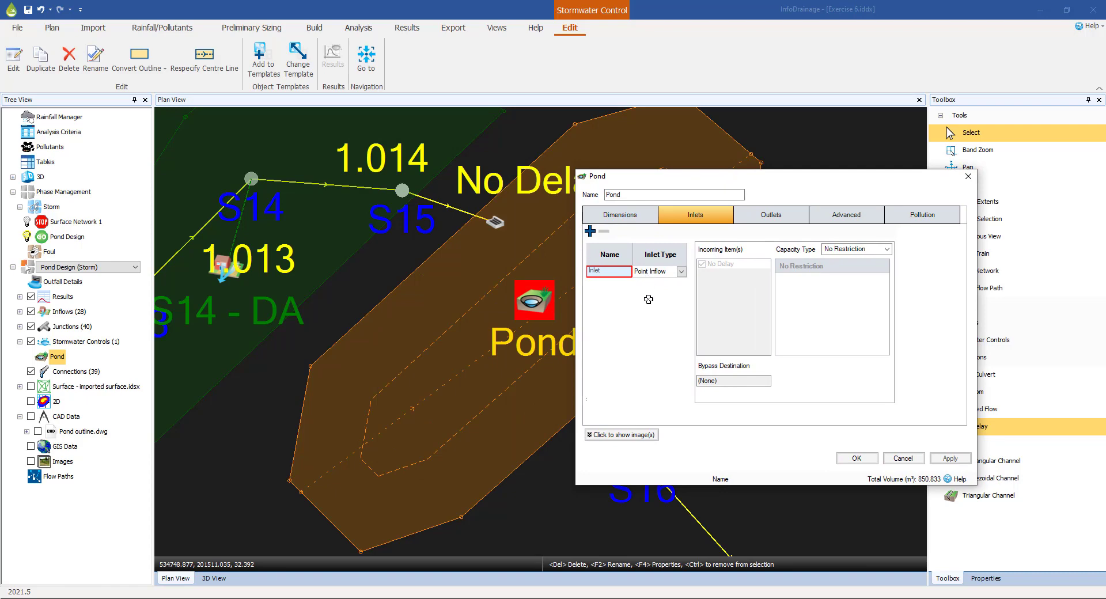
{"action": "left_click", "coordinate": [855, 459]}
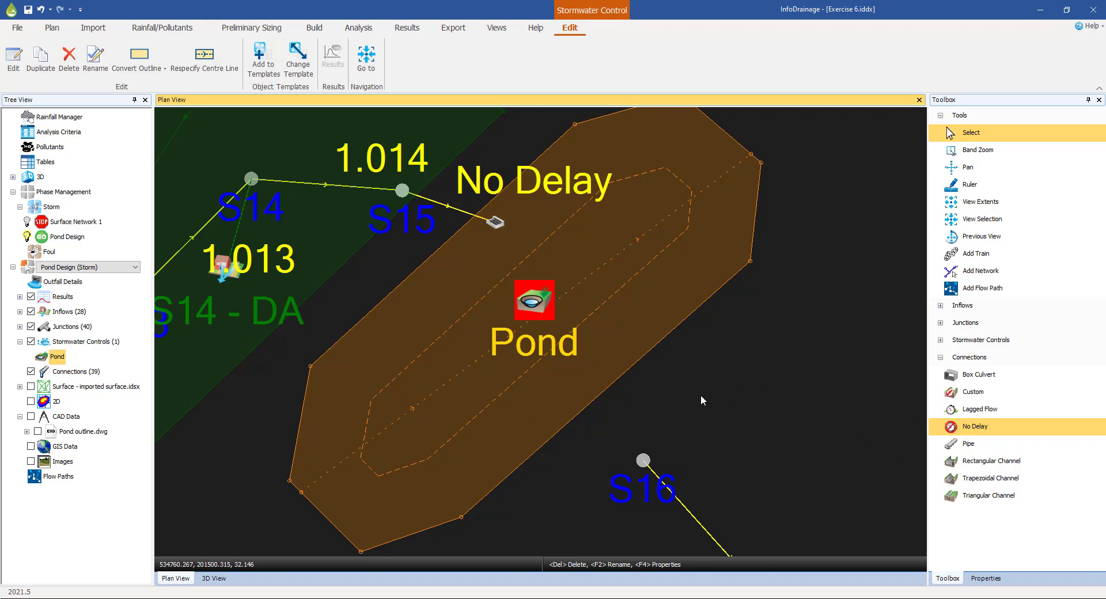
Step: Draw a No Delay connection from the pond's edge to junction S16, and return to selection mode
{"action": "left_click", "coordinate": [966, 427]}
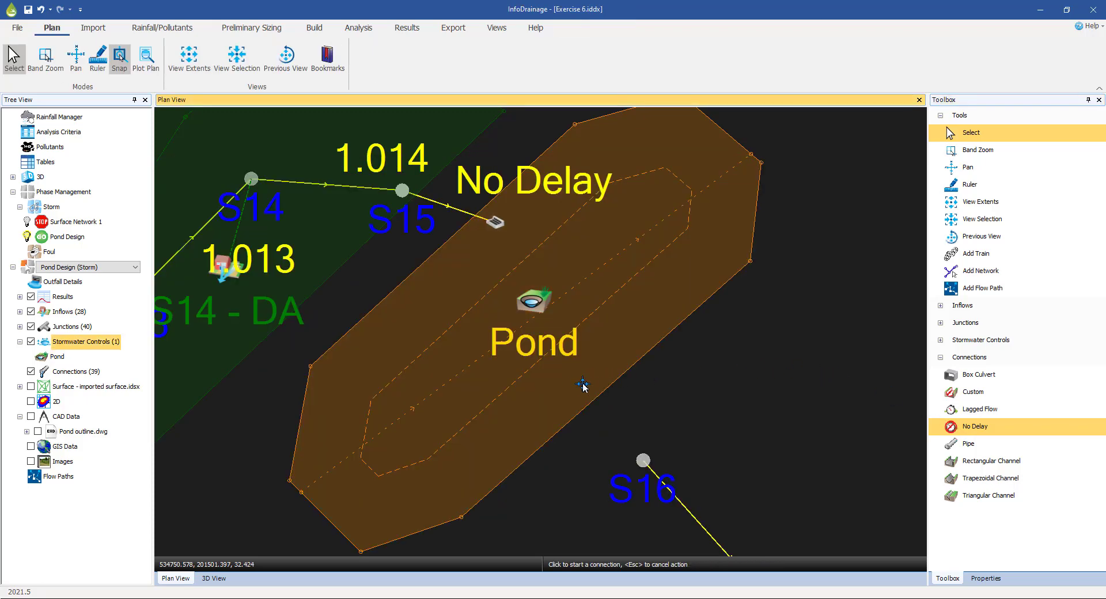
{"action": "left_click", "coordinate": [554, 394]}
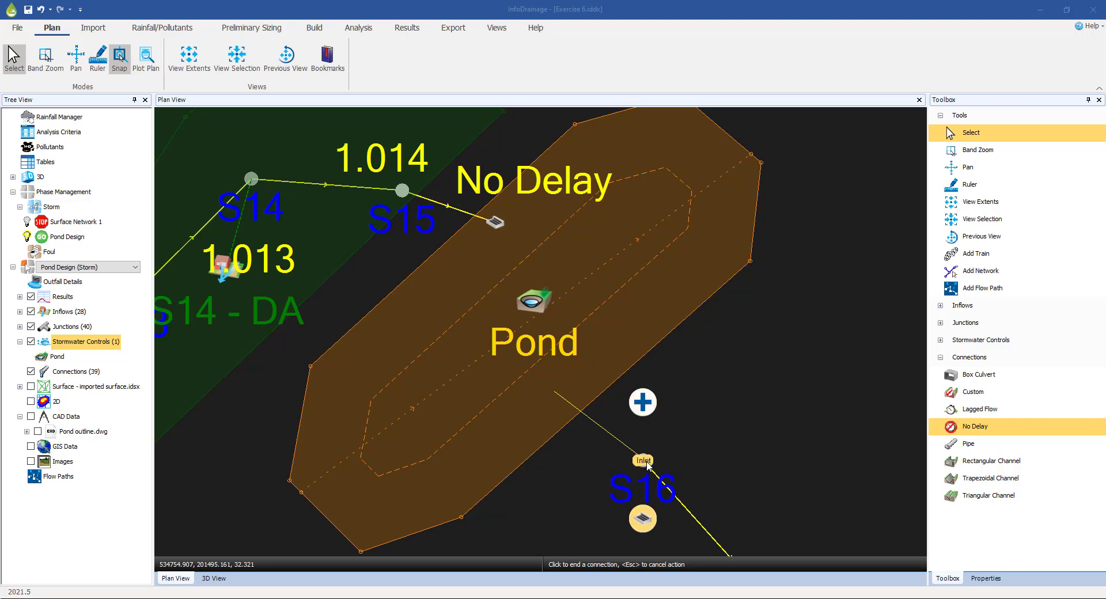
{"action": "left_click", "coordinate": [646, 464]}
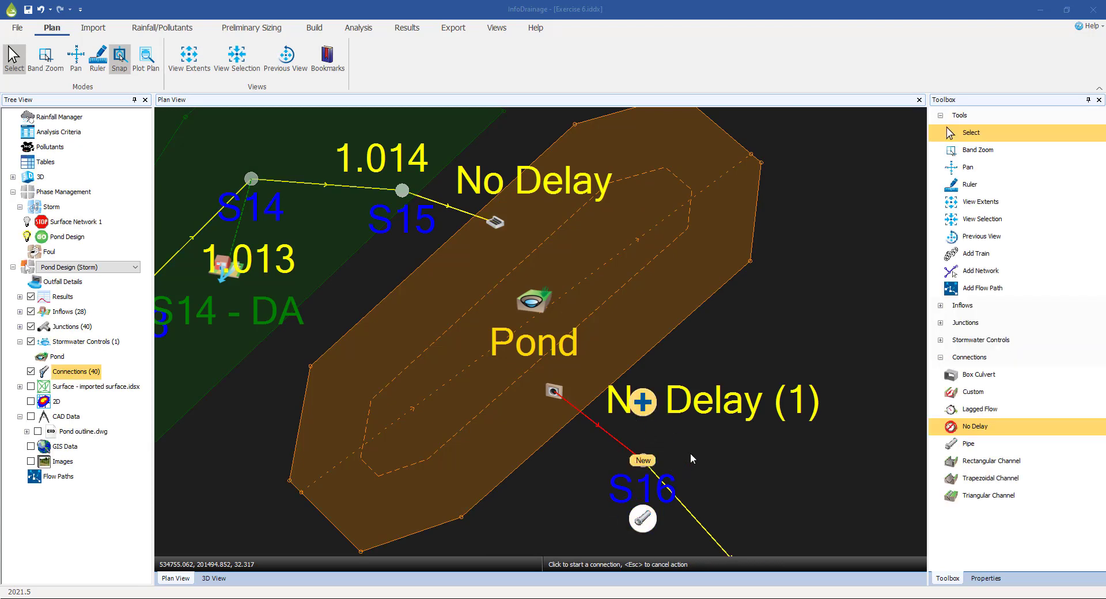
{"action": "left_click", "coordinate": [969, 133]}
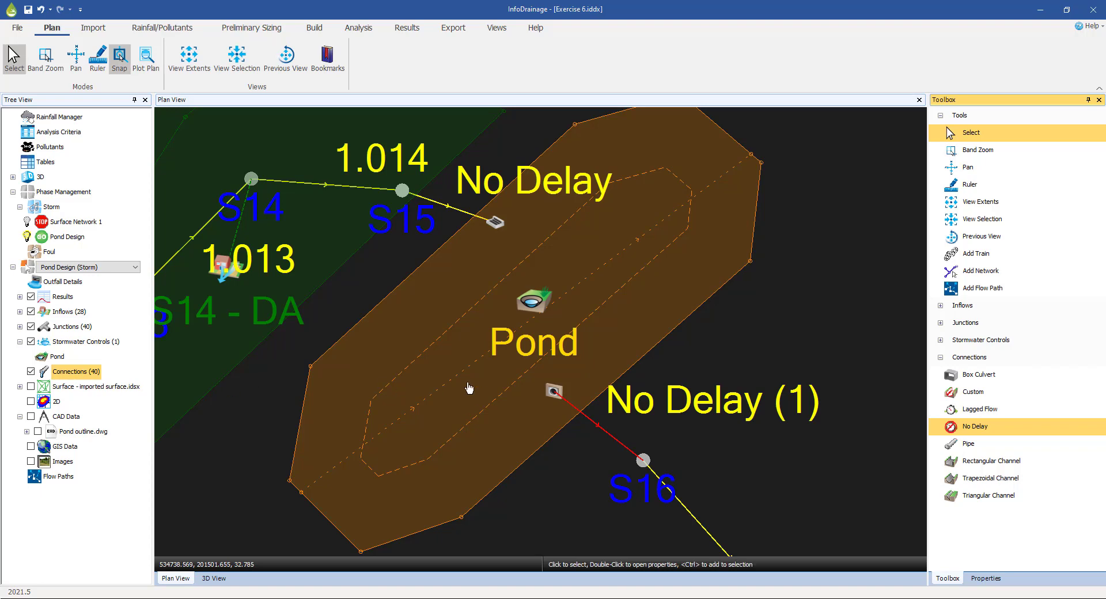
Step: Size the pond outlet's orifice with the diameter calculator for a 1.675 m design depth and 16.1 L/s design flow, and accept the pond's properties
{"action": "left_click", "coordinate": [553, 393]}
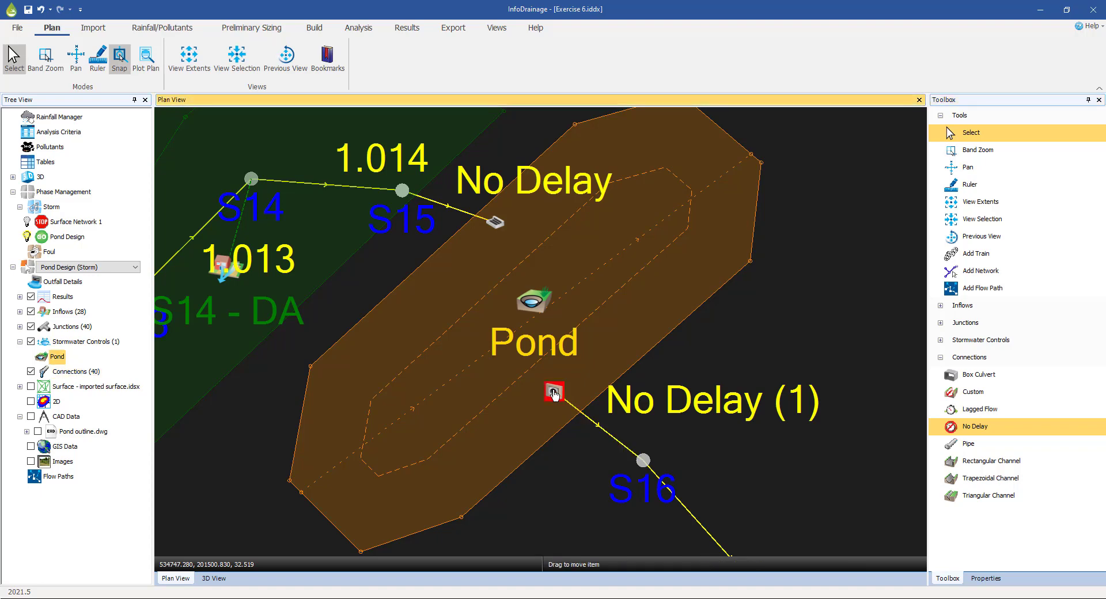
{"action": "double_click", "coordinate": [554, 392]}
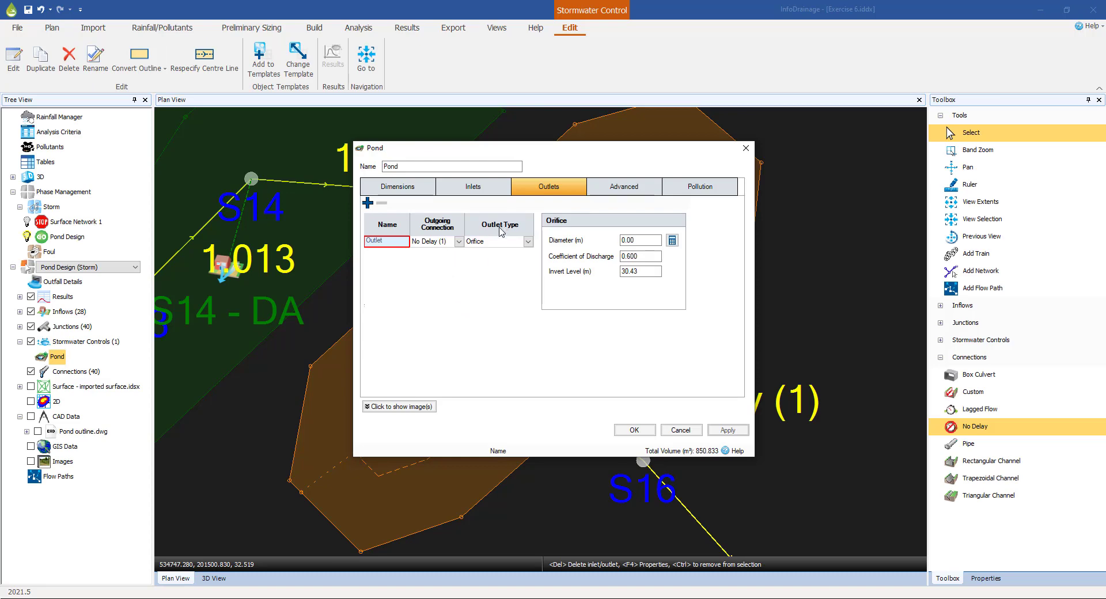
{"action": "left_click_drag", "start_coordinate": [574, 152], "coordinate": [839, 147]}
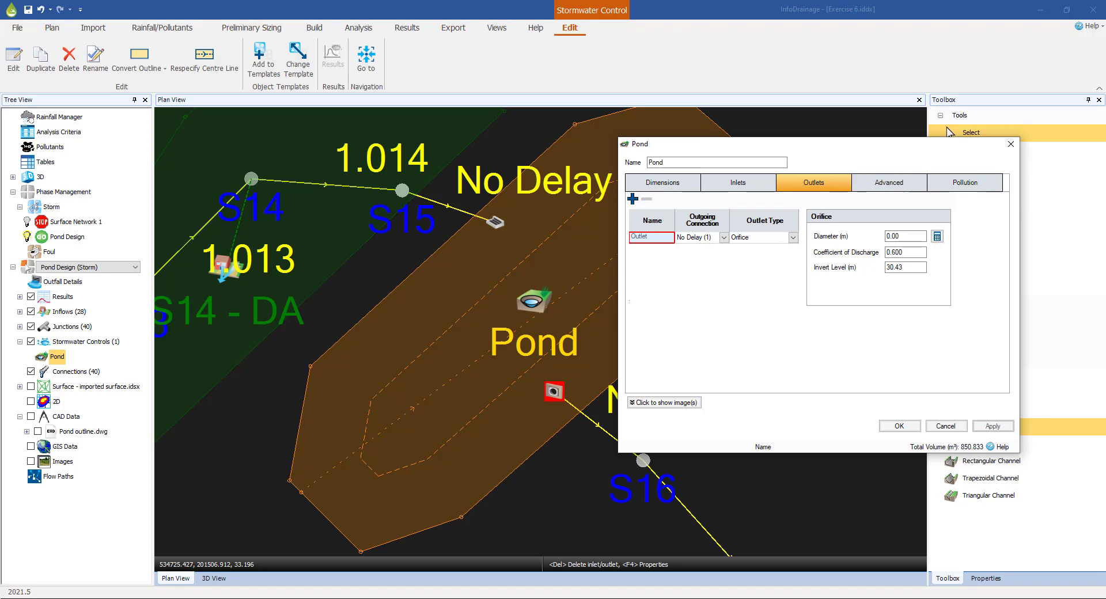
{"action": "left_click", "coordinate": [949, 131]}
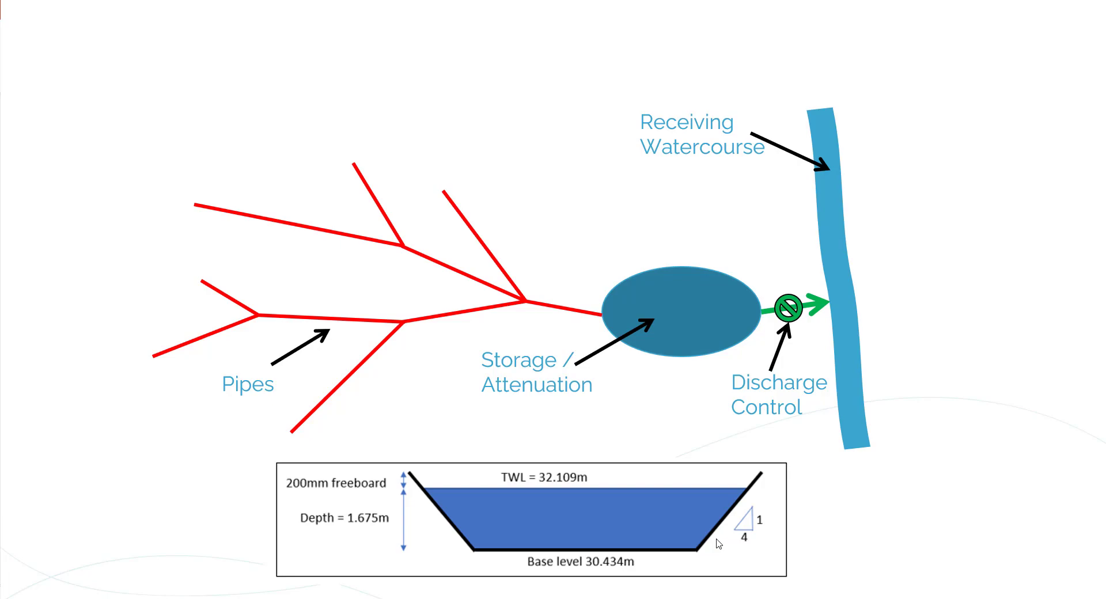
{"action": "key", "text": "alt+Tab"}
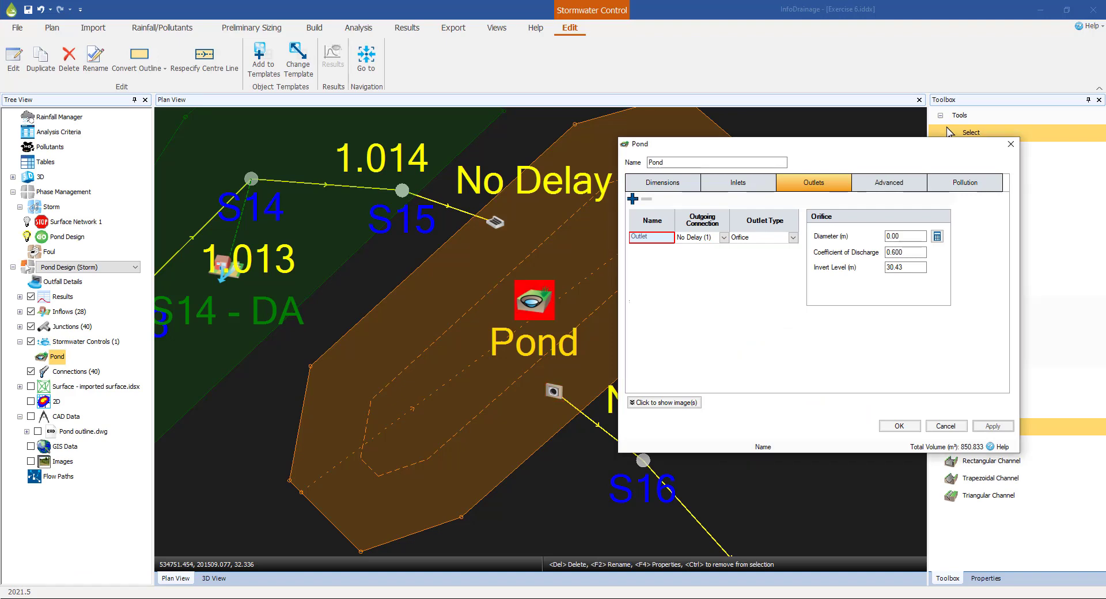
{"action": "left_click", "coordinate": [937, 236]}
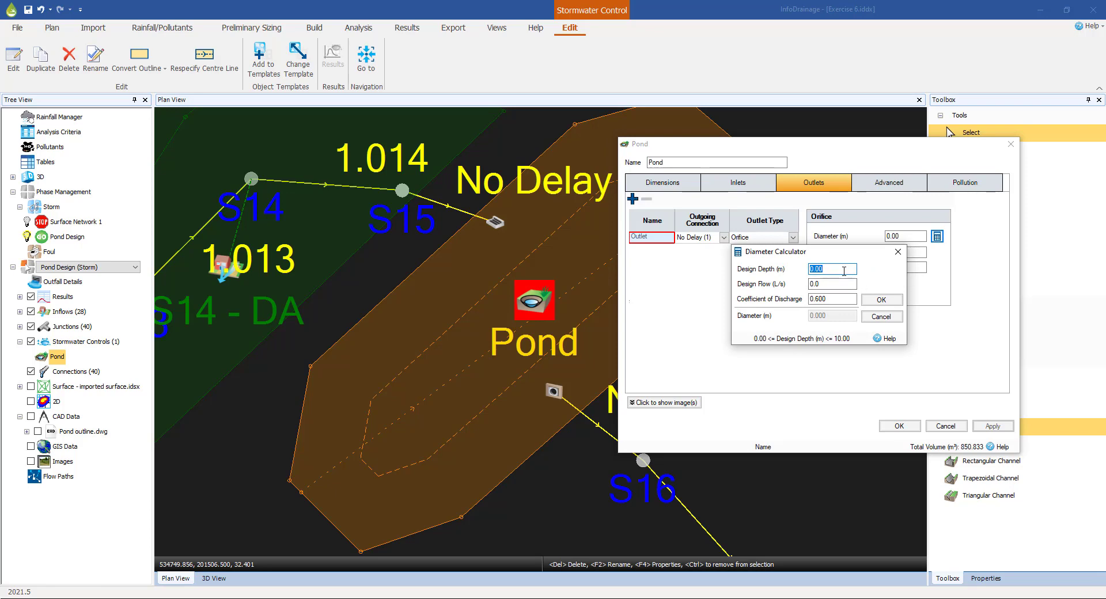
{"action": "type", "text": "1.675"}
{"action": "key", "text": "Tab"}
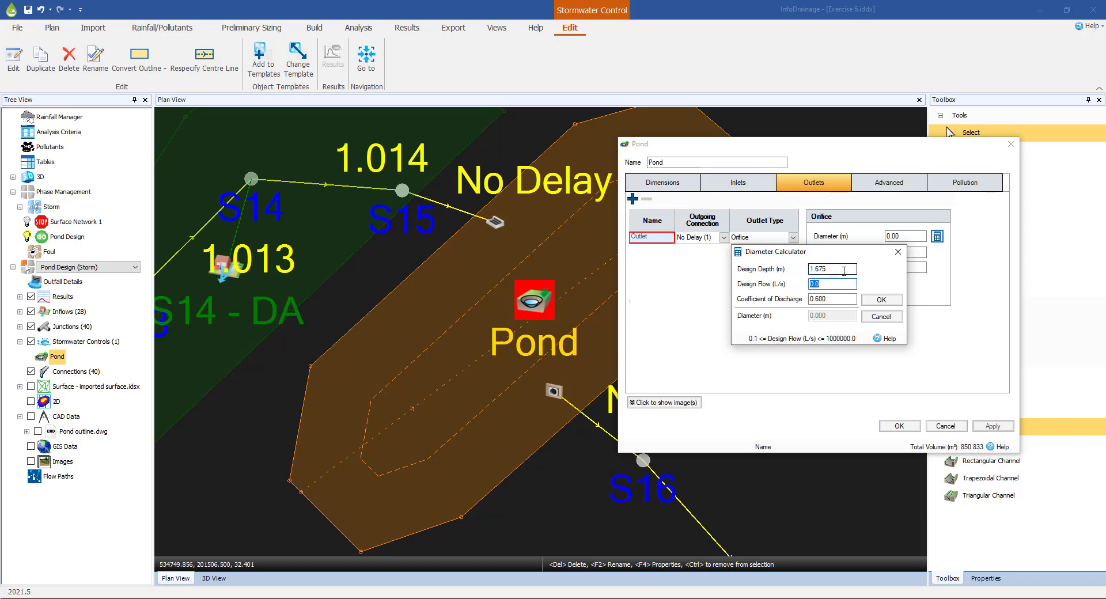
{"action": "type", "text": "16.1"}
{"action": "left_click", "coordinate": [874, 300]}
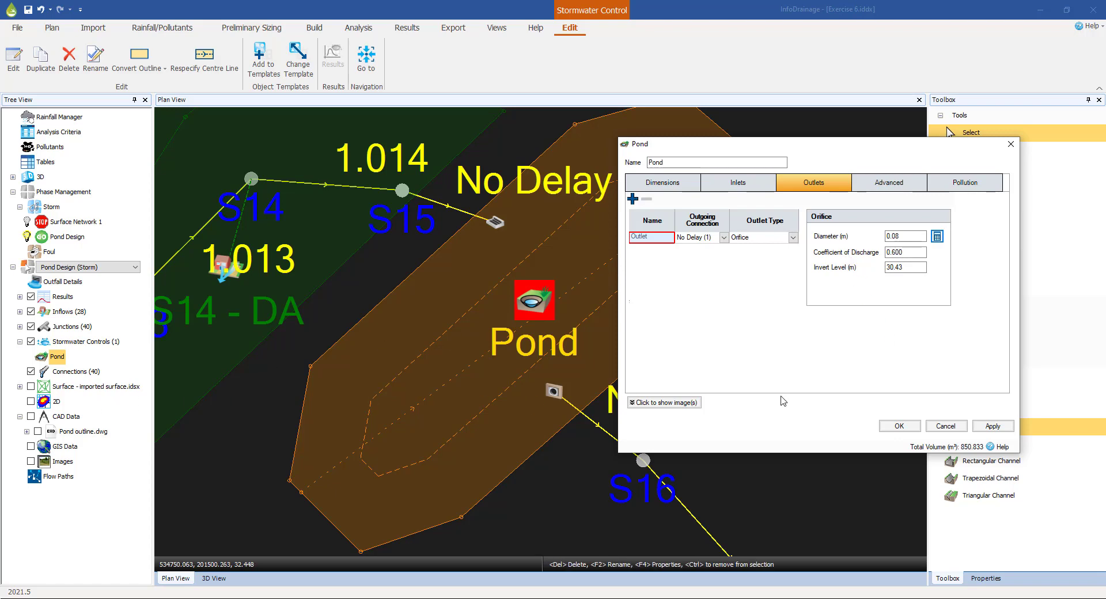
{"action": "left_click", "coordinate": [895, 426]}
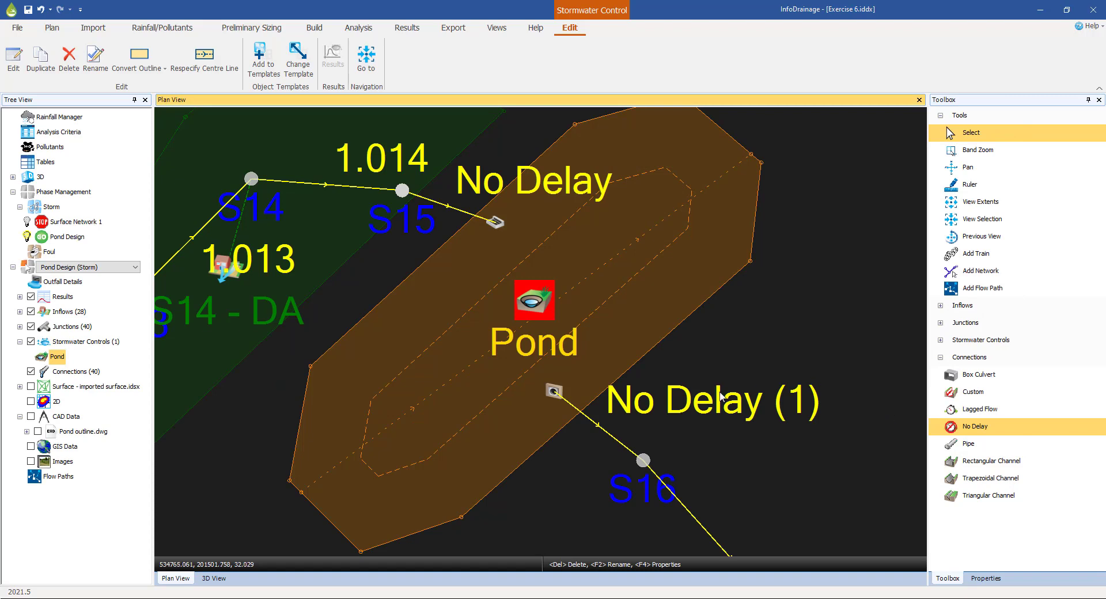
Step: Add a flow path from junction S1 at the network's upstream end through the pond to S17
{"action": "scroll", "coordinate": [424, 333], "scroll_direction": "down", "scroll_amount": 1}
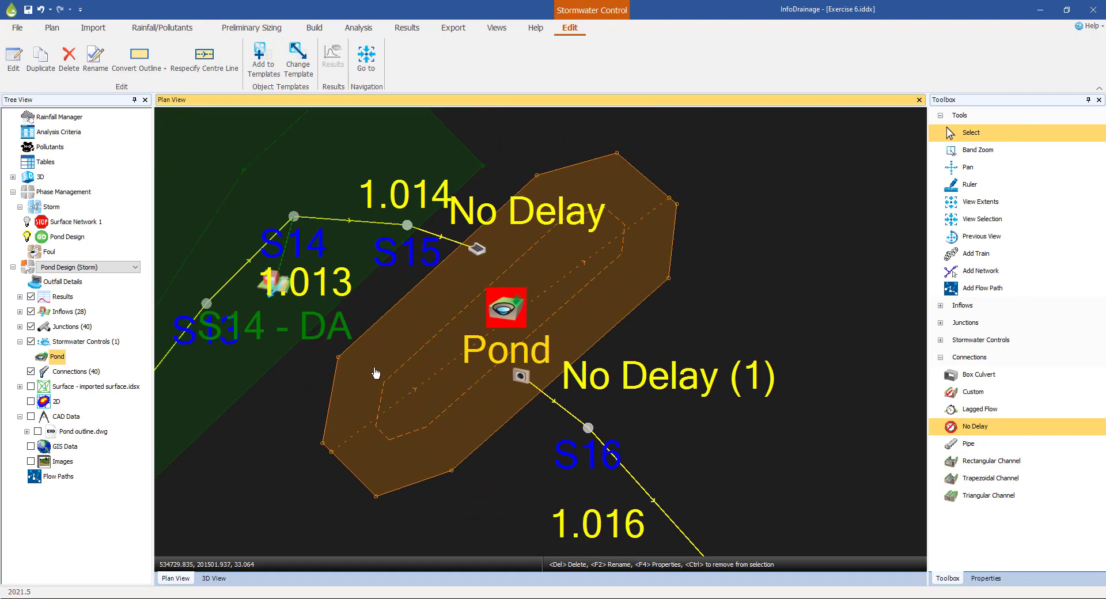
{"action": "scroll", "coordinate": [375, 373], "scroll_direction": "down", "scroll_amount": 5}
{"action": "middle_click_drag", "start_coordinate": [340, 458], "coordinate": [613, 327]}
{"action": "scroll", "coordinate": [512, 397], "scroll_direction": "down", "scroll_amount": 4}
{"action": "scroll", "coordinate": [606, 340], "scroll_direction": "down", "scroll_amount": 1}
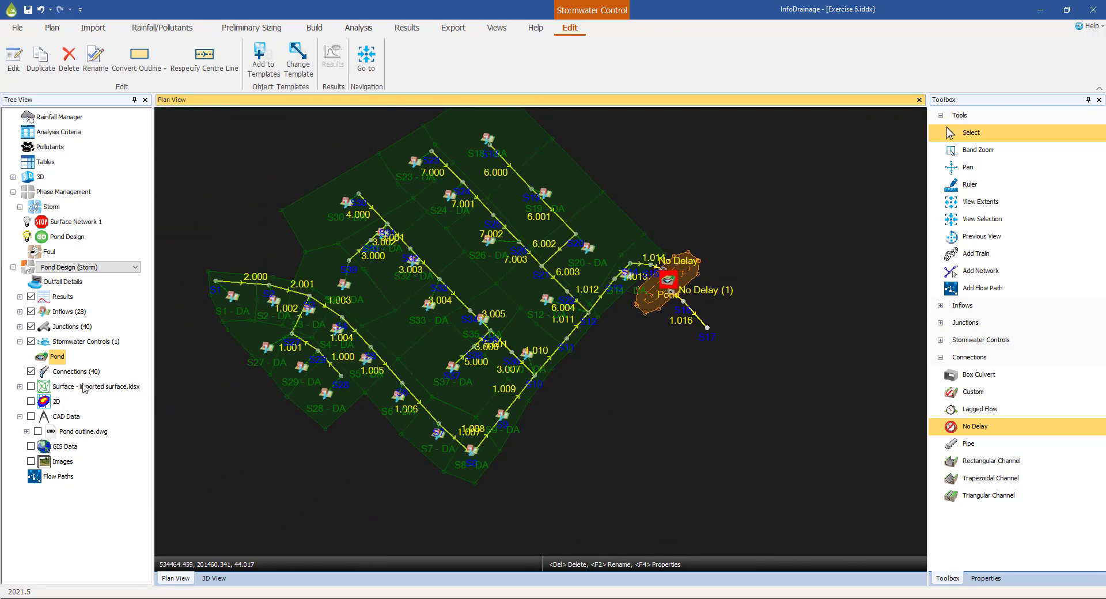
{"action": "right_click", "coordinate": [36, 479]}
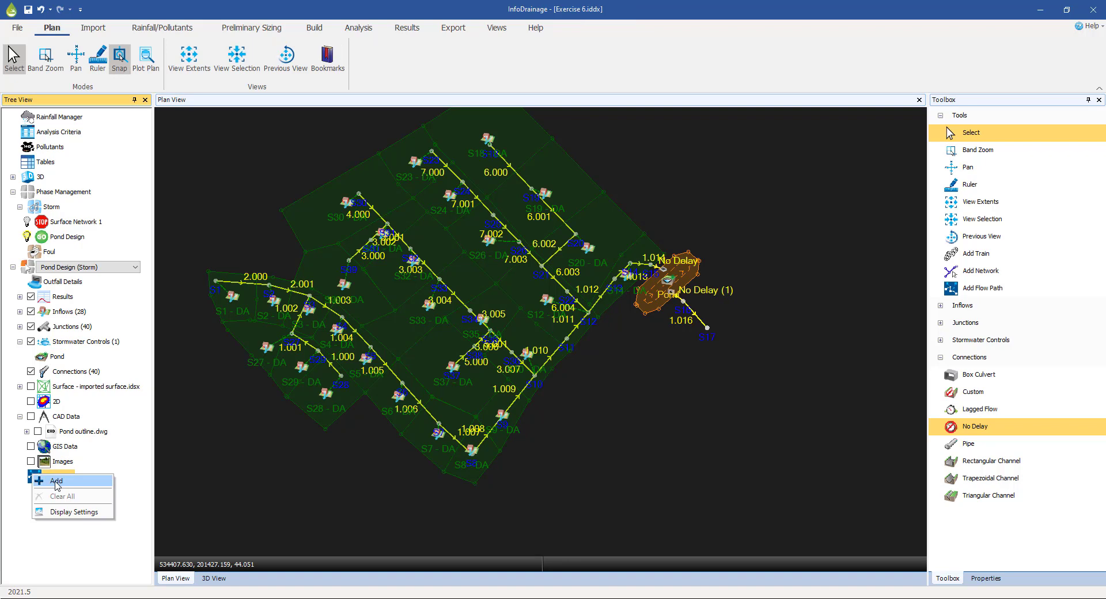
{"action": "left_click", "coordinate": [56, 481]}
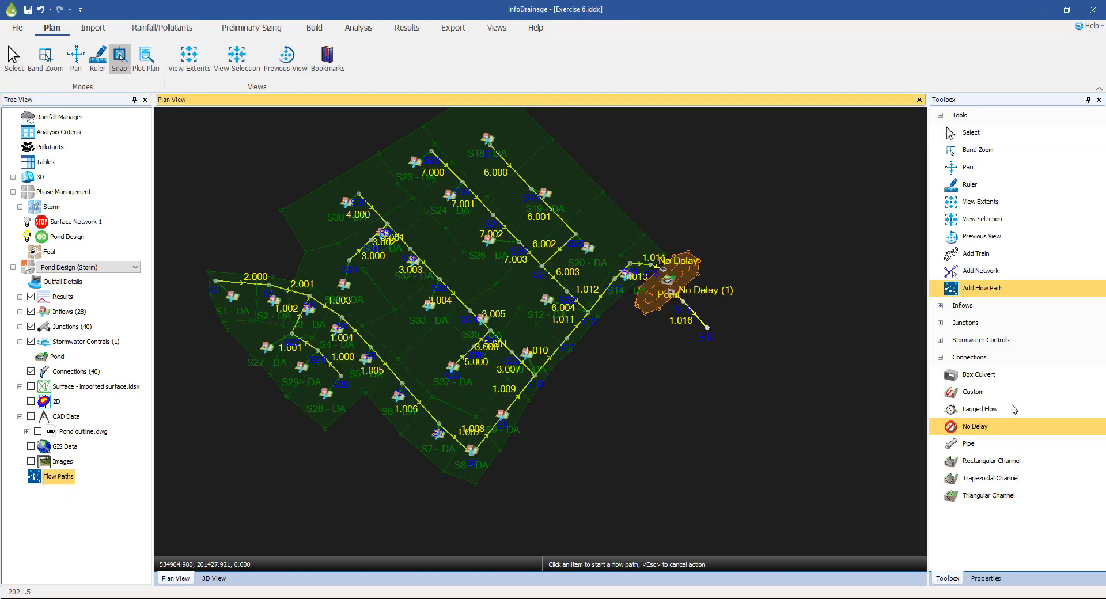
{"action": "right_click", "coordinate": [56, 476]}
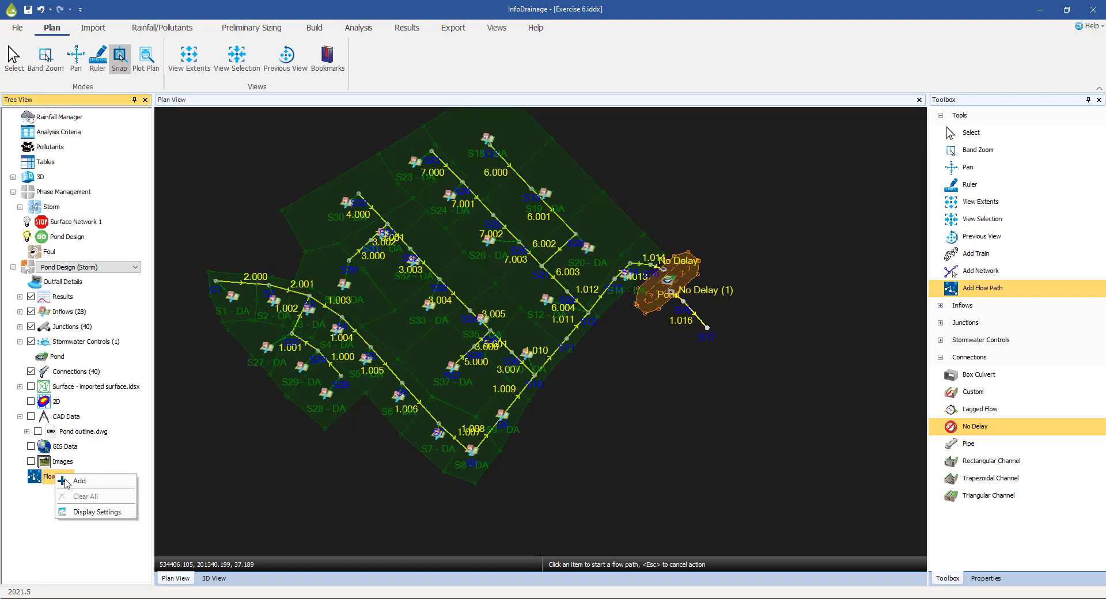
{"action": "left_click", "coordinate": [79, 485]}
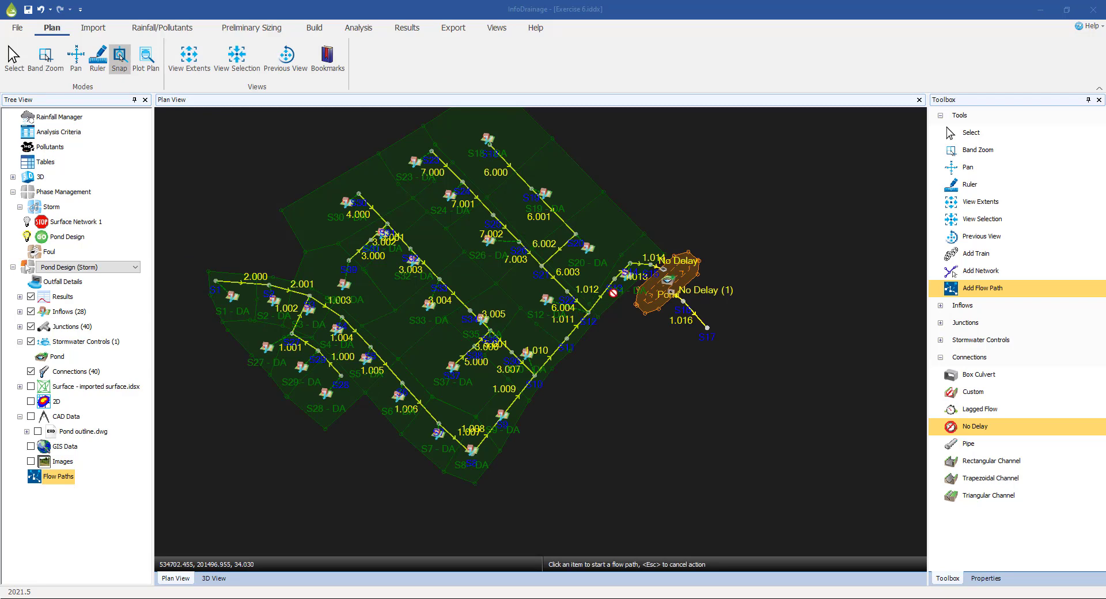
{"action": "left_click", "coordinate": [217, 284]}
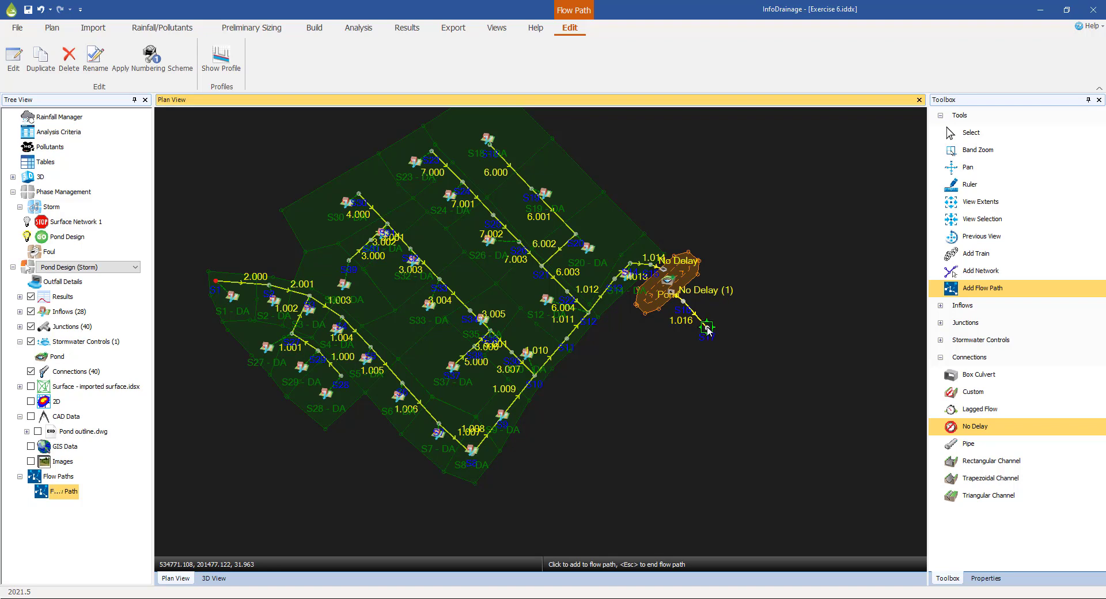
{"action": "left_click", "coordinate": [708, 330]}
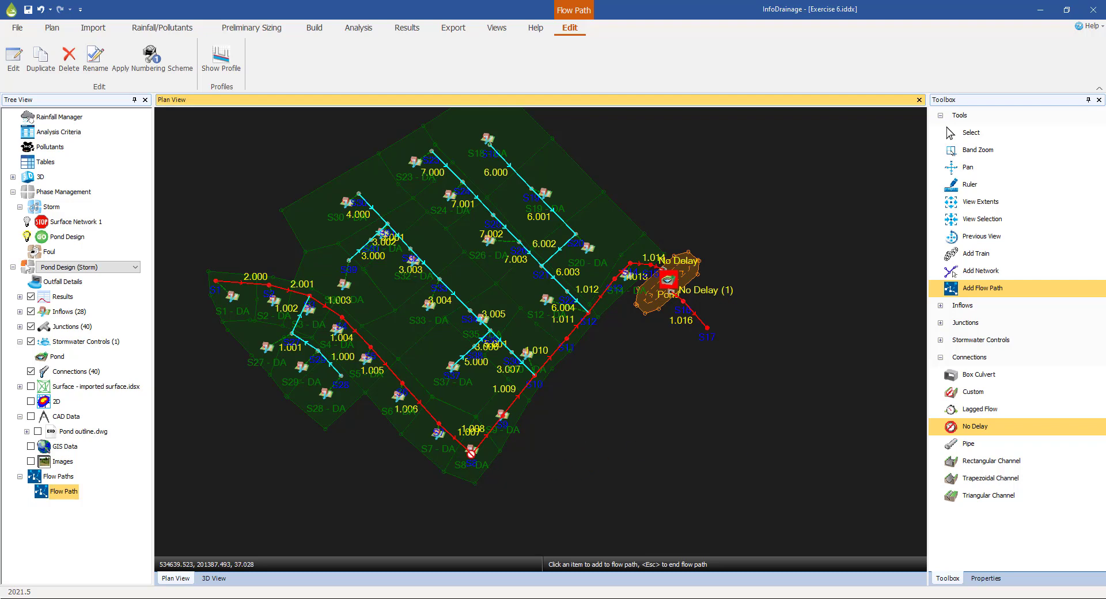
Step: Examine the flow path's profile around the pond between S15 and S16, close it and return to selection mode
{"action": "right_click", "coordinate": [60, 493]}
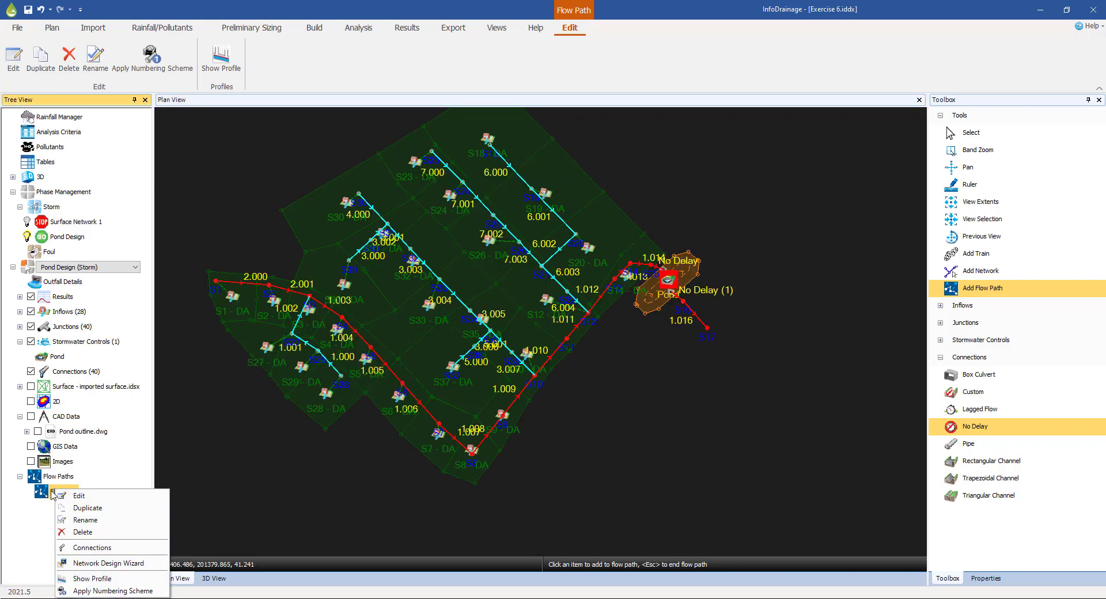
{"action": "left_click", "coordinate": [92, 578]}
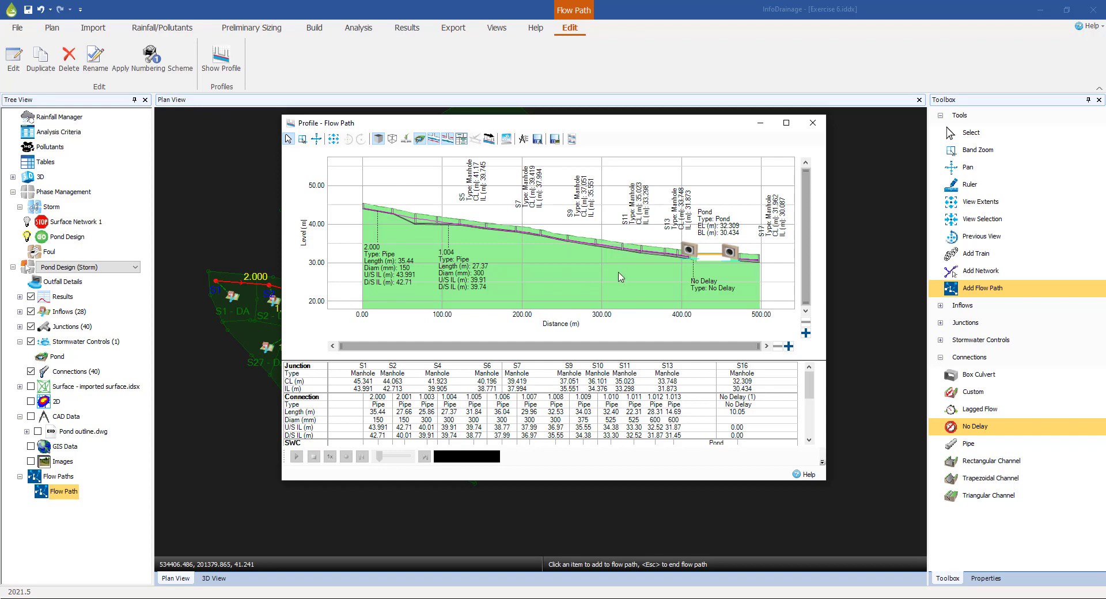
{"action": "scroll", "coordinate": [720, 282], "scroll_direction": "up", "scroll_amount": 4}
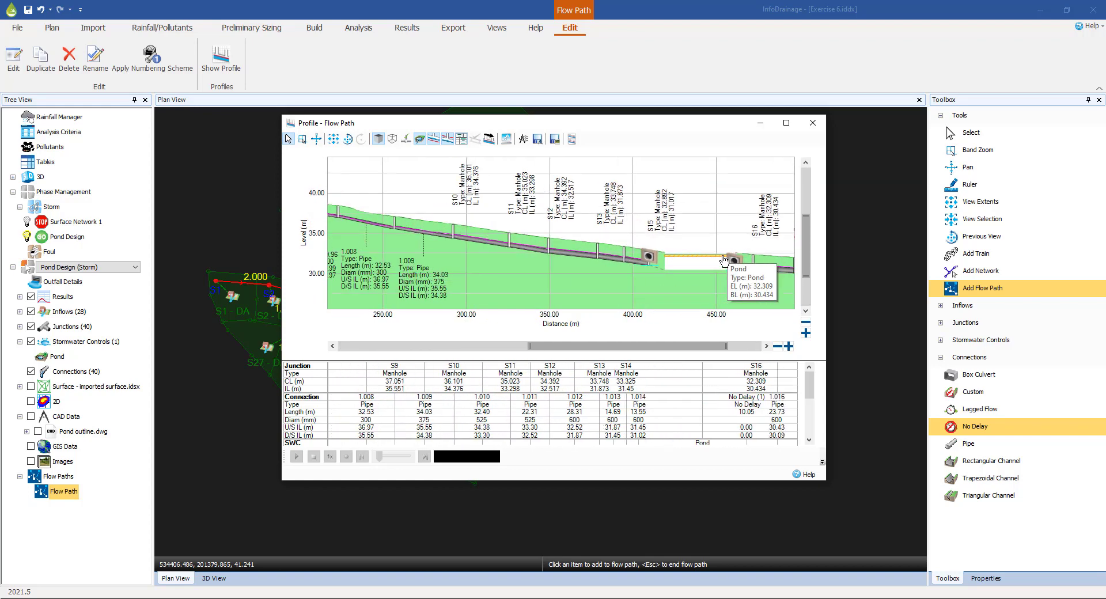
{"action": "scroll", "coordinate": [699, 266], "scroll_direction": "up", "scroll_amount": 2}
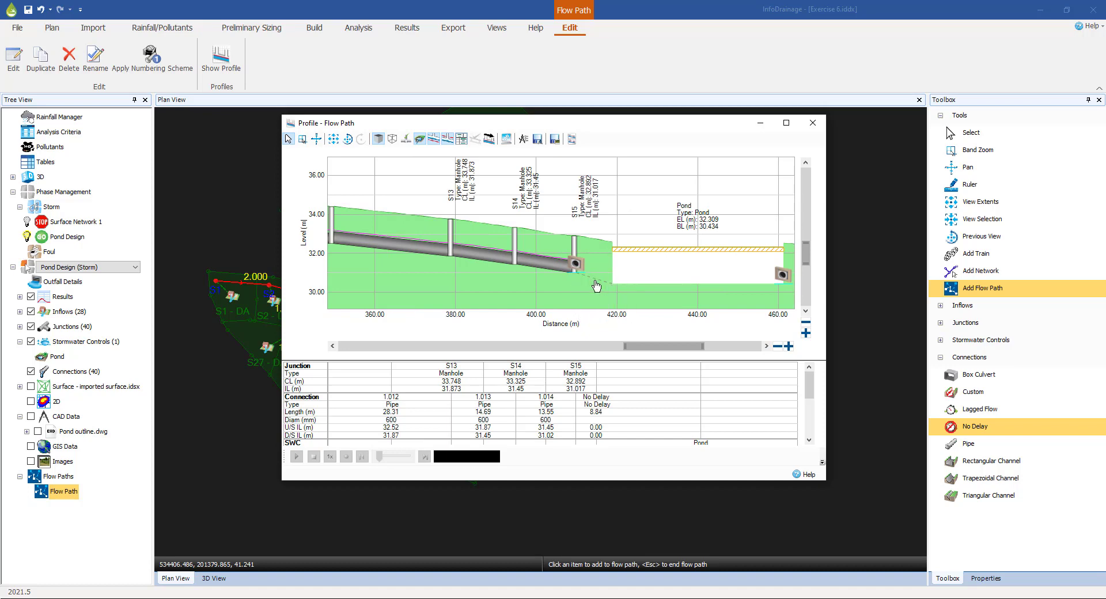
{"action": "middle_click_drag", "start_coordinate": [717, 264], "coordinate": [593, 254]}
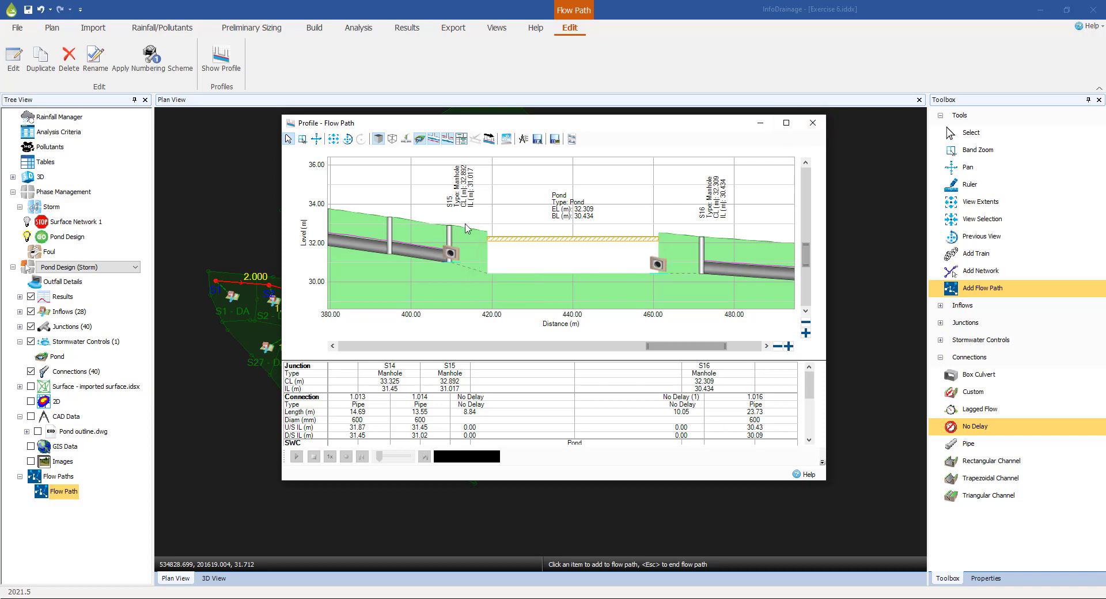
{"action": "left_click", "coordinate": [812, 123]}
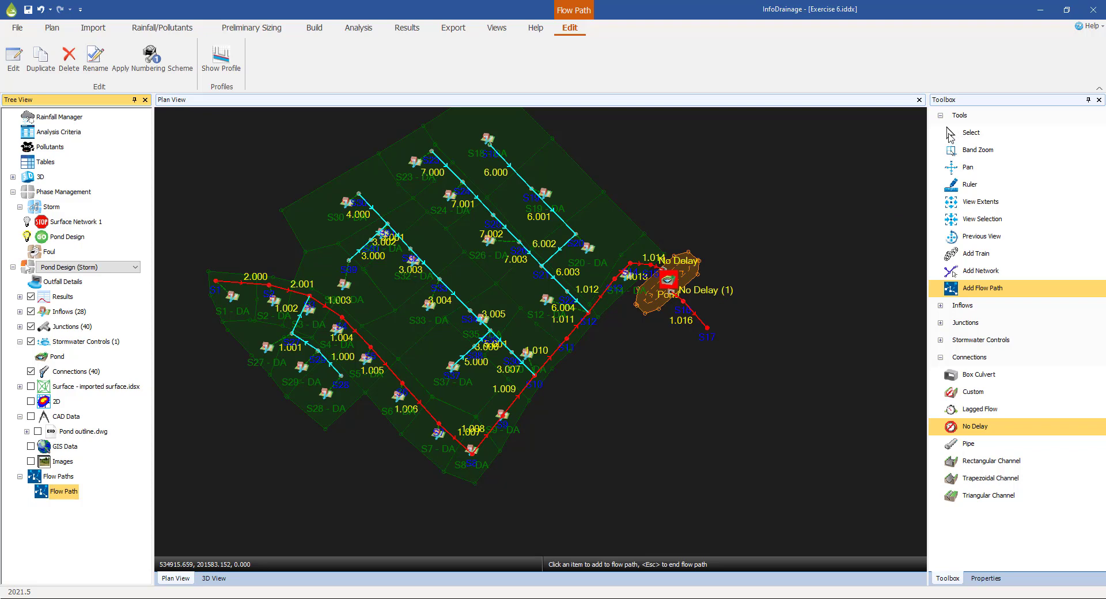
{"action": "left_click", "coordinate": [951, 134]}
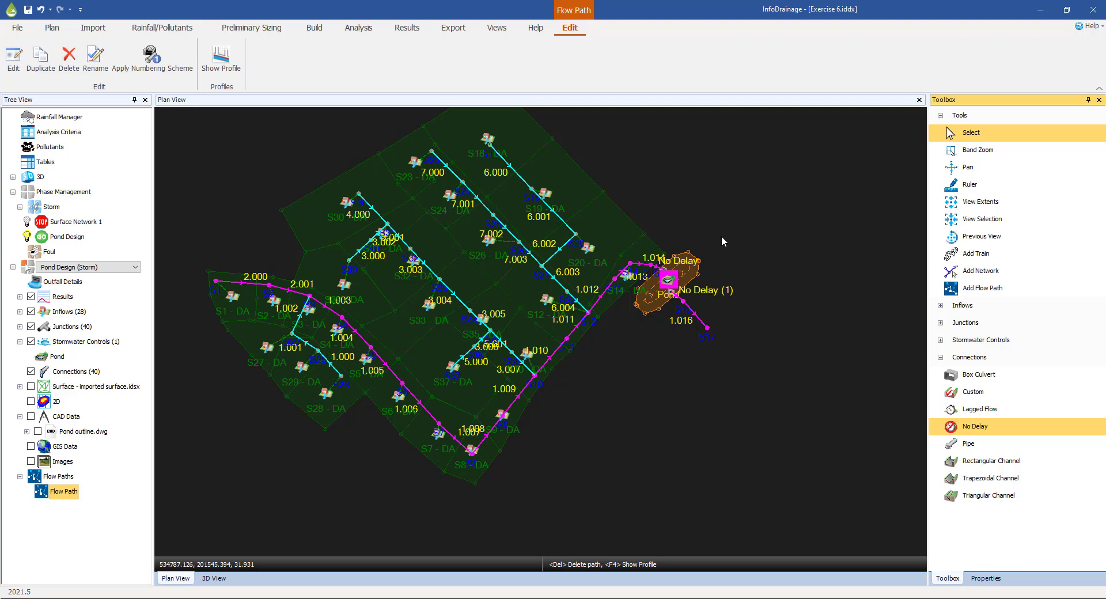
Step: Place a simple junction just outside the pond's north-east end
{"action": "scroll", "coordinate": [723, 257], "scroll_direction": "up", "scroll_amount": 2}
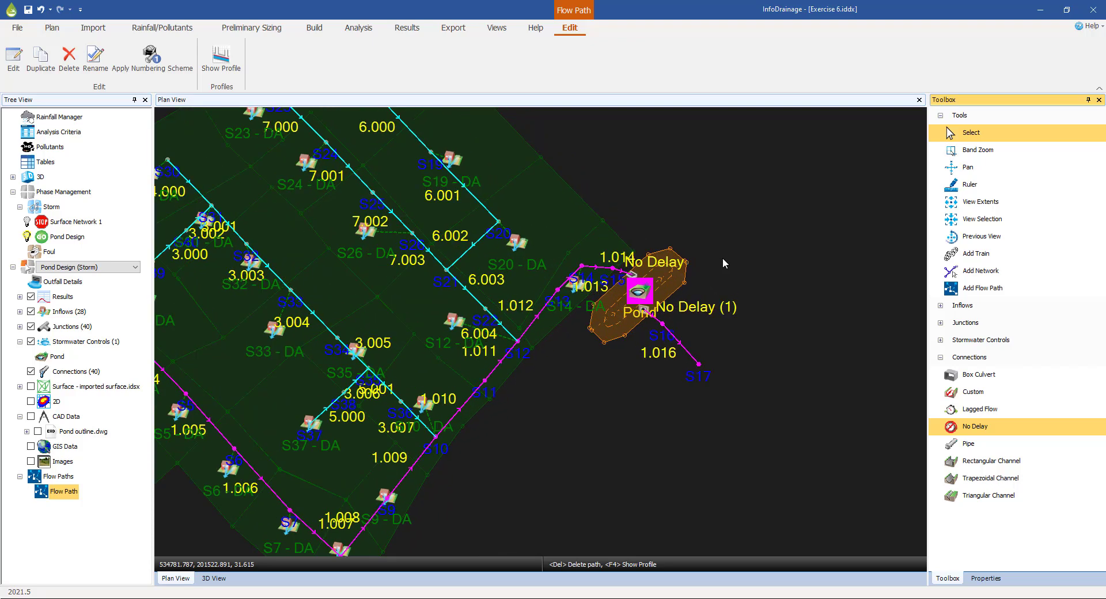
{"action": "scroll", "coordinate": [720, 235], "scroll_direction": "up", "scroll_amount": 1}
{"action": "middle_click_drag", "start_coordinate": [720, 235], "coordinate": [664, 318]}
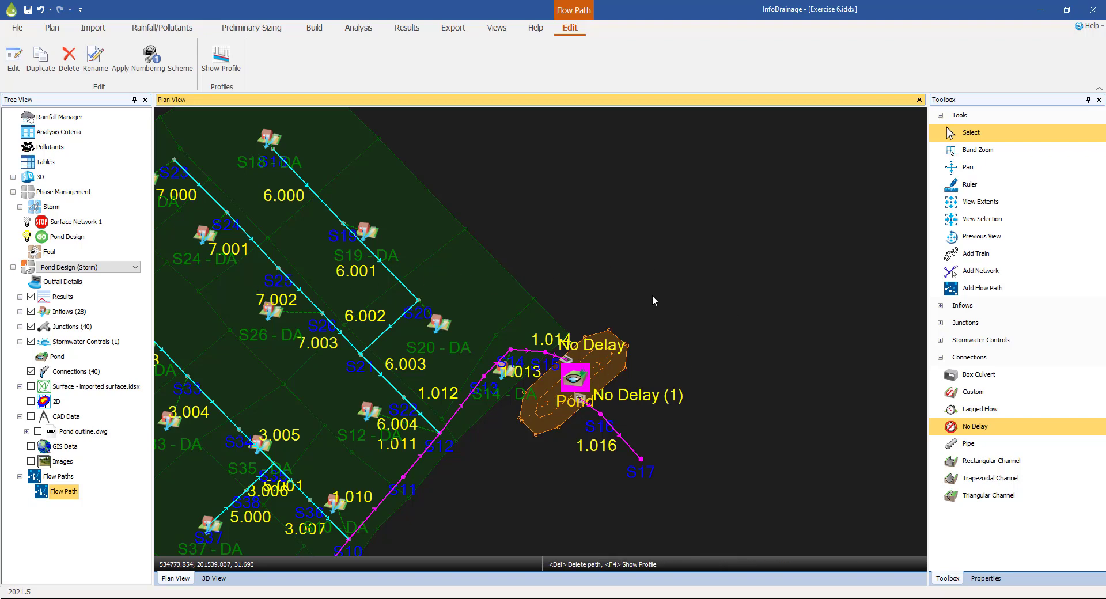
{"action": "left_click", "coordinate": [940, 323]}
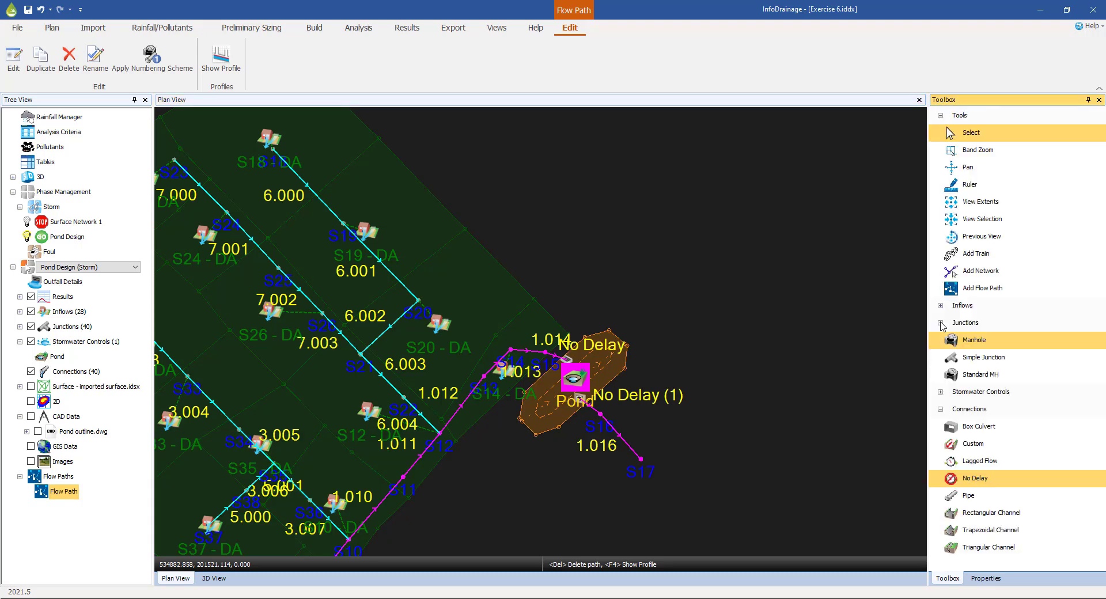
{"action": "left_click", "coordinate": [977, 359]}
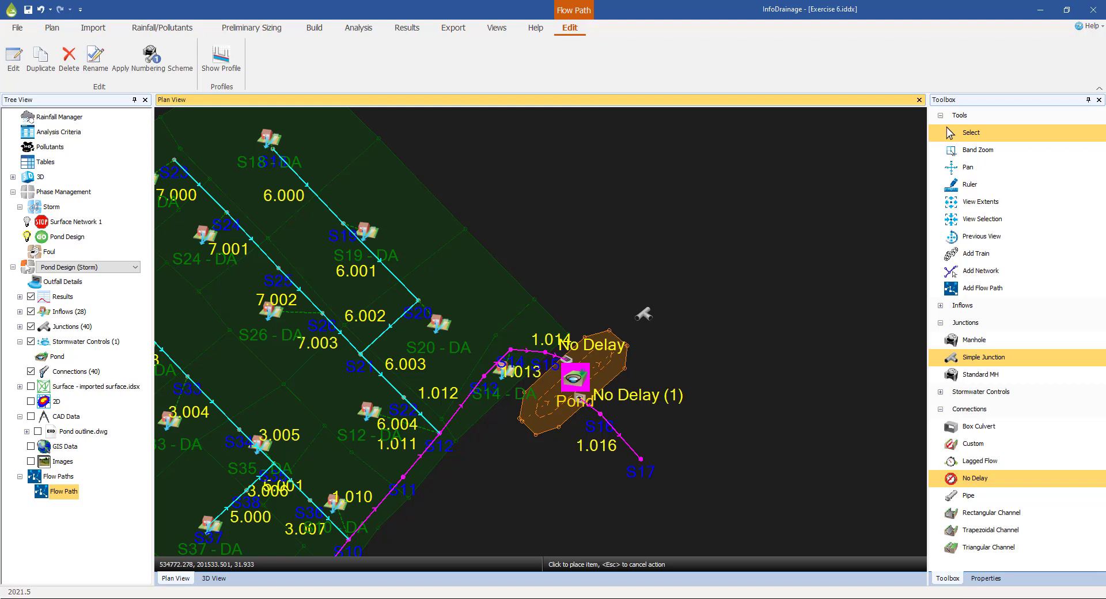
{"action": "left_click", "coordinate": [644, 314]}
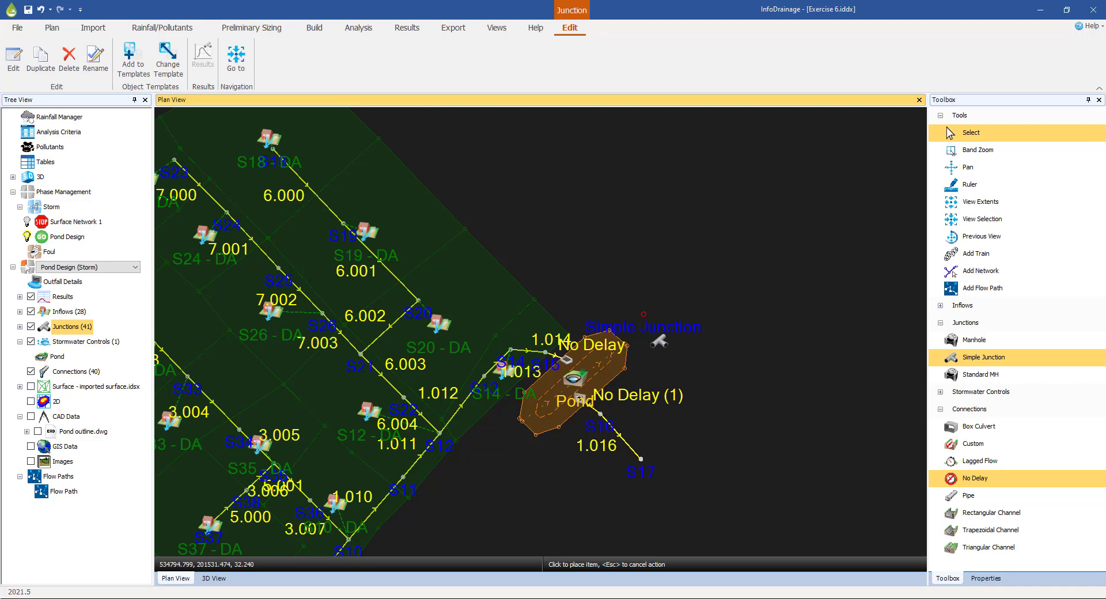
Step: Draw a No Delay connection from the pond's north-east end to the new simple junction
{"action": "scroll", "coordinate": [658, 342], "scroll_direction": "up", "scroll_amount": 3}
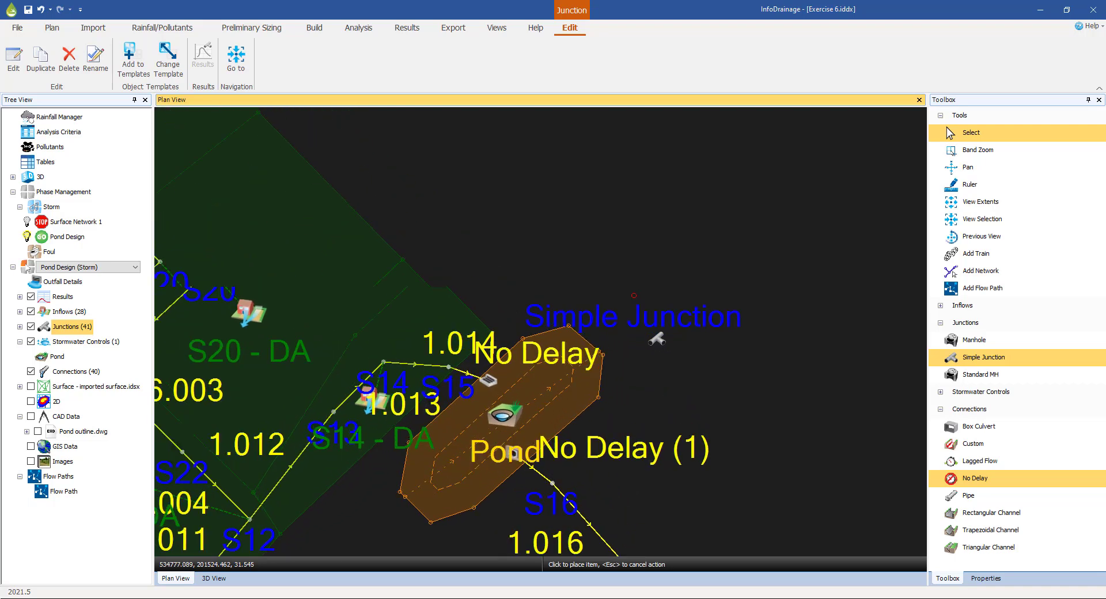
{"action": "scroll", "coordinate": [658, 340], "scroll_direction": "up", "scroll_amount": 3}
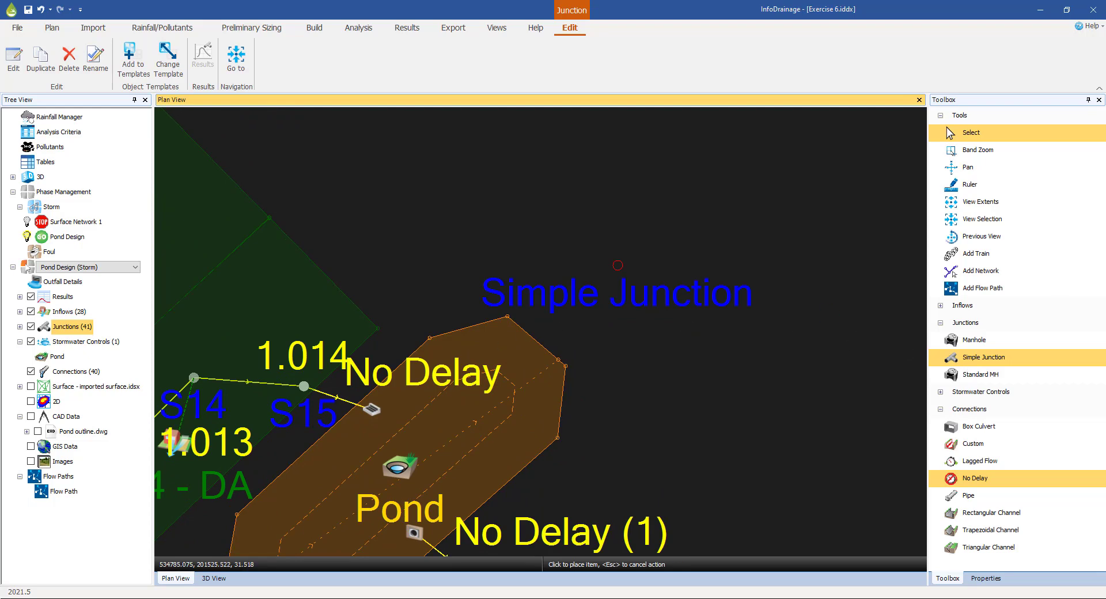
{"action": "left_click", "coordinate": [940, 325]}
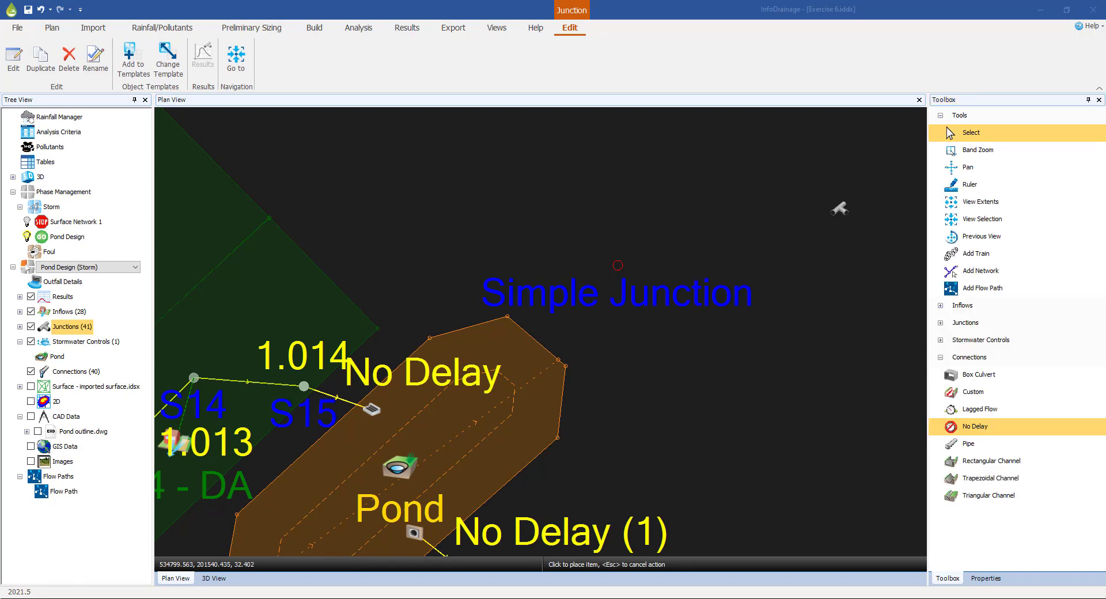
{"action": "left_click", "coordinate": [966, 428]}
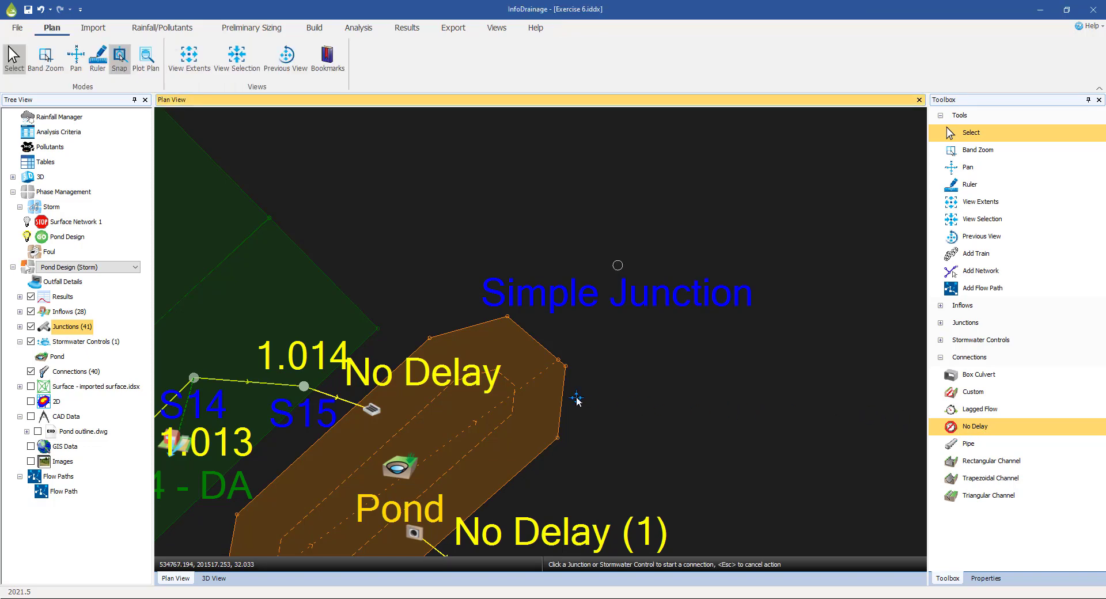
{"action": "left_click", "coordinate": [522, 363]}
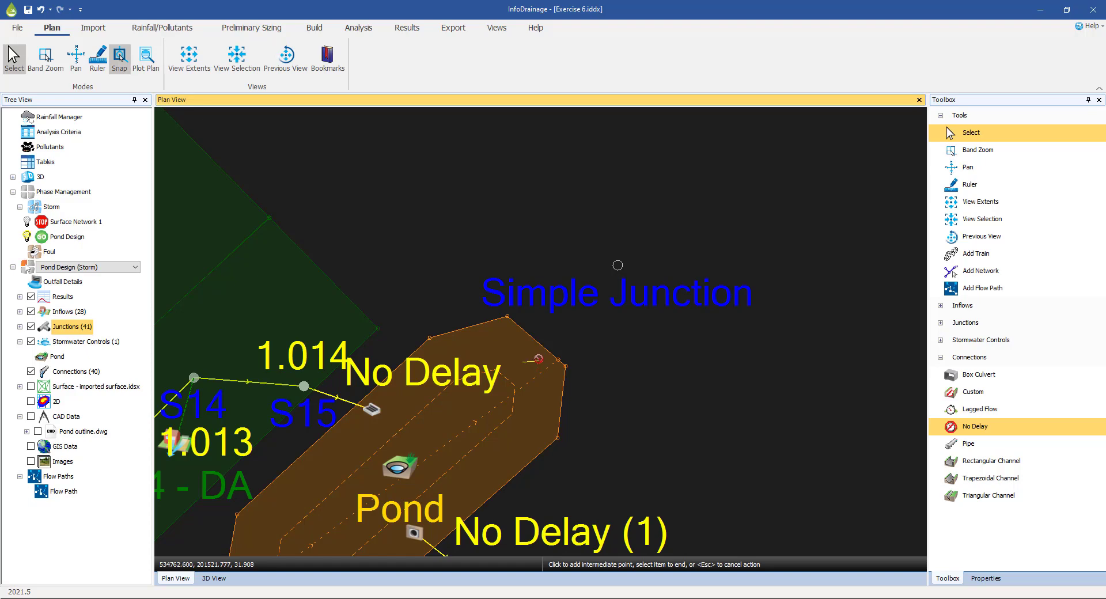
{"action": "left_click", "coordinate": [617, 265]}
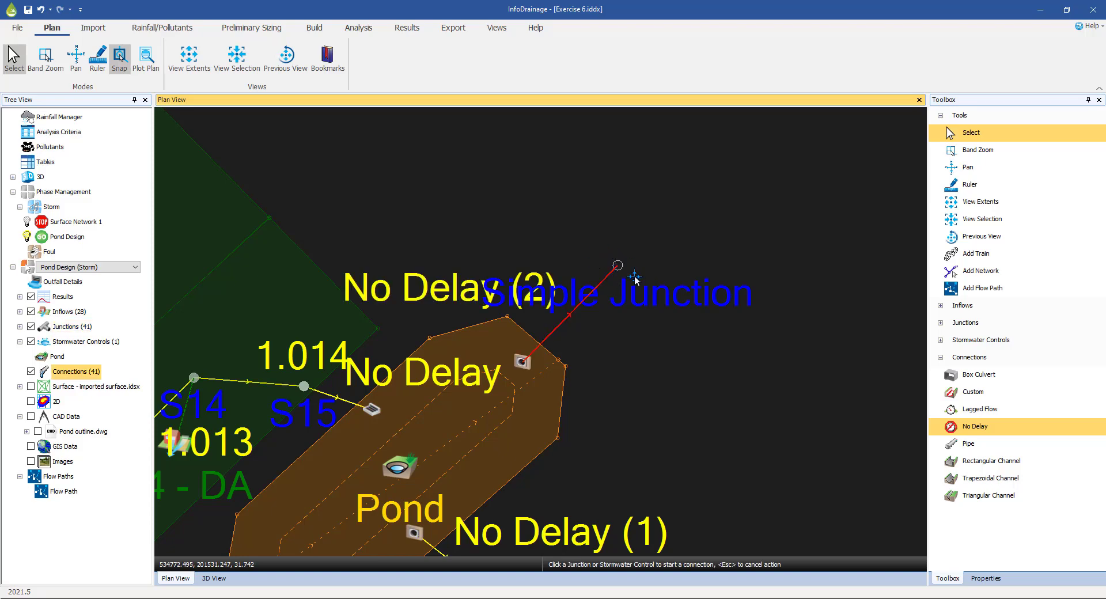
Step: Change the outlet type of the pond's No Delay (2) outlet to Weir
{"action": "left_click", "coordinate": [971, 134]}
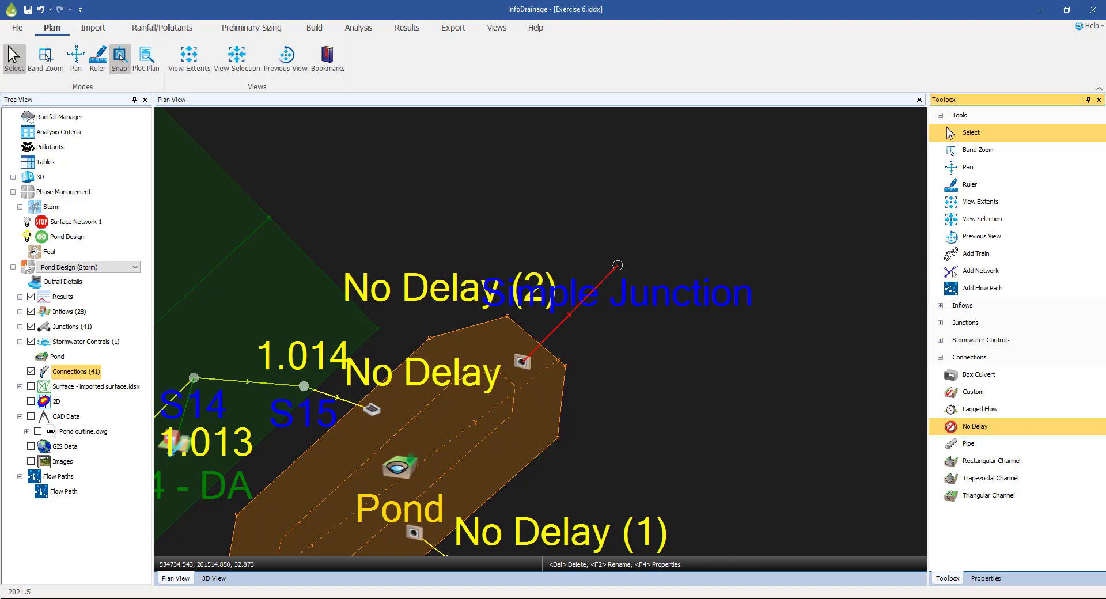
{"action": "left_click", "coordinate": [521, 362]}
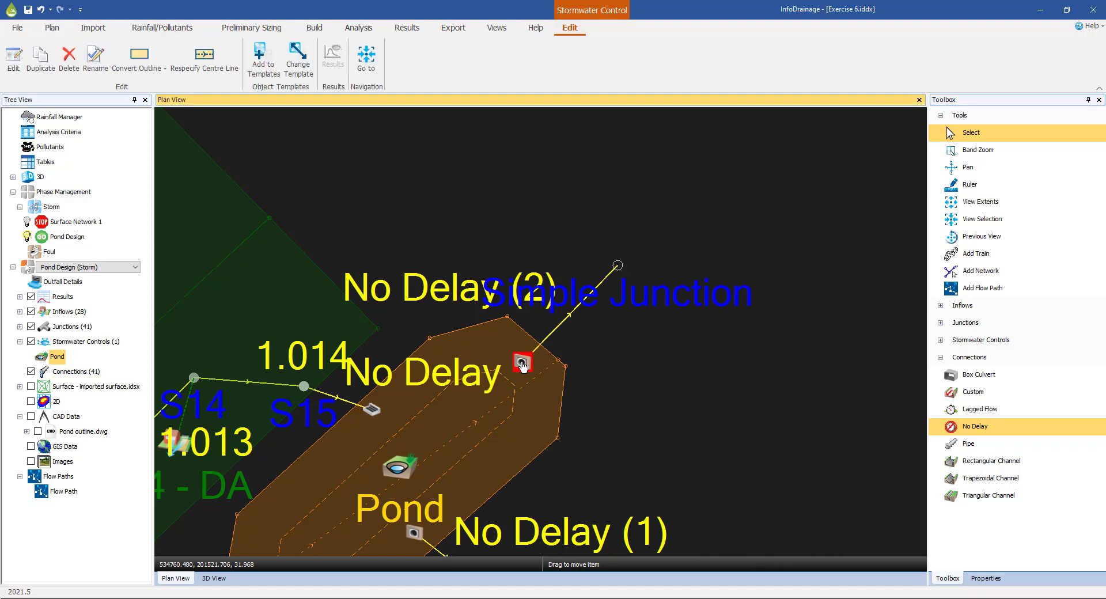
{"action": "double_click", "coordinate": [522, 363]}
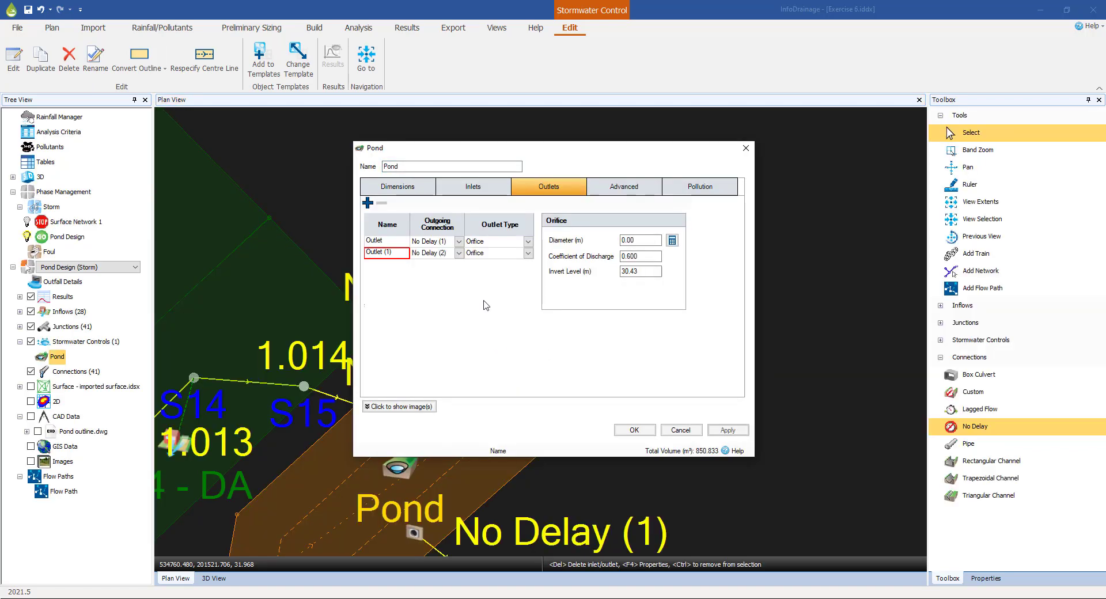
{"action": "left_click_drag", "start_coordinate": [469, 147], "coordinate": [575, 114]}
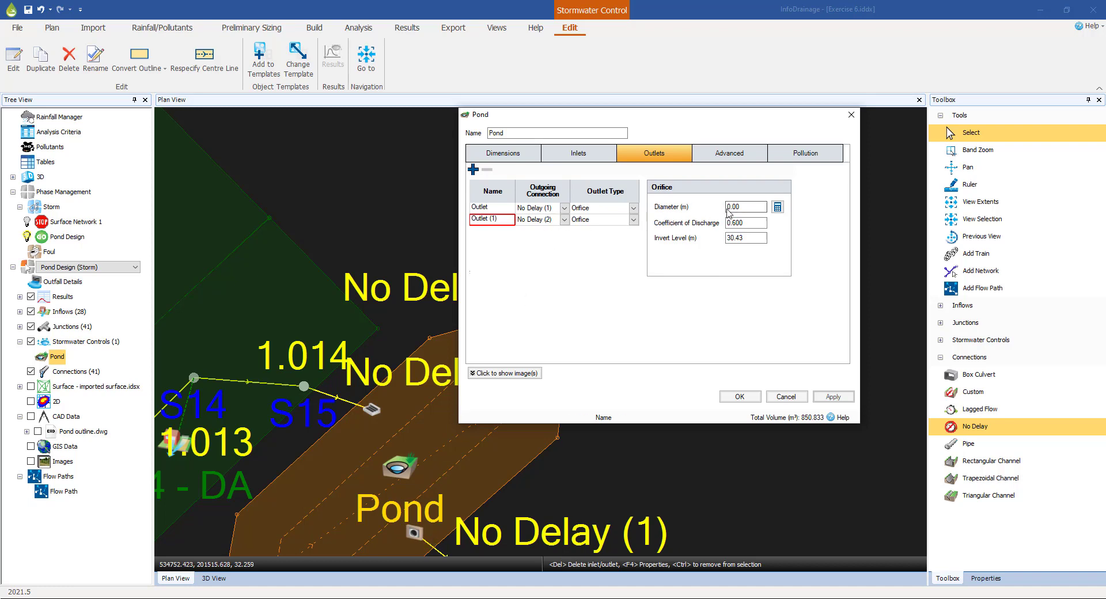
{"action": "left_click", "coordinate": [634, 221]}
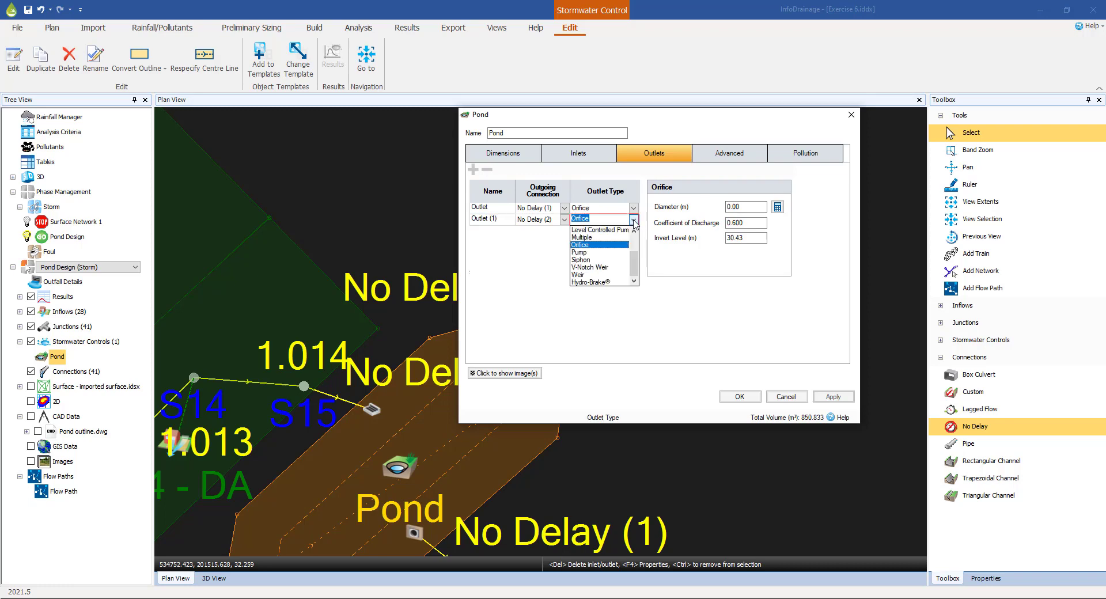
{"action": "left_click", "coordinate": [589, 276]}
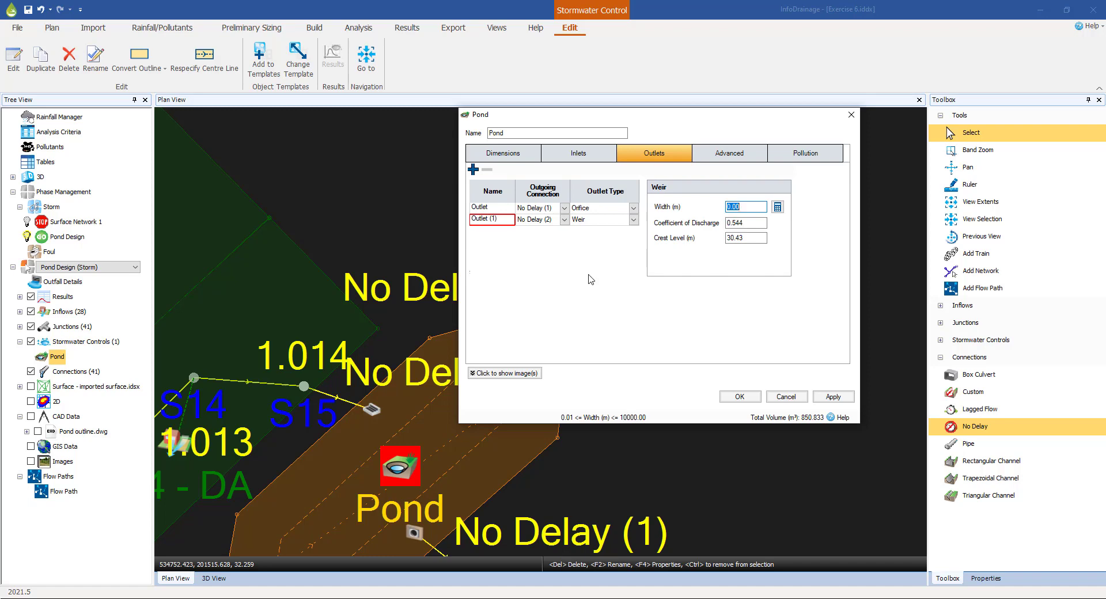
Step: Set the weir's crest level to 32.109 m and its width to 3 m, and accept the pond settings
{"action": "left_click", "coordinate": [753, 237]}
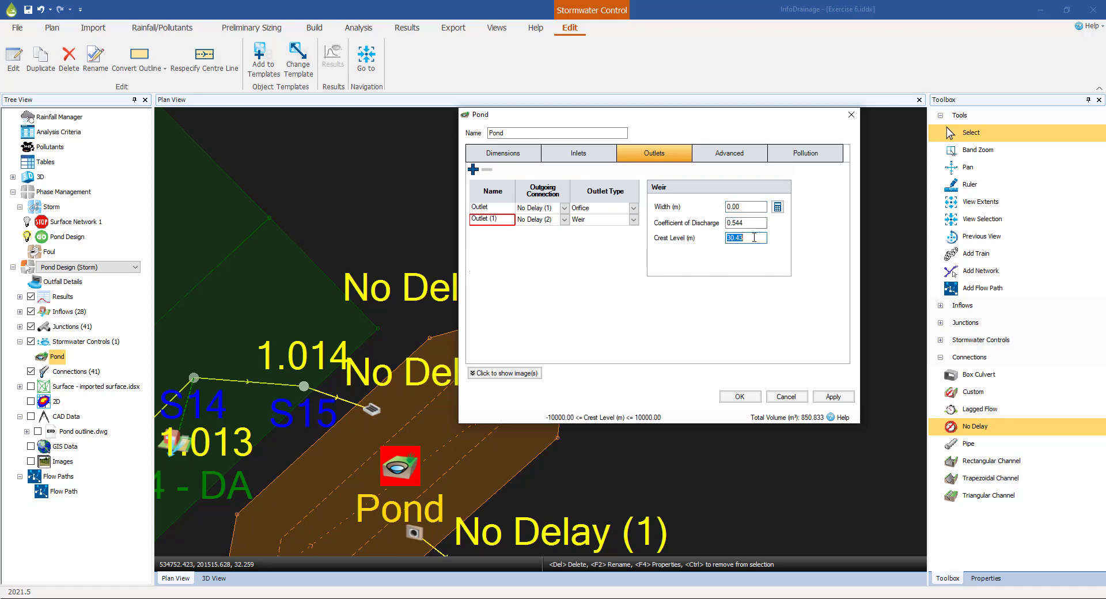
{"action": "type", "text": "32.109"}
{"action": "left_click", "coordinate": [742, 207]}
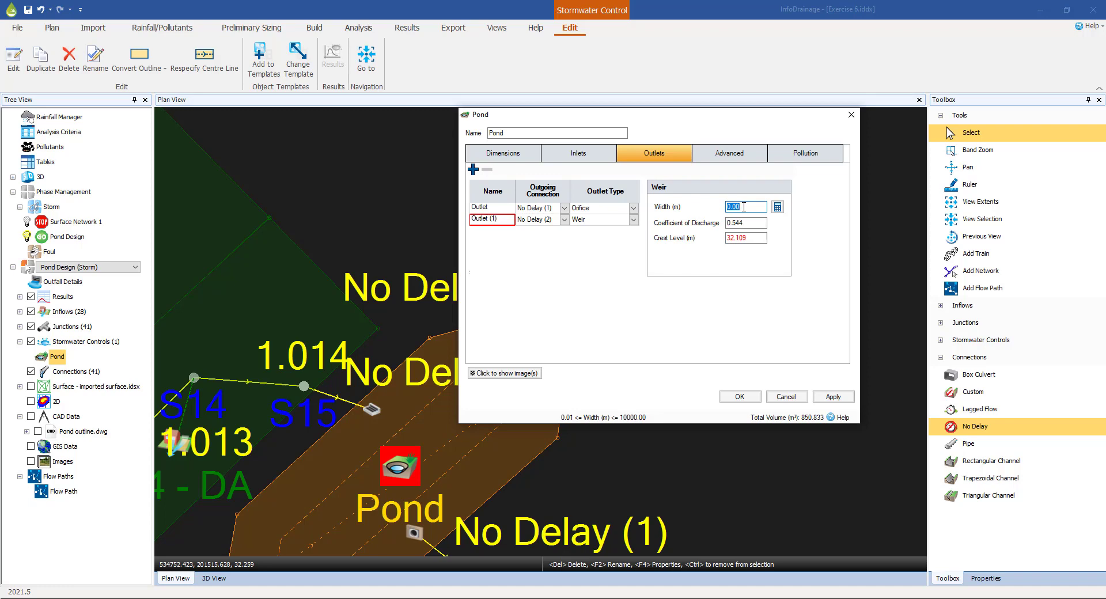
{"action": "type", "text": "3"}
{"action": "left_click", "coordinate": [753, 223]}
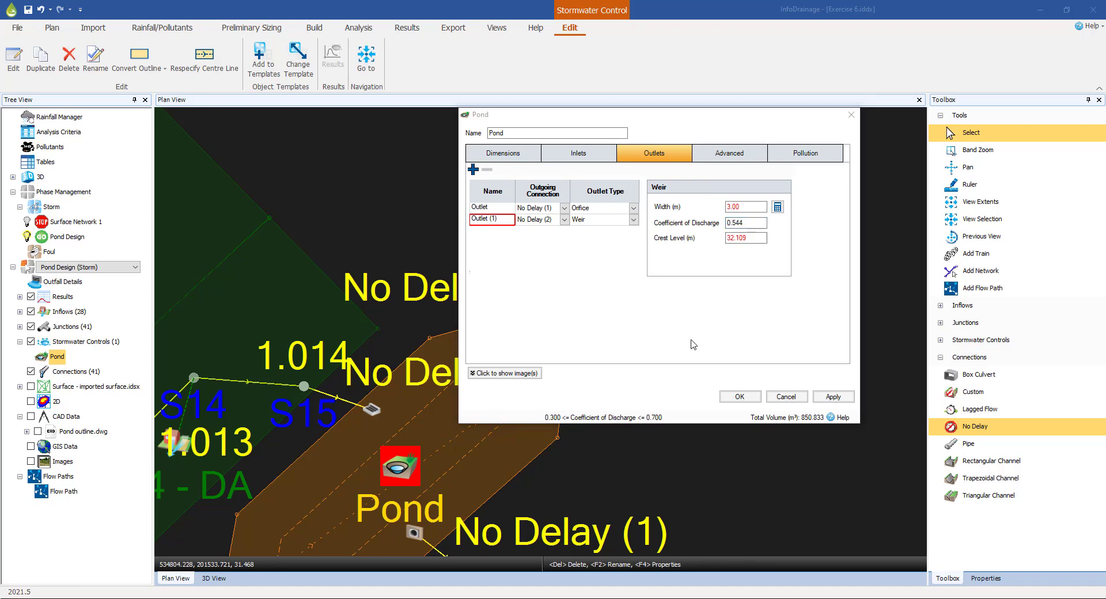
{"action": "left_click", "coordinate": [739, 397]}
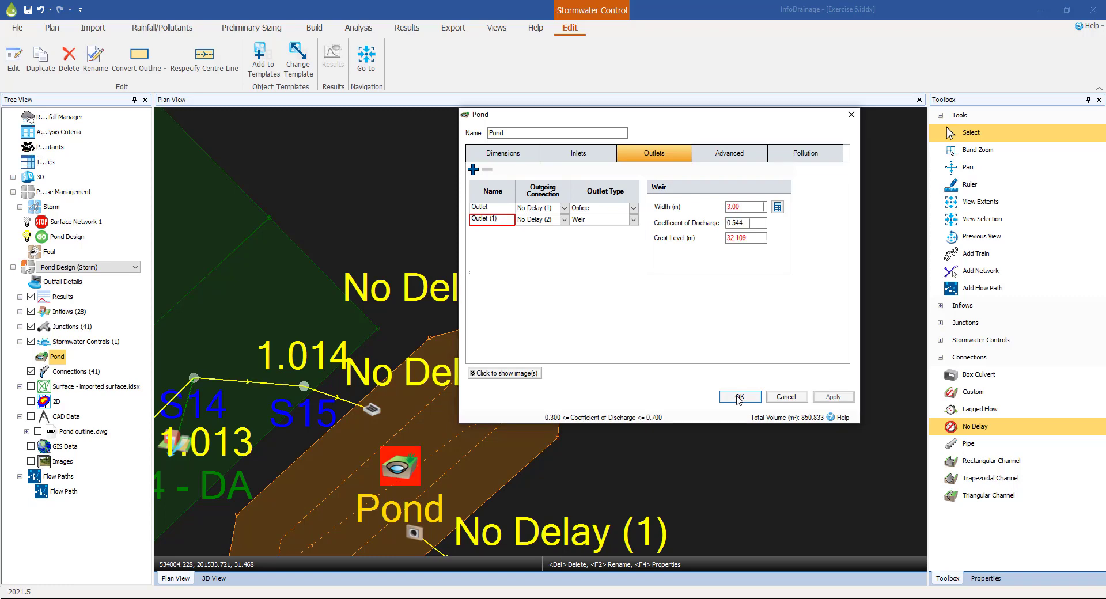
Step: Save the project and open the analysis criteria
{"action": "scroll", "coordinate": [558, 416], "scroll_direction": "down", "scroll_amount": 2}
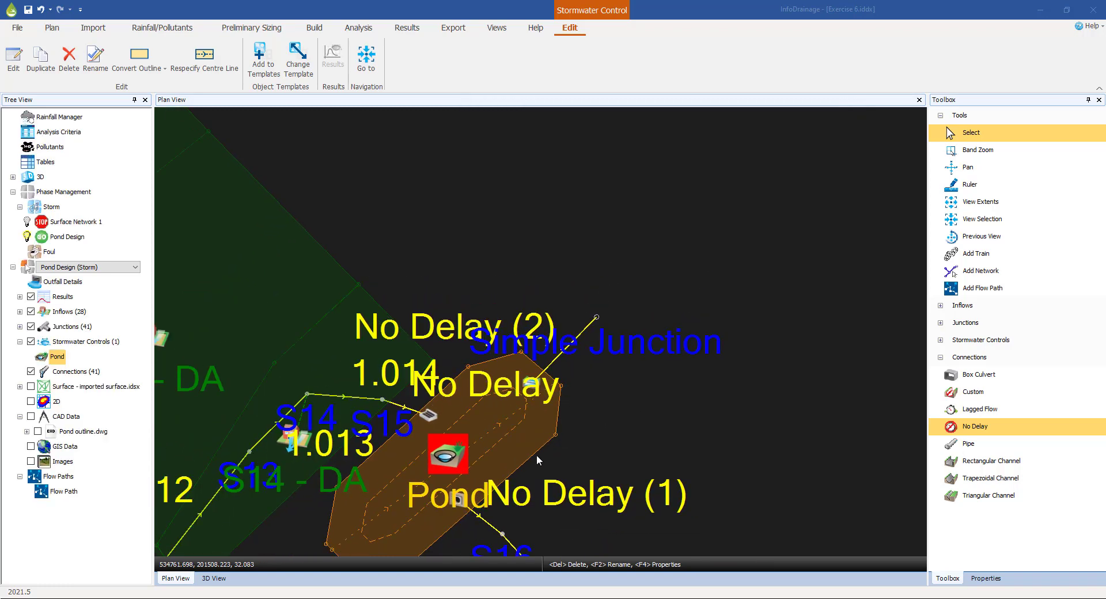
{"action": "middle_click_drag", "start_coordinate": [524, 447], "coordinate": [627, 298]}
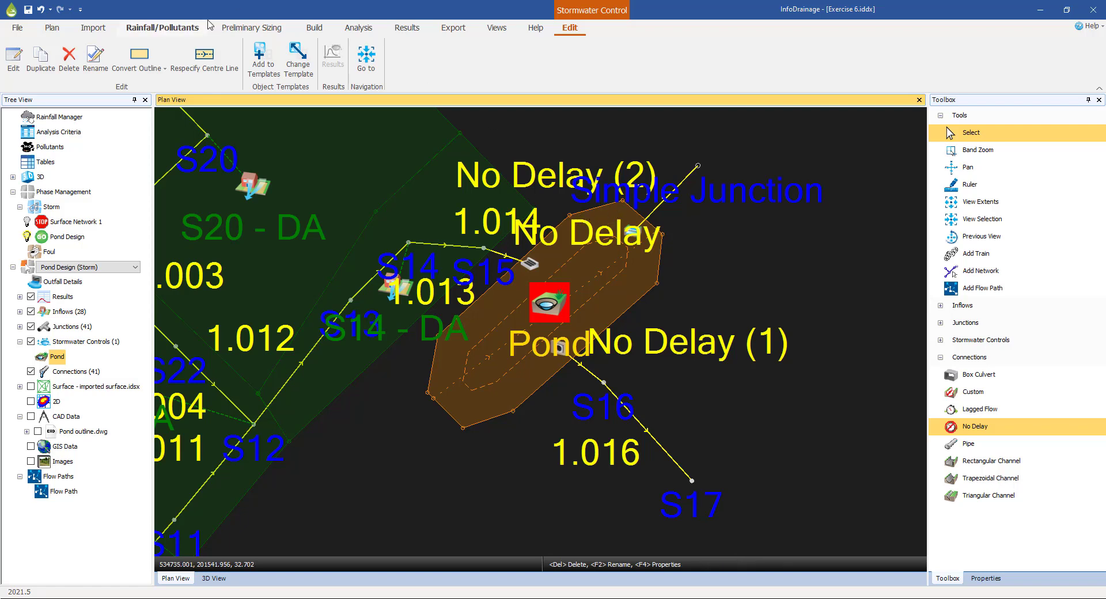
{"action": "left_click", "coordinate": [27, 11]}
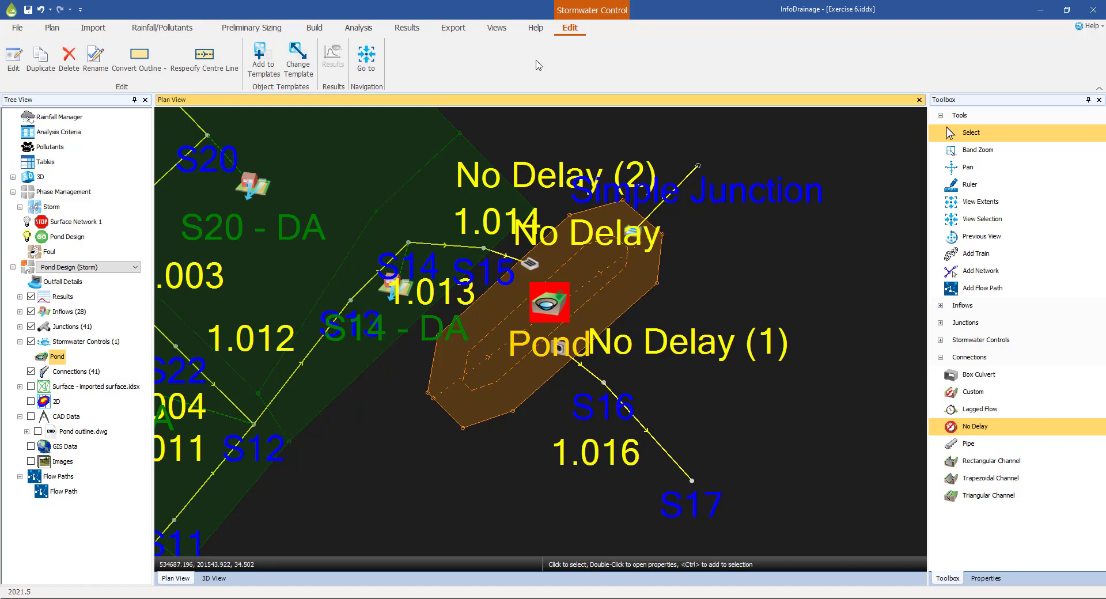
{"action": "left_click", "coordinate": [357, 30]}
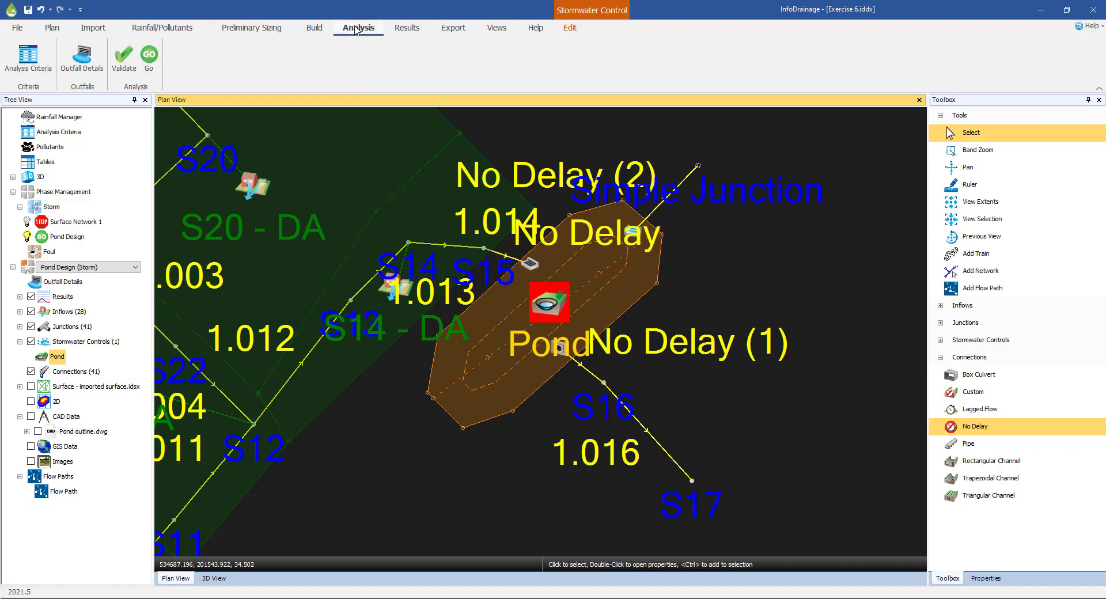
{"action": "left_click", "coordinate": [28, 58]}
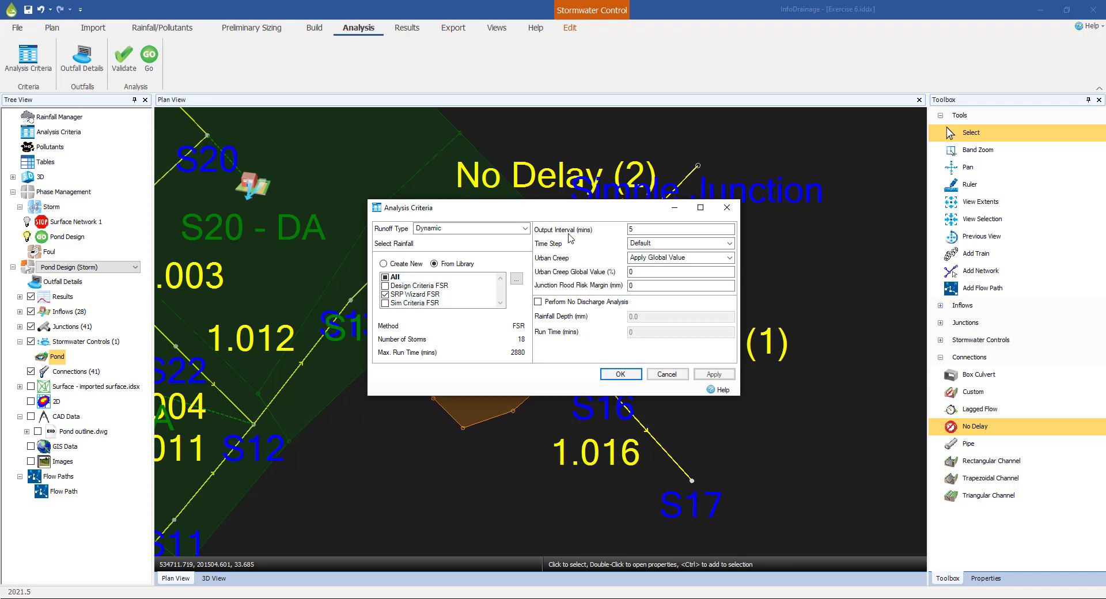
{"action": "double_click", "coordinate": [639, 229]}
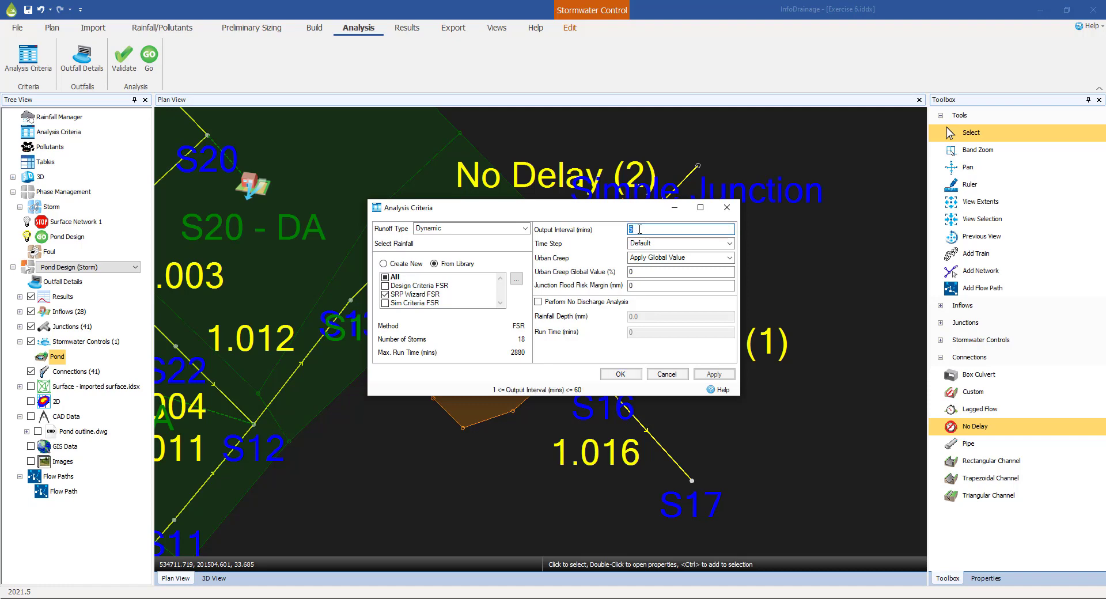
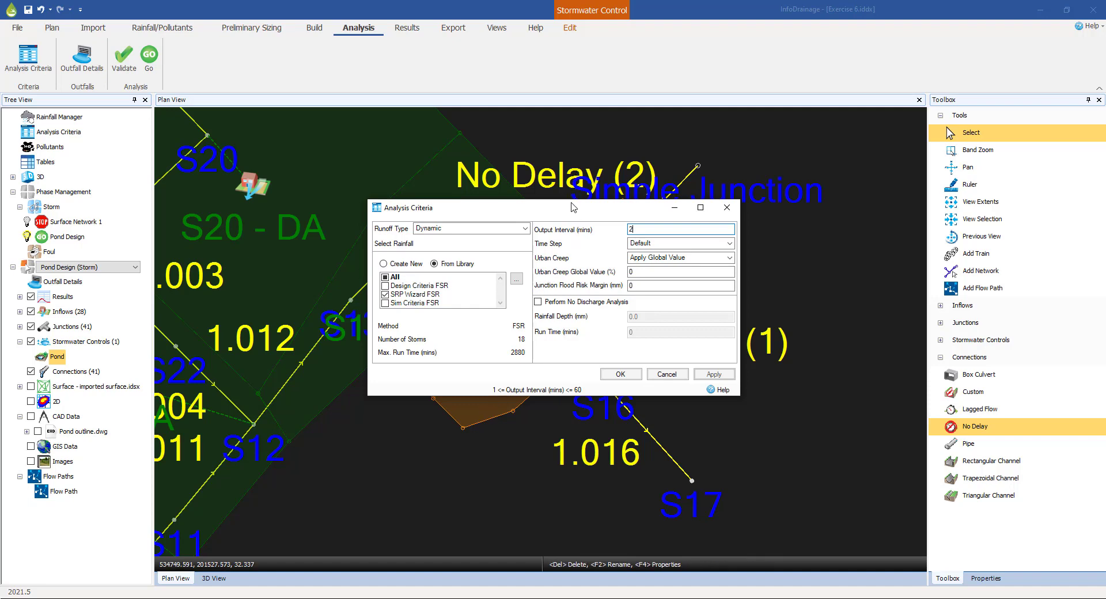
{"action": "left_click_drag", "start_coordinate": [571, 198], "coordinate": [668, 166]}
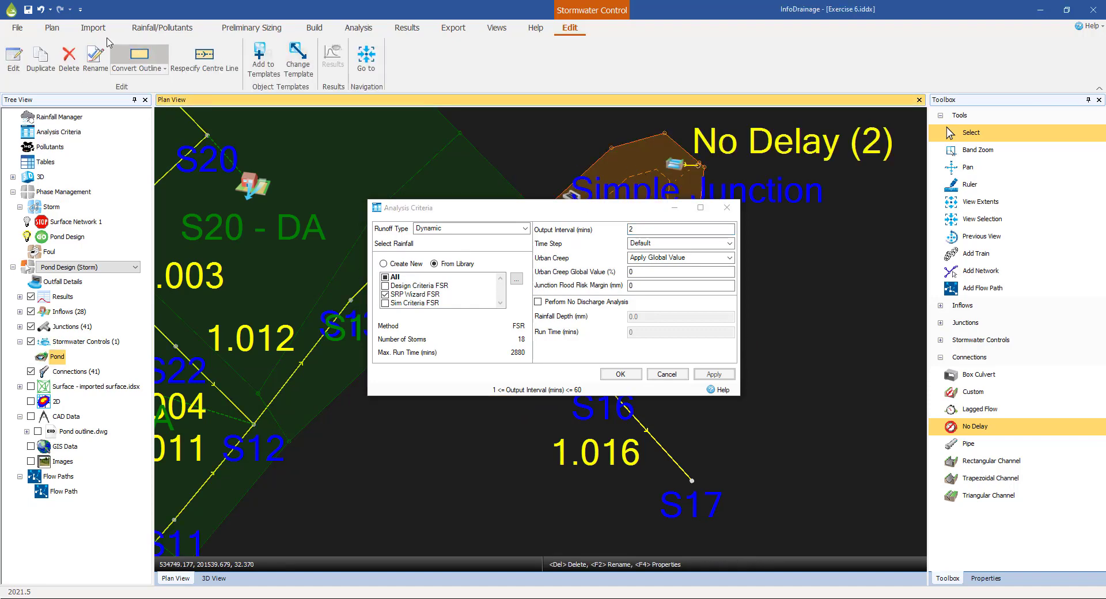
{"action": "left_click", "coordinate": [42, 11]}
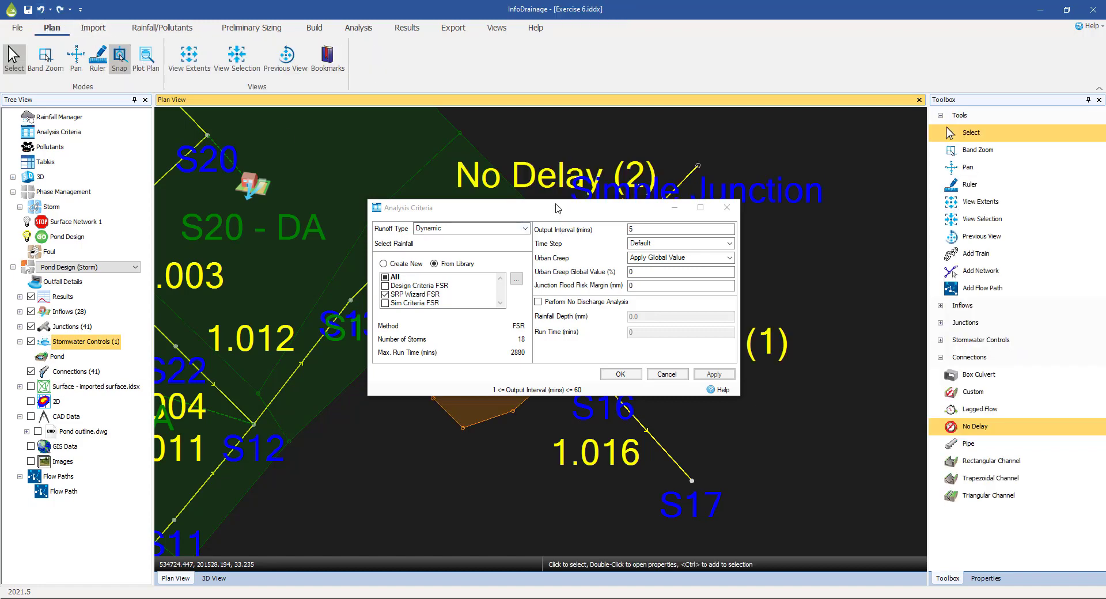
Step: Set the analysis output interval to 2 minutes and the time step to Shortest, and accept the criteria
{"action": "left_click_drag", "start_coordinate": [558, 208], "coordinate": [852, 290]}
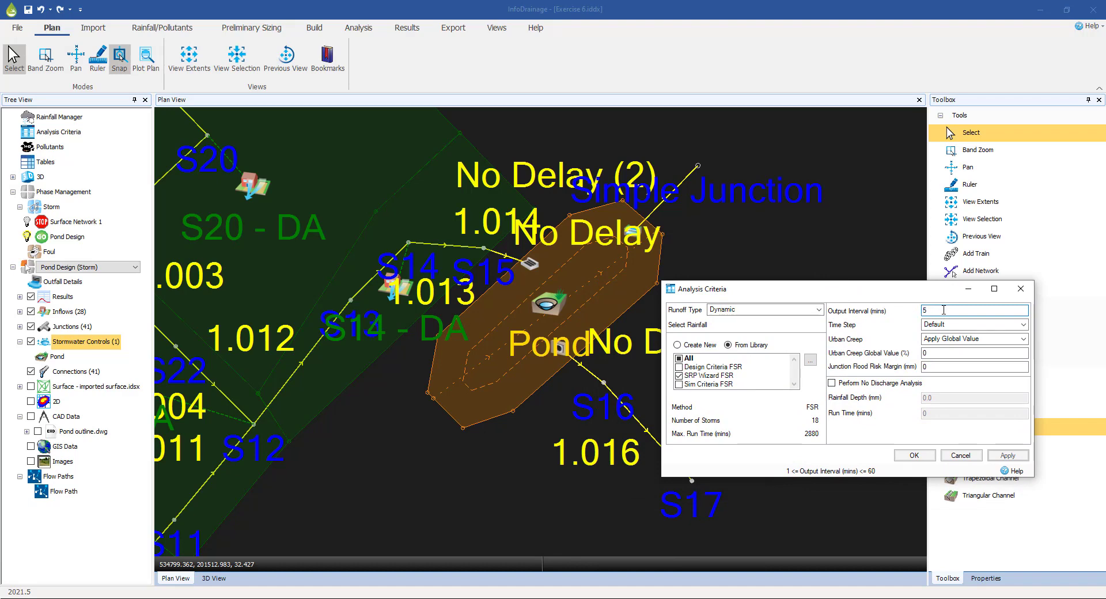
{"action": "key", "text": "BackSpace"}
{"action": "type", "text": "2"}
{"action": "left_click", "coordinate": [994, 325]}
{"action": "left_click", "coordinate": [974, 352]}
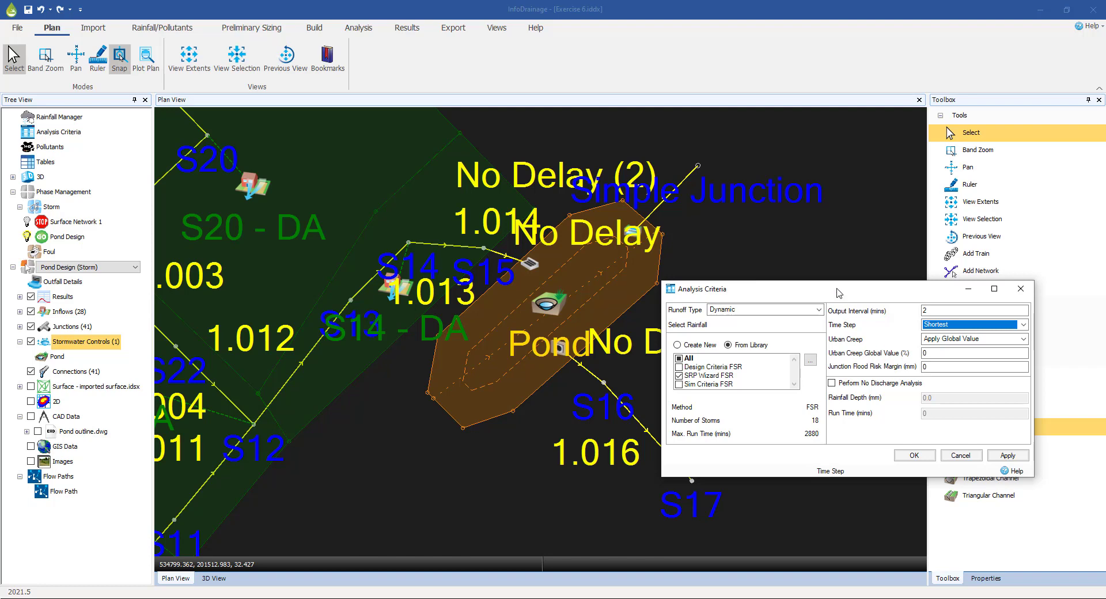
{"action": "left_click_drag", "start_coordinate": [840, 292], "coordinate": [776, 274]}
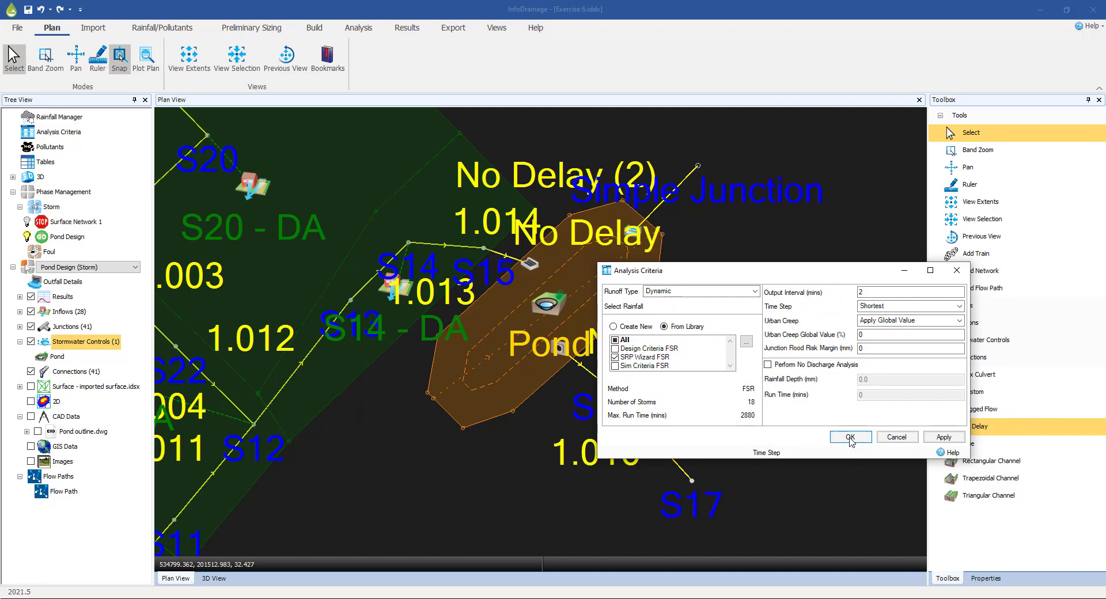
{"action": "left_click", "coordinate": [850, 437]}
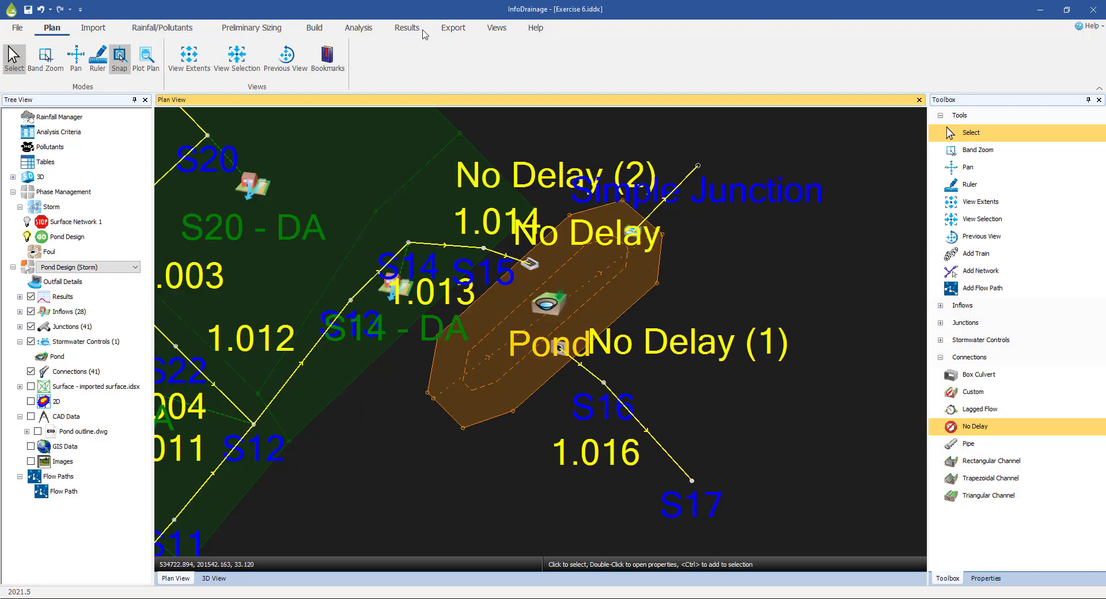
Step: Validate the drainage network, check the result for the site and close the validation
{"action": "left_click", "coordinate": [362, 30]}
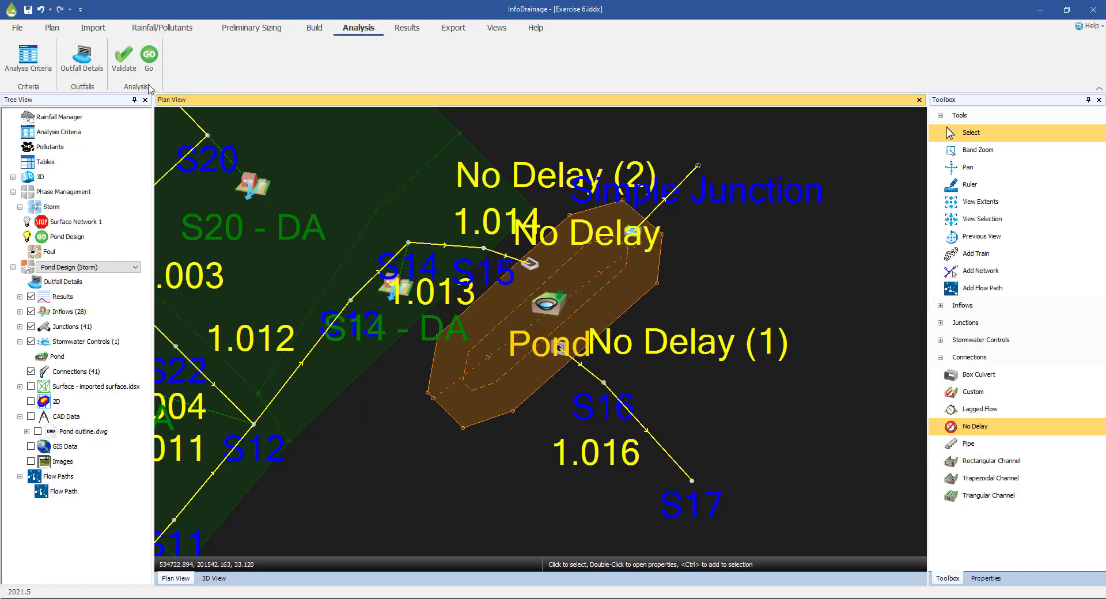
{"action": "left_click", "coordinate": [125, 67]}
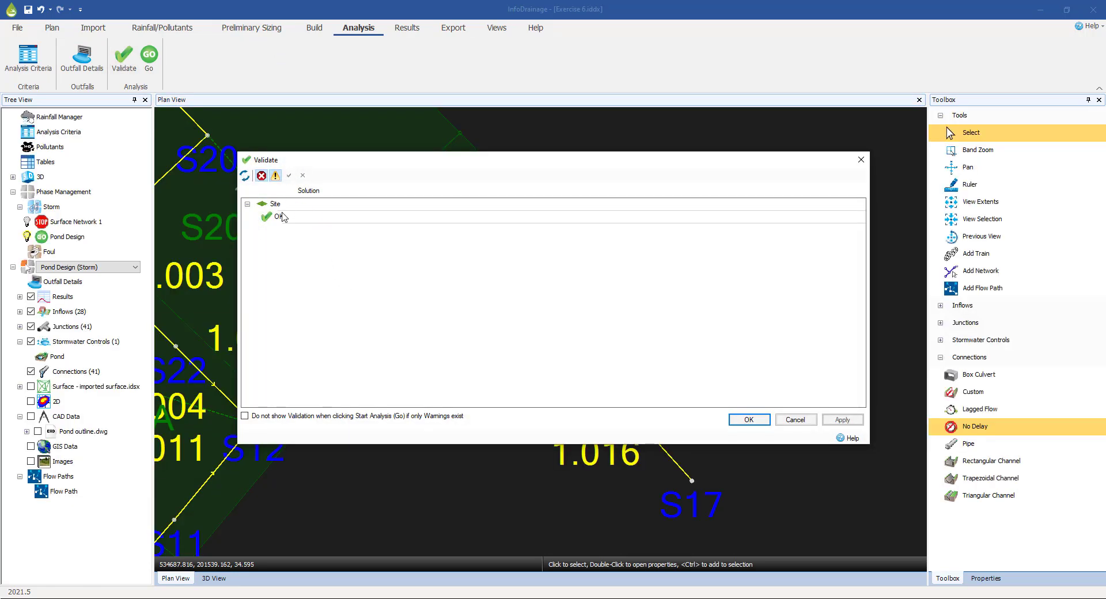
{"action": "left_click_drag", "start_coordinate": [486, 160], "coordinate": [521, 182]}
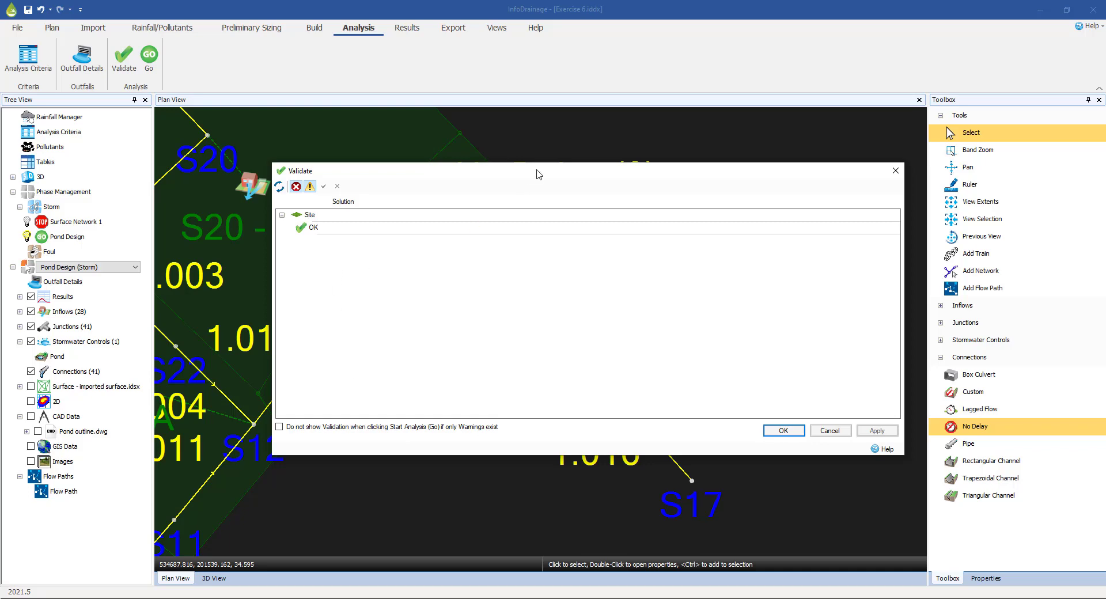
{"action": "left_click_drag", "start_coordinate": [537, 174], "coordinate": [510, 386]}
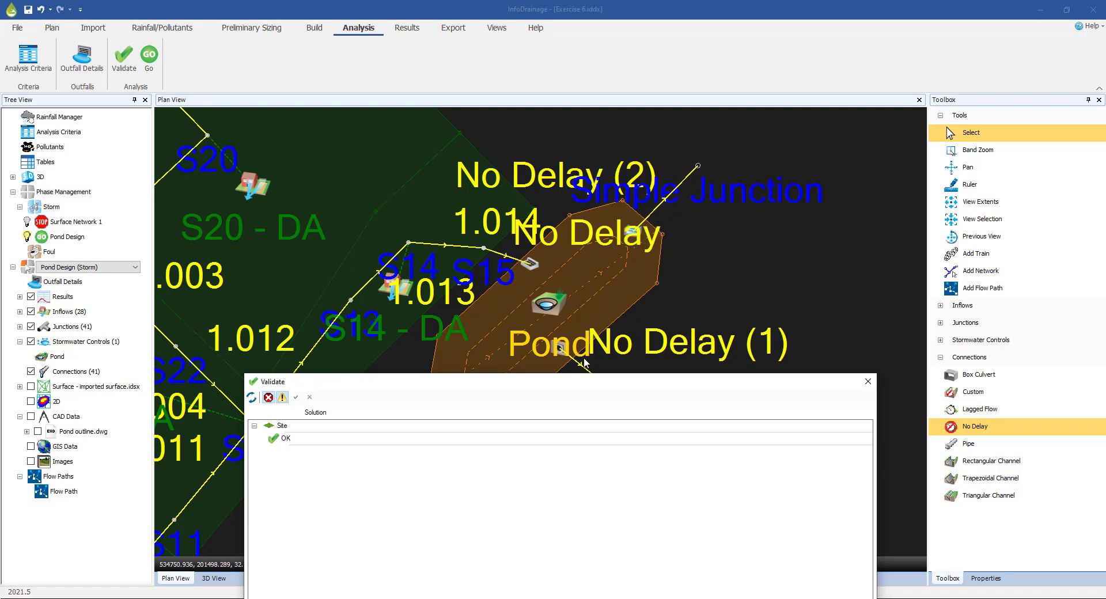
{"action": "left_click_drag", "start_coordinate": [591, 387], "coordinate": [549, 374]}
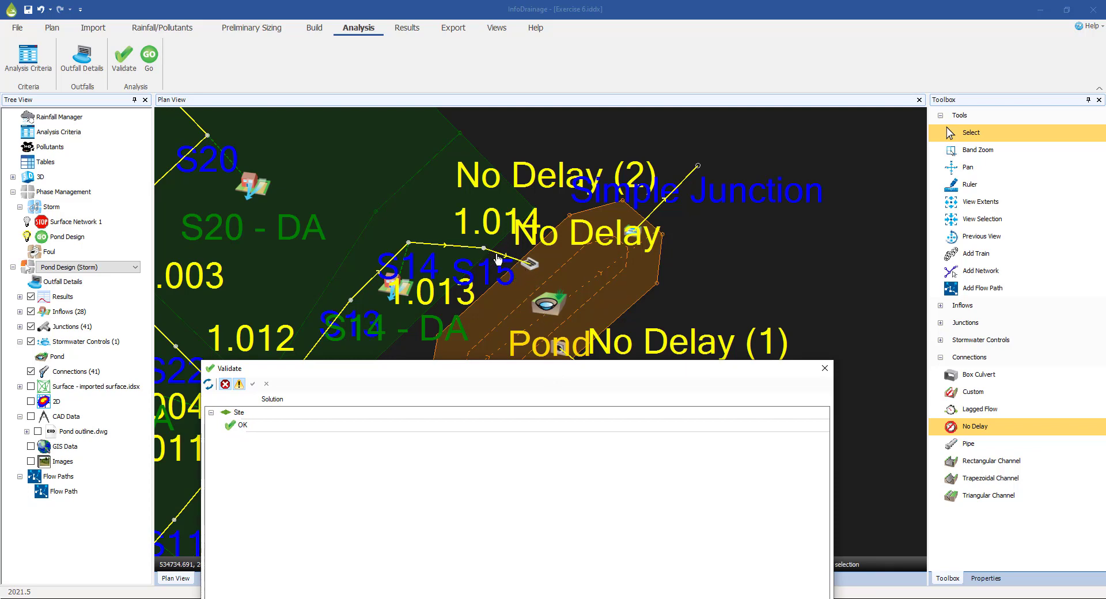
{"action": "left_click_drag", "start_coordinate": [556, 371], "coordinate": [624, 167]}
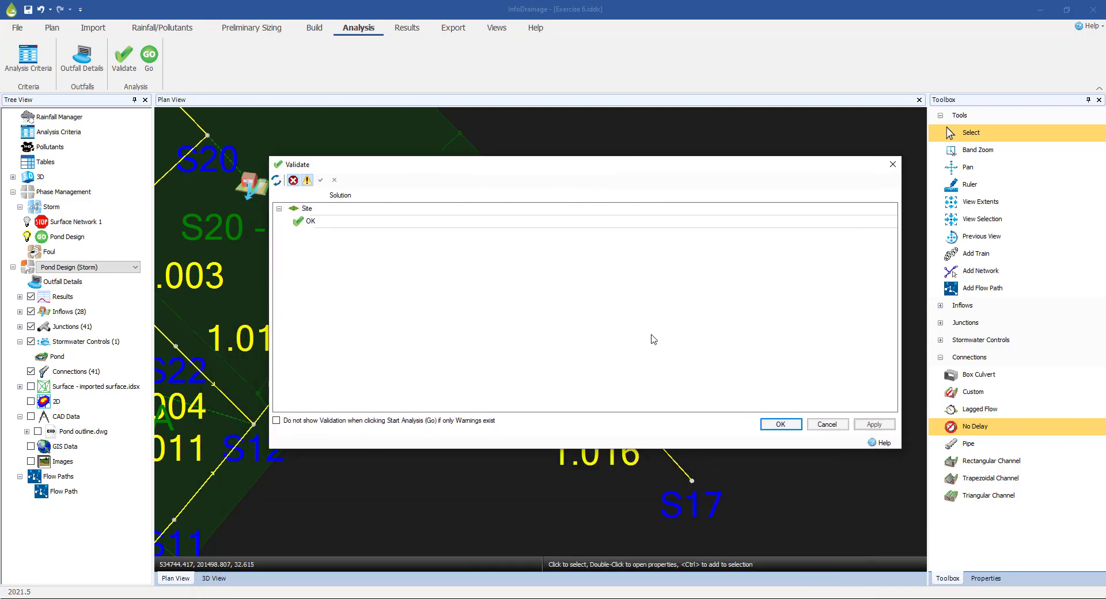
{"action": "left_click", "coordinate": [779, 425]}
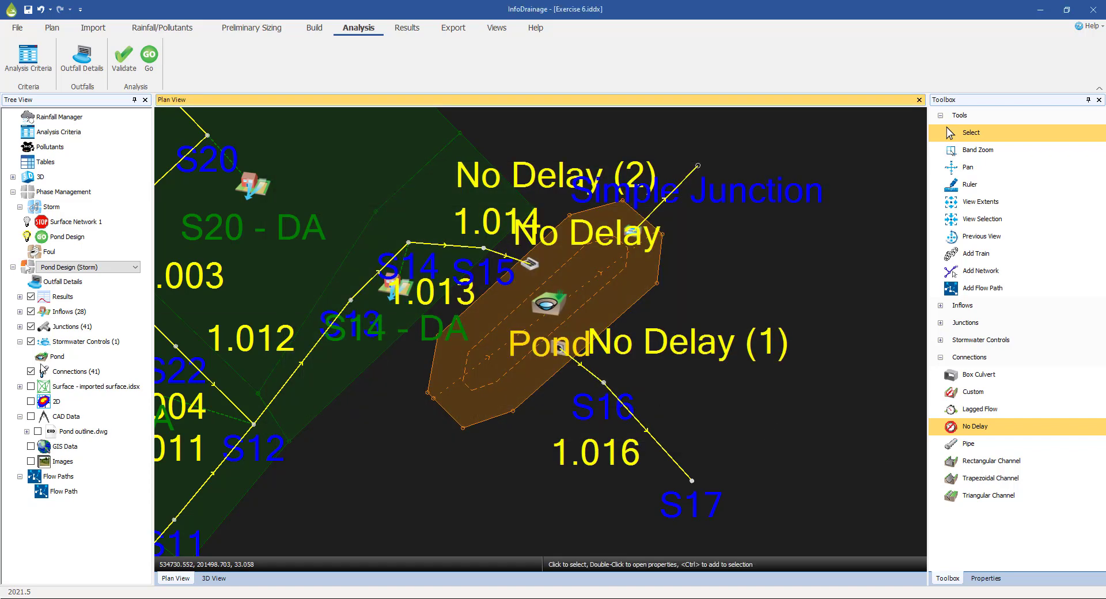
Step: Save the project and run the analysis
{"action": "left_click", "coordinate": [28, 10]}
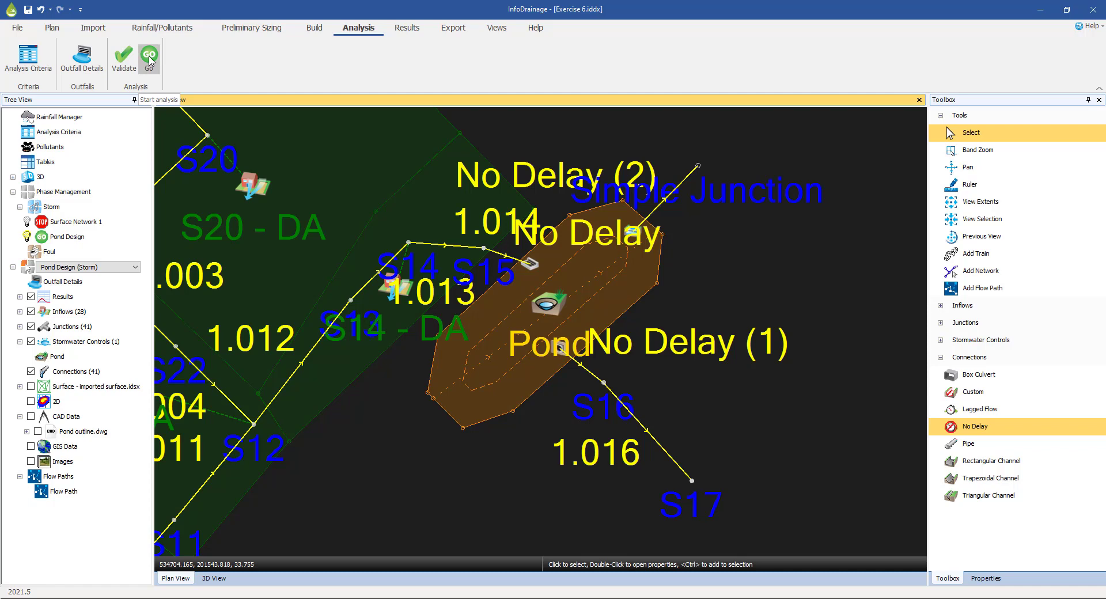
{"action": "left_click", "coordinate": [149, 57]}
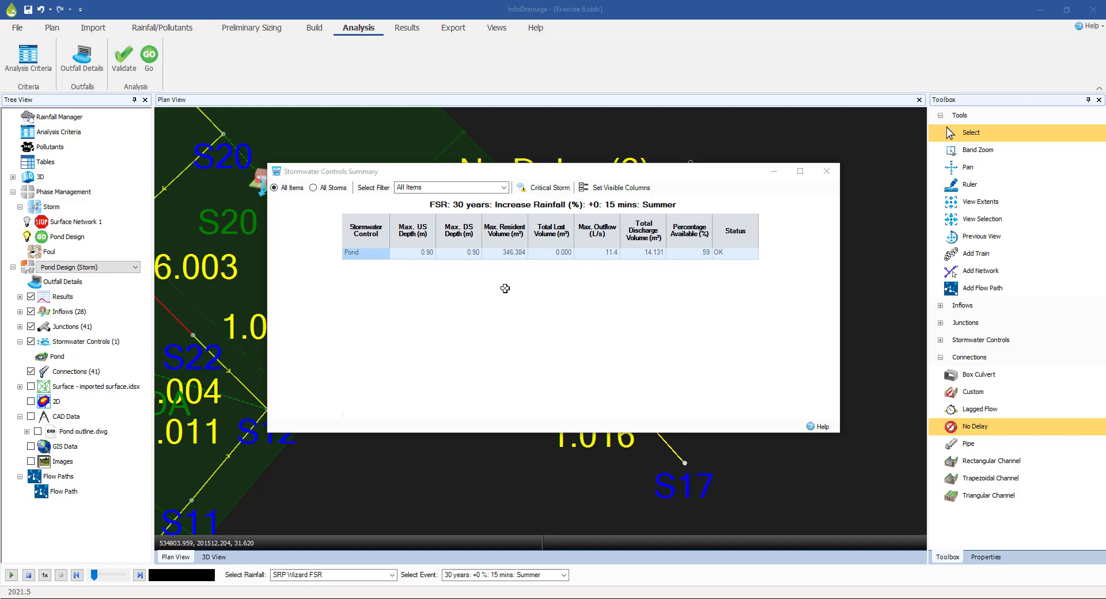
Step: Examine the pond's critical storm in the stormwater controls summary and its results across all storms
{"action": "left_click", "coordinate": [548, 190]}
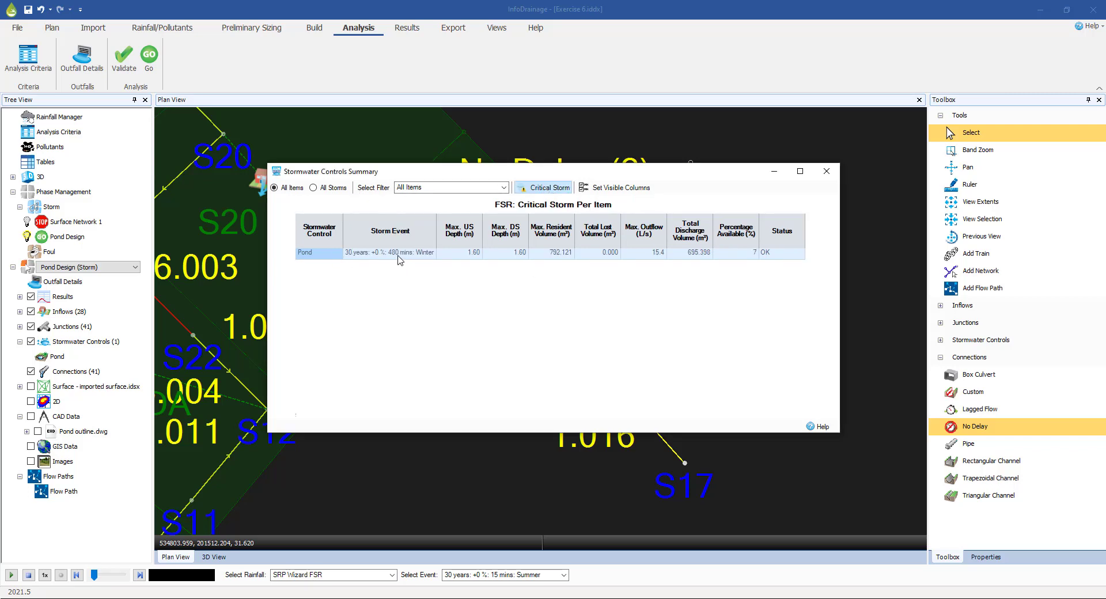
{"action": "left_click", "coordinate": [314, 189]}
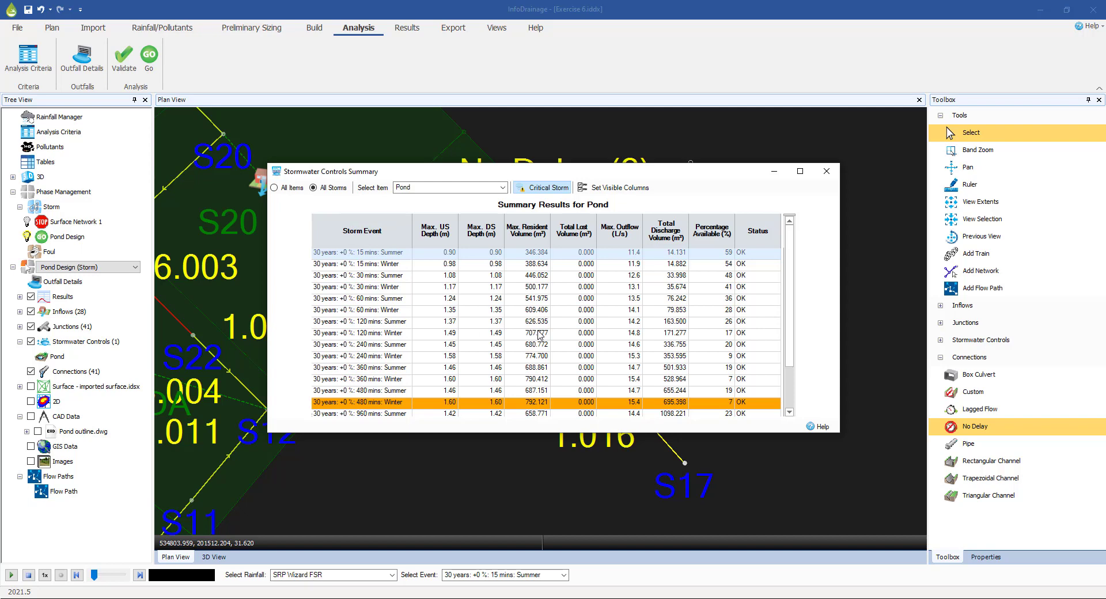
{"action": "scroll", "coordinate": [540, 334], "scroll_direction": "down", "scroll_amount": 1}
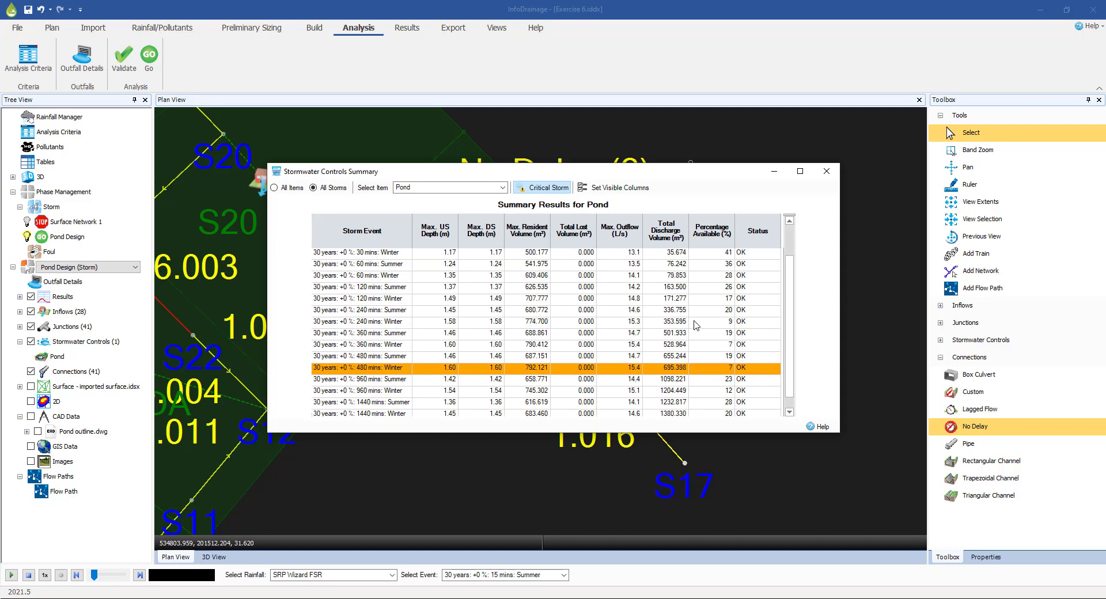
Step: Check the remaining storm results for the pond, close the stormwater controls summary and save the project
{"action": "scroll", "coordinate": [699, 325], "scroll_direction": "down", "scroll_amount": 1}
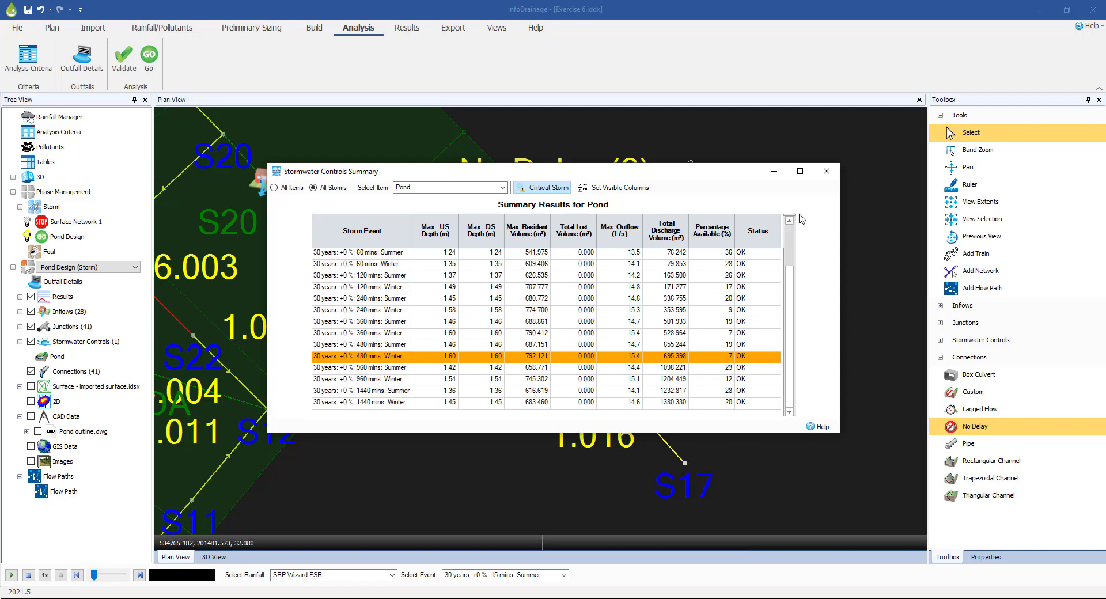
{"action": "left_click", "coordinate": [826, 173]}
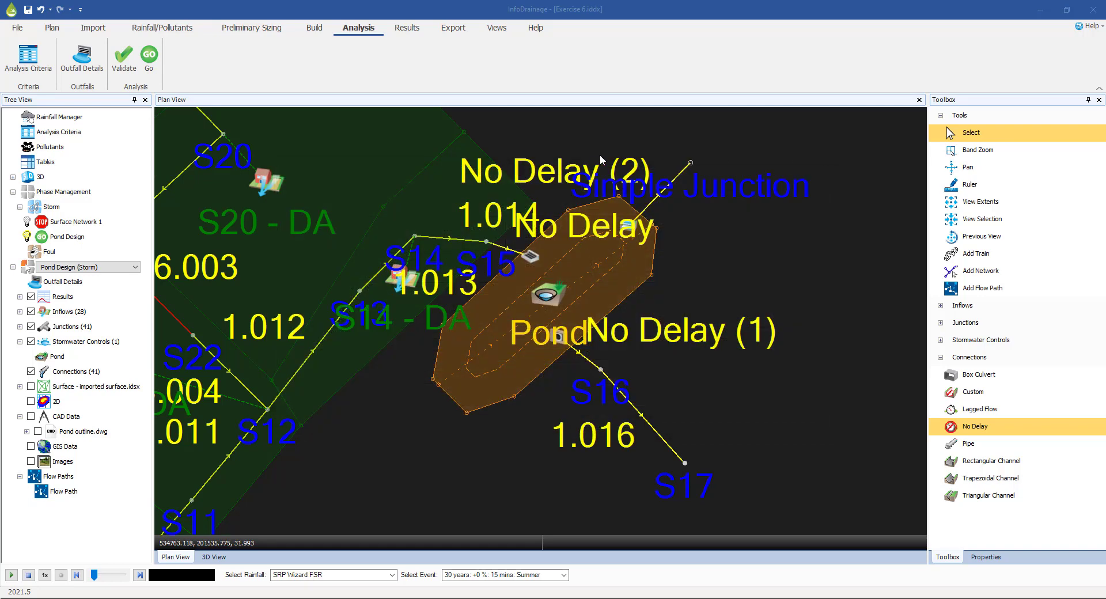
{"action": "left_click", "coordinate": [27, 10]}
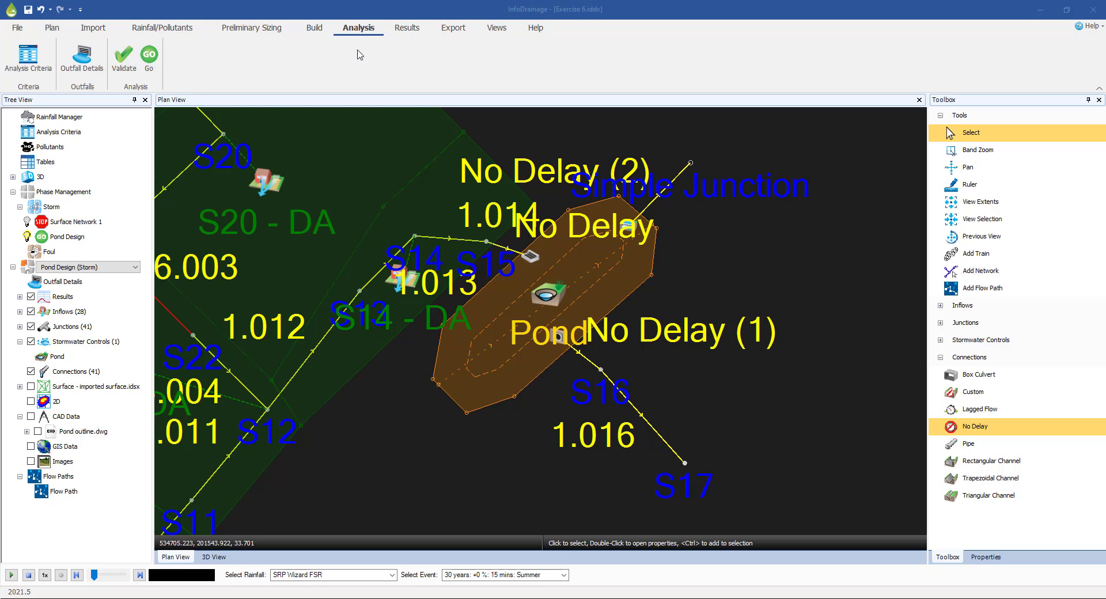
Step: Reopen the stormwater controls summary and examine the pond's critical storm and its results across all storms
{"action": "left_click", "coordinate": [407, 29]}
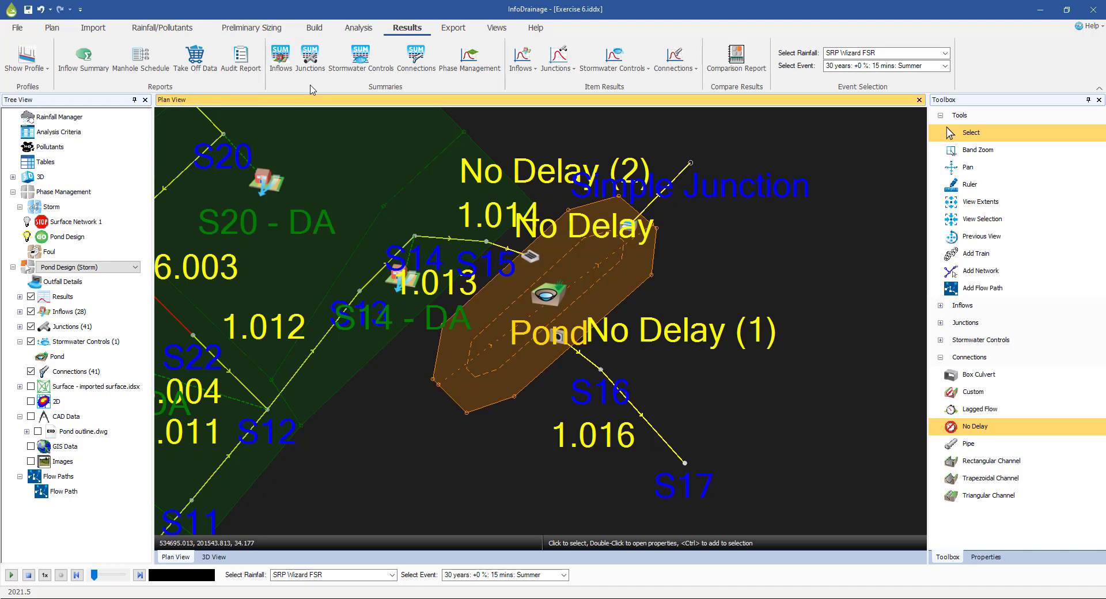
{"action": "left_click", "coordinate": [361, 60]}
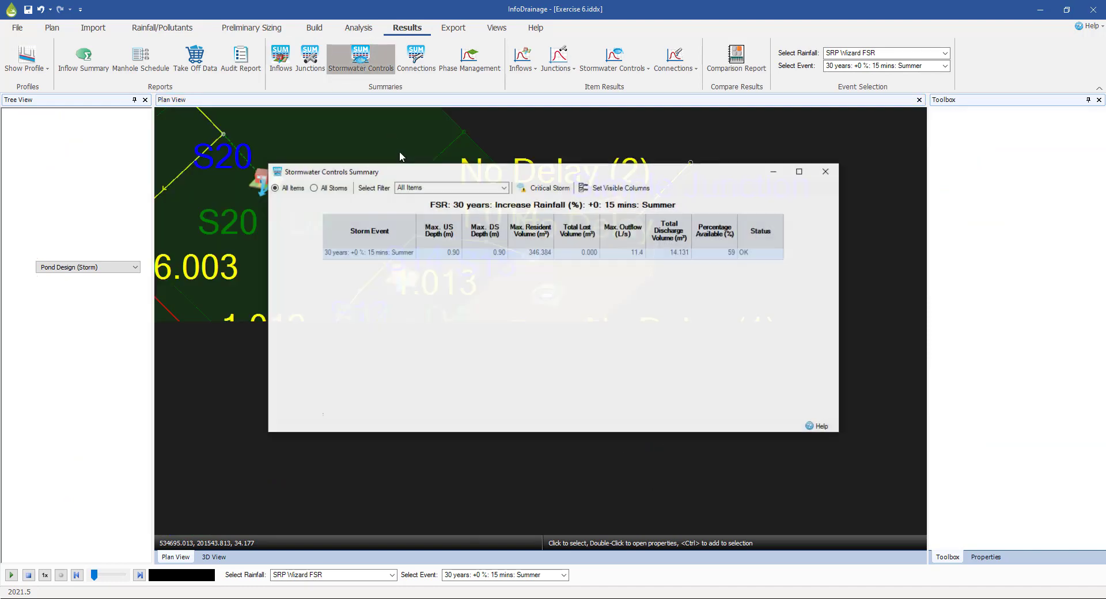
{"action": "left_click", "coordinate": [549, 188]}
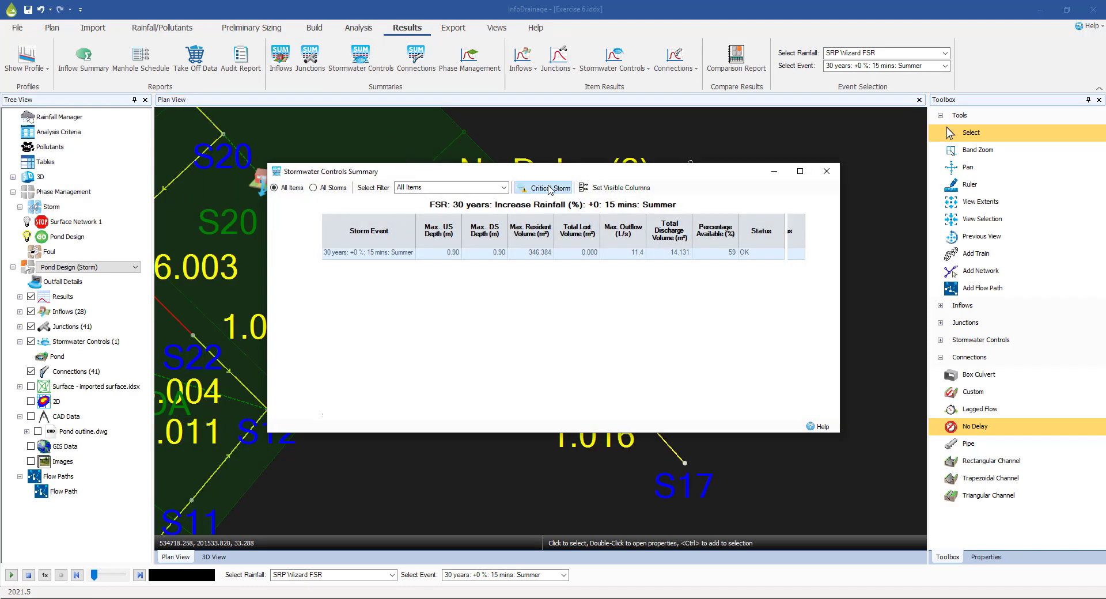
{"action": "left_click", "coordinate": [313, 188]}
{"action": "scroll", "coordinate": [545, 311], "scroll_direction": "down", "scroll_amount": 2}
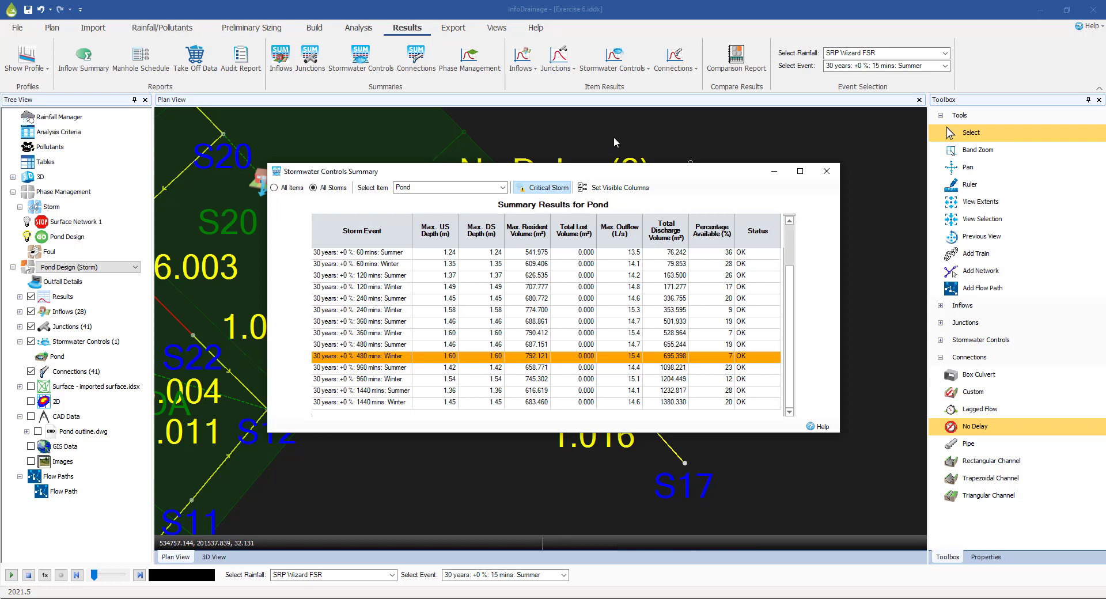
{"action": "left_click_drag", "start_coordinate": [624, 176], "coordinate": [644, 200]}
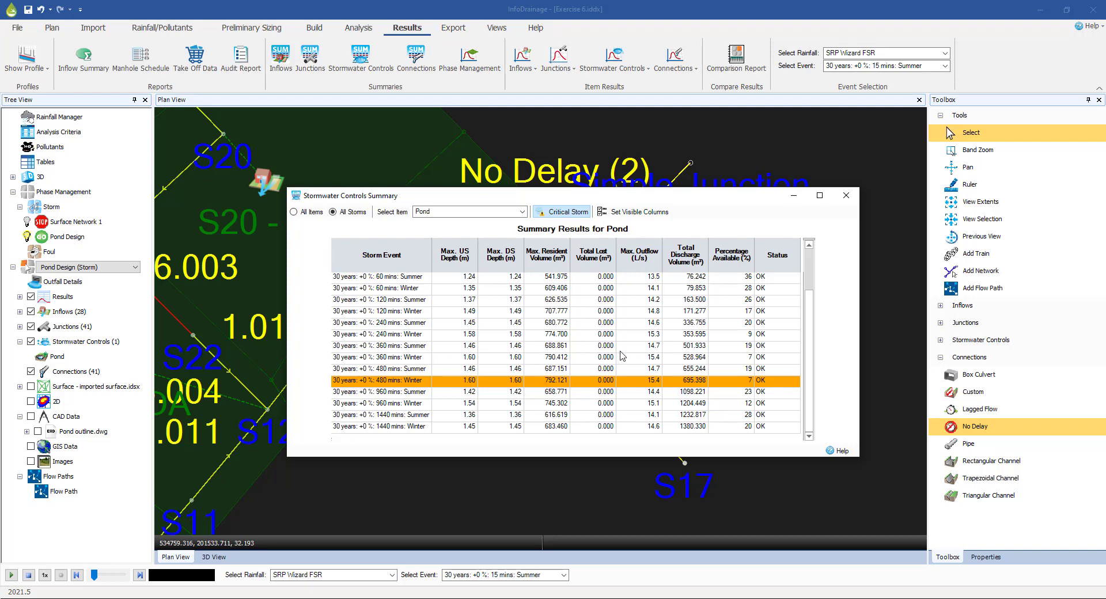
{"action": "left_click", "coordinate": [846, 196]}
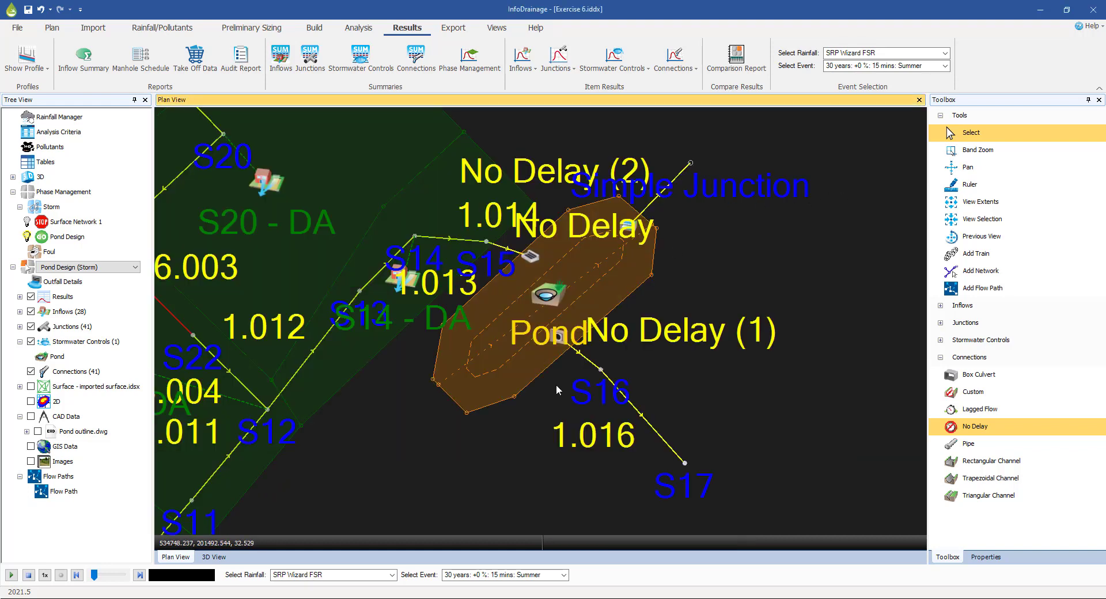
Step: Resize the pond in the sizing calculator with the Quick Storage Estimate method and a volume of 795 m³, and accept its properties
{"action": "left_click", "coordinate": [548, 295]}
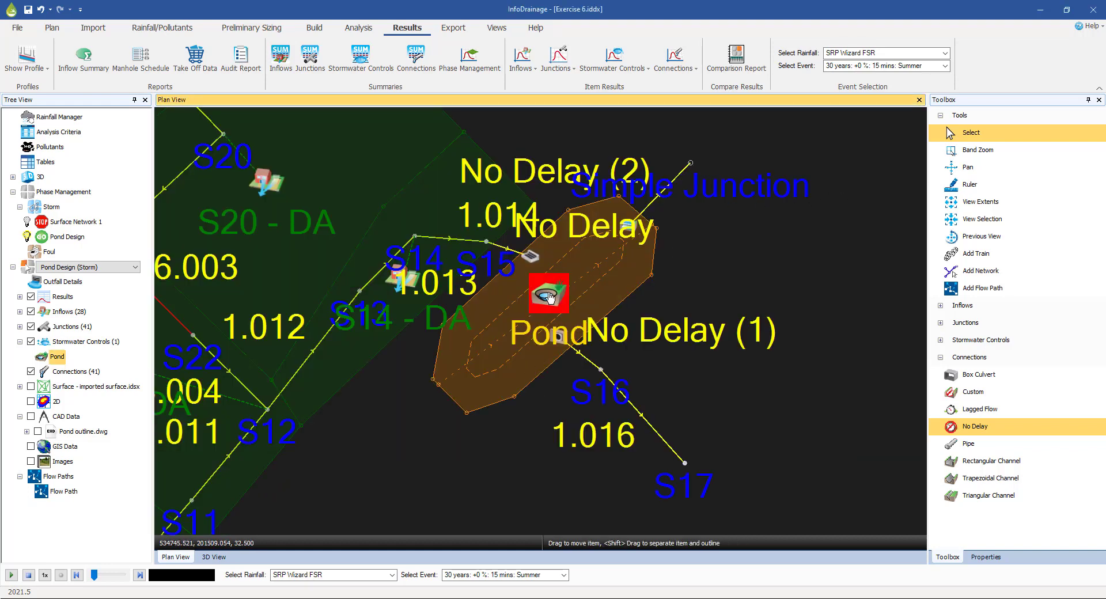
{"action": "double_click", "coordinate": [549, 297]}
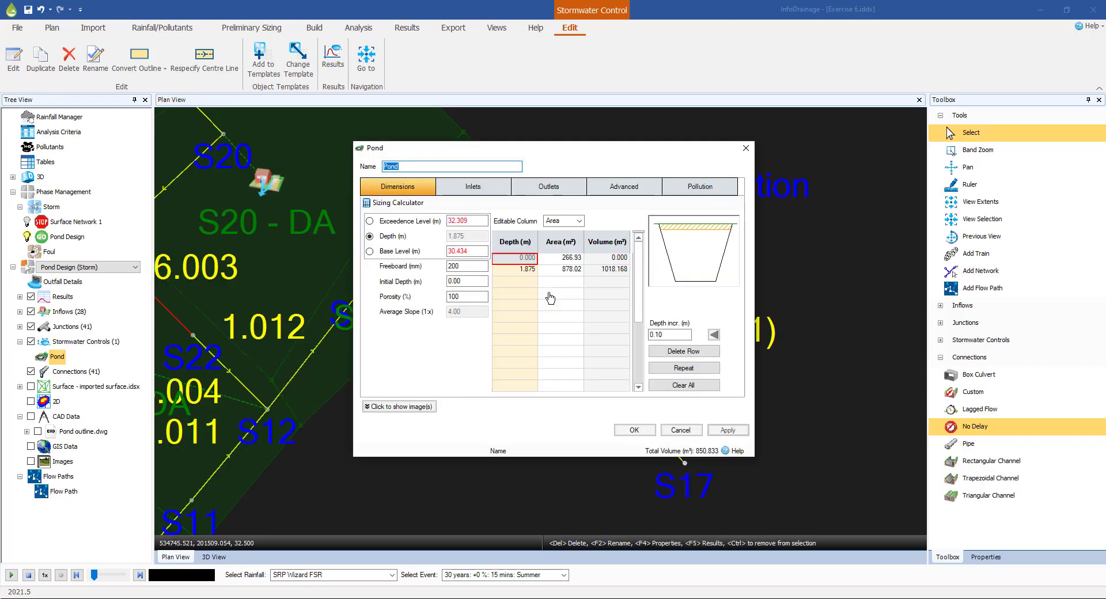
{"action": "left_click", "coordinate": [367, 203]}
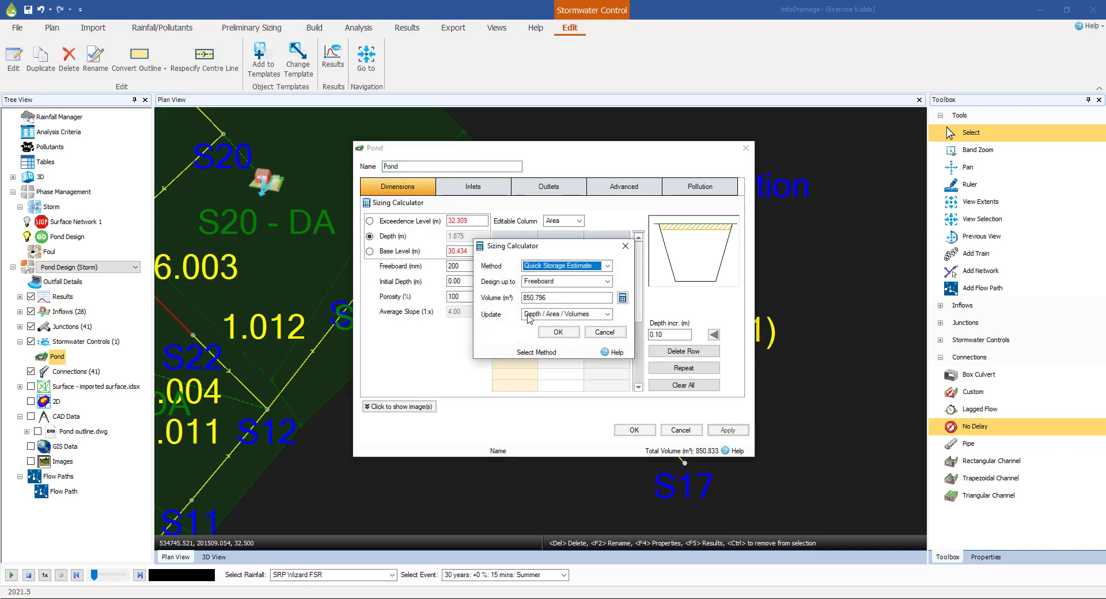
{"action": "left_click", "coordinate": [607, 266]}
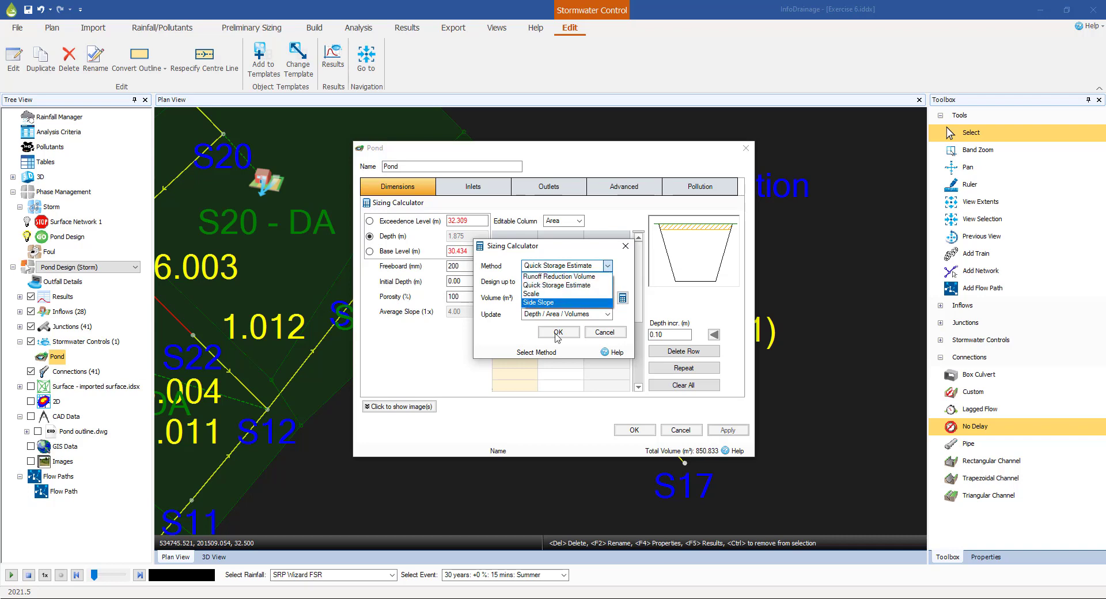
{"action": "left_click", "coordinate": [507, 337]}
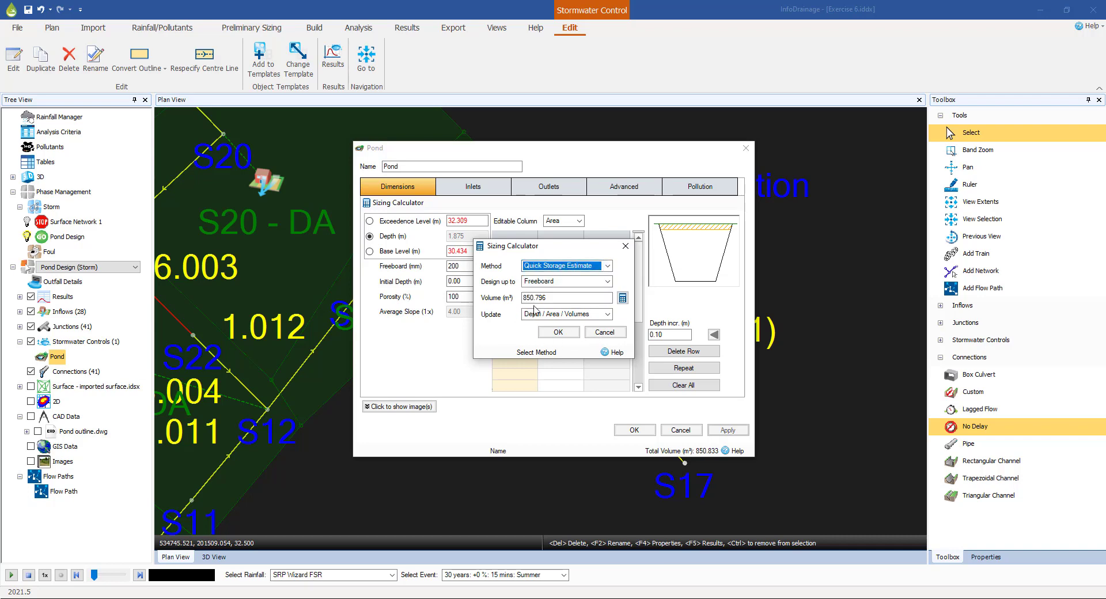
{"action": "left_click", "coordinate": [564, 298]}
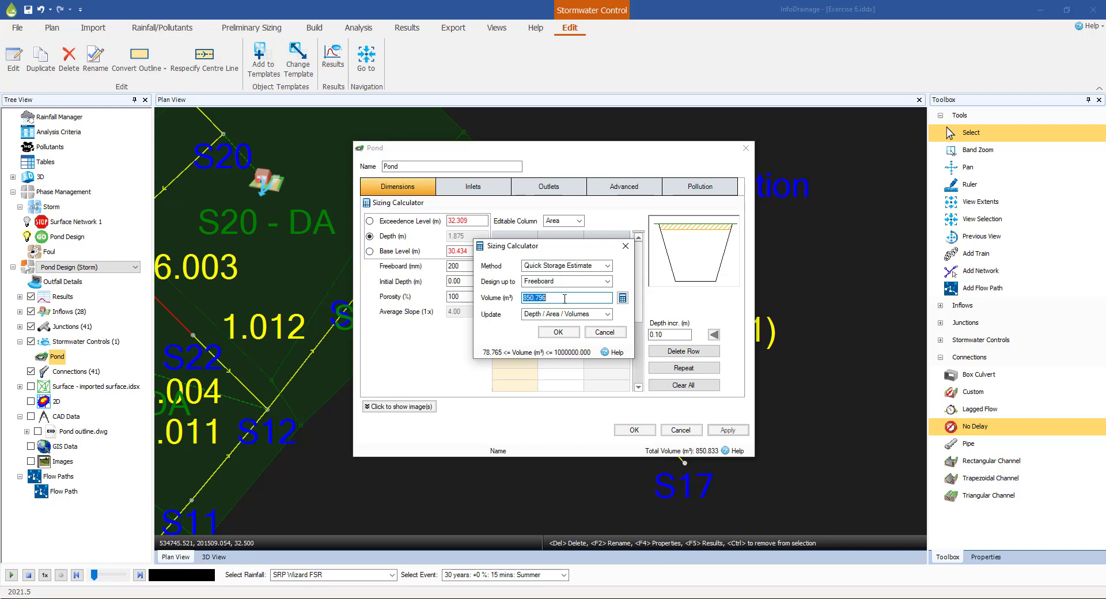
{"action": "type", "text": "795"}
{"action": "left_click", "coordinate": [554, 333]}
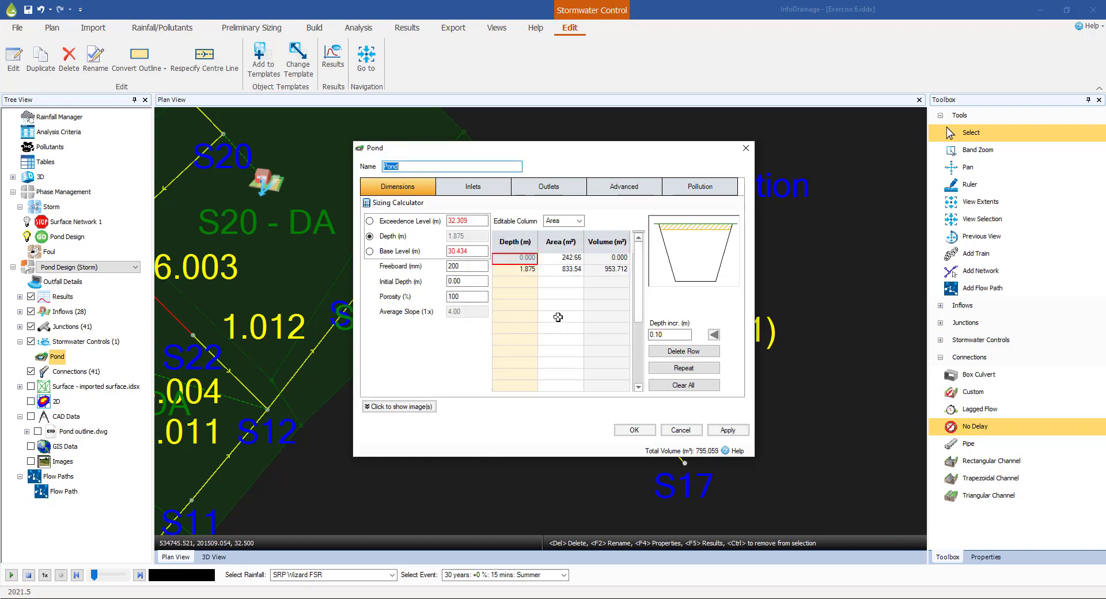
{"action": "left_click_drag", "start_coordinate": [570, 150], "coordinate": [867, 139]}
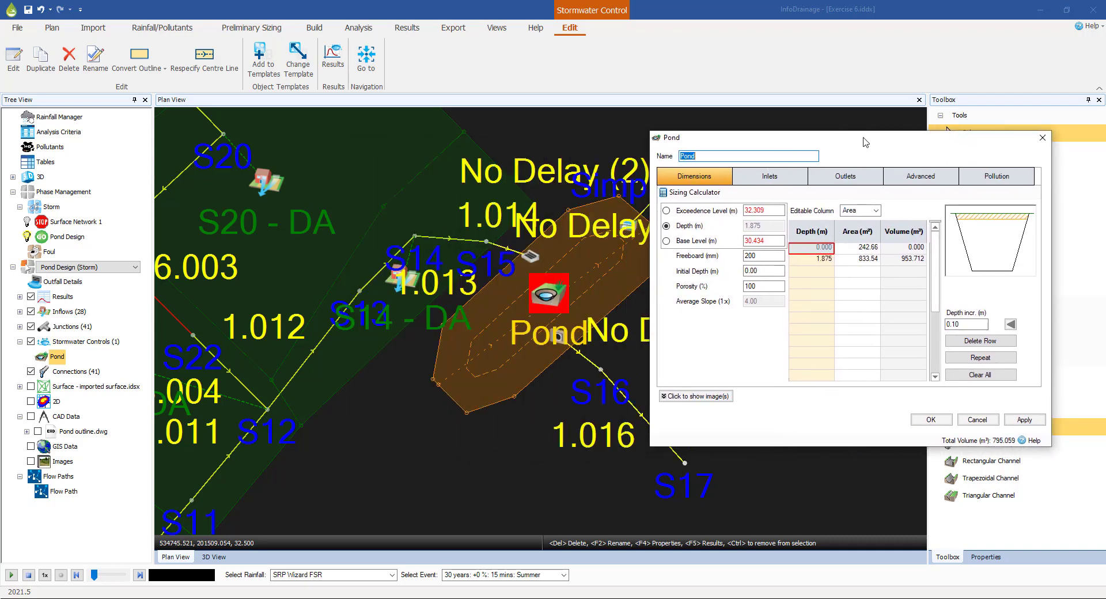
{"action": "left_click", "coordinate": [930, 421]}
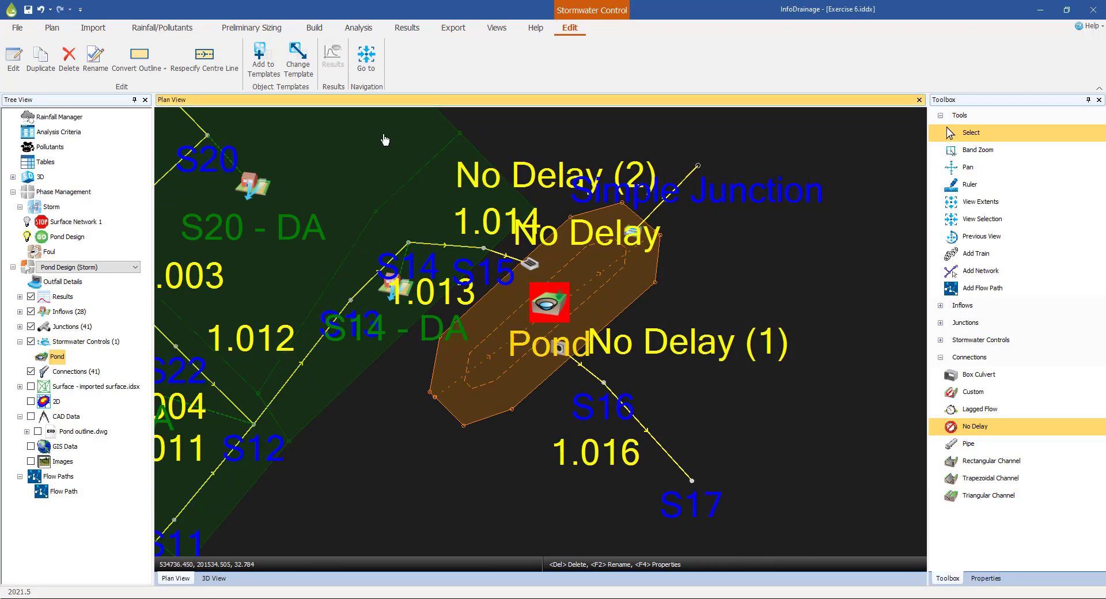
Step: Save the project, validate the network with the resized pond and close the validation
{"action": "left_click", "coordinate": [27, 11]}
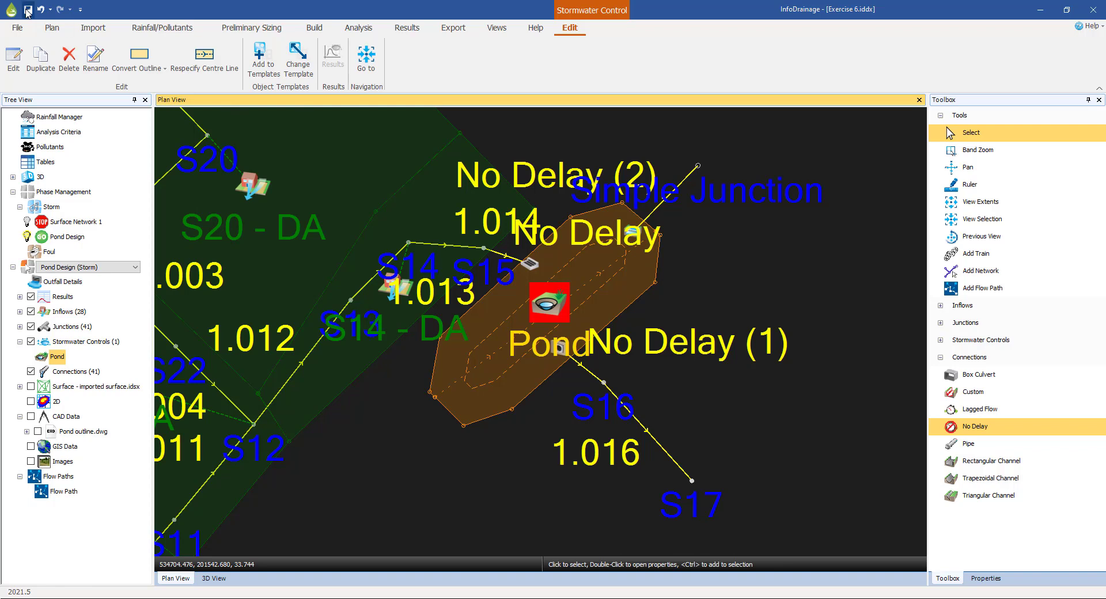
{"action": "left_click", "coordinate": [359, 29]}
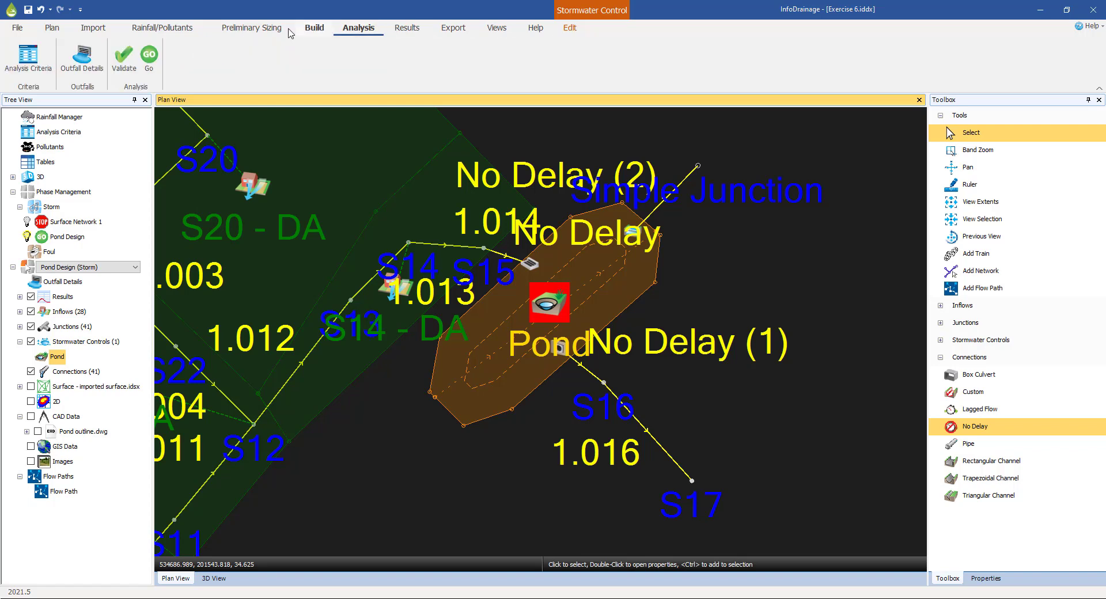
{"action": "left_click", "coordinate": [124, 60]}
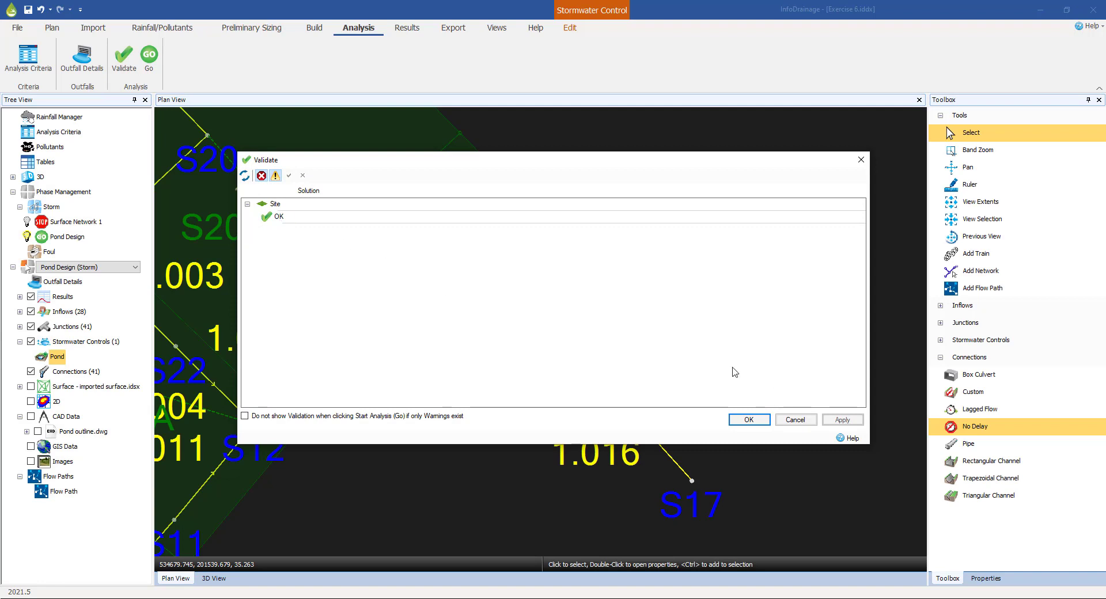
{"action": "left_click", "coordinate": [750, 420]}
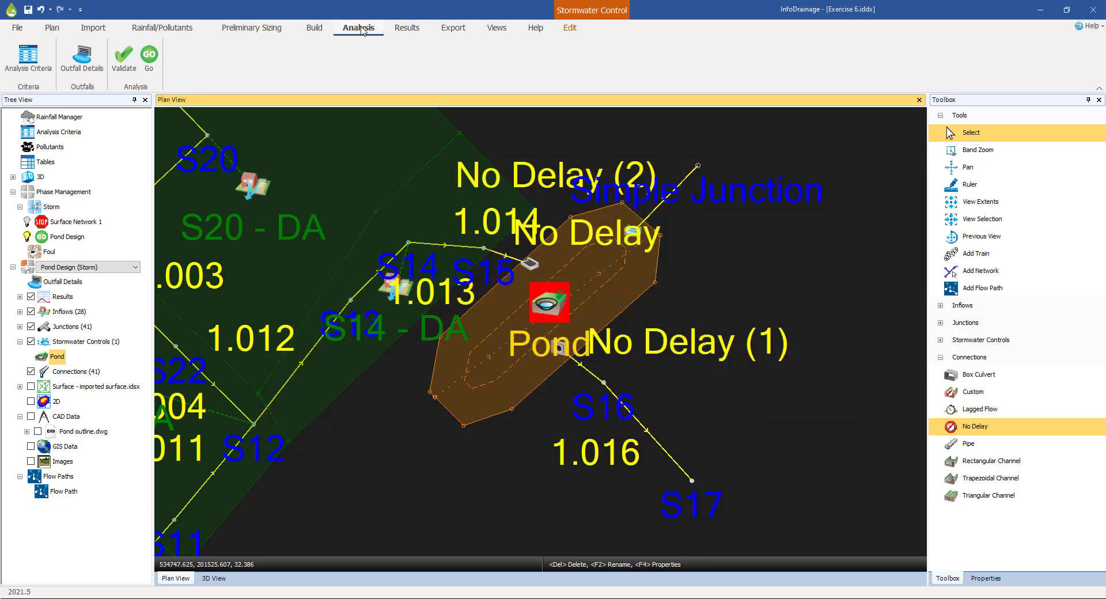
Step: Run the analysis again and review the pond's critical storm and its results across all storms
{"action": "left_click", "coordinate": [149, 58]}
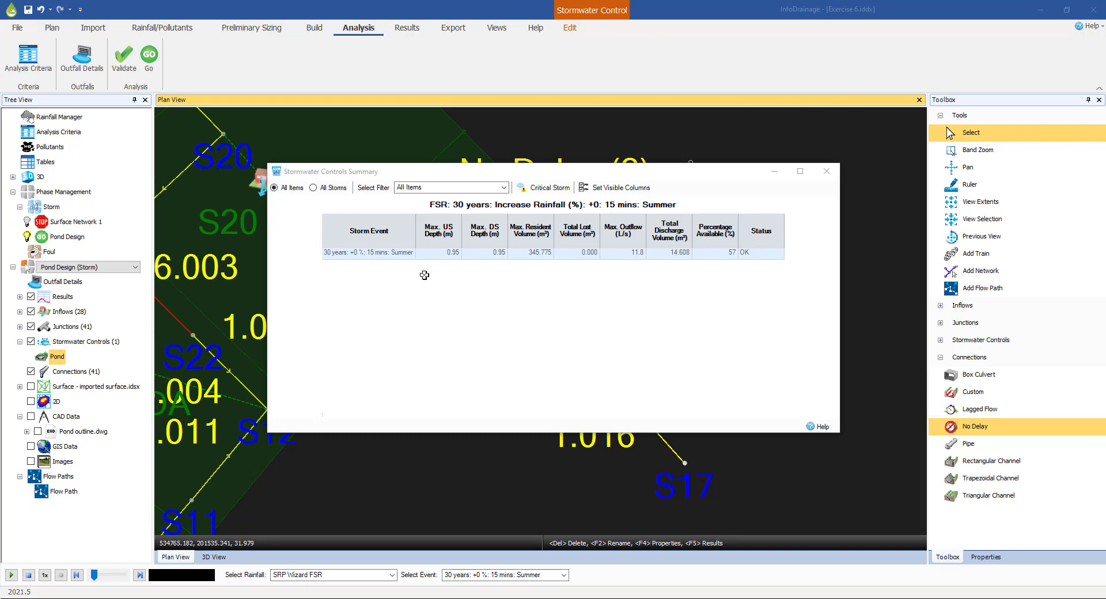
{"action": "left_click", "coordinate": [546, 187]}
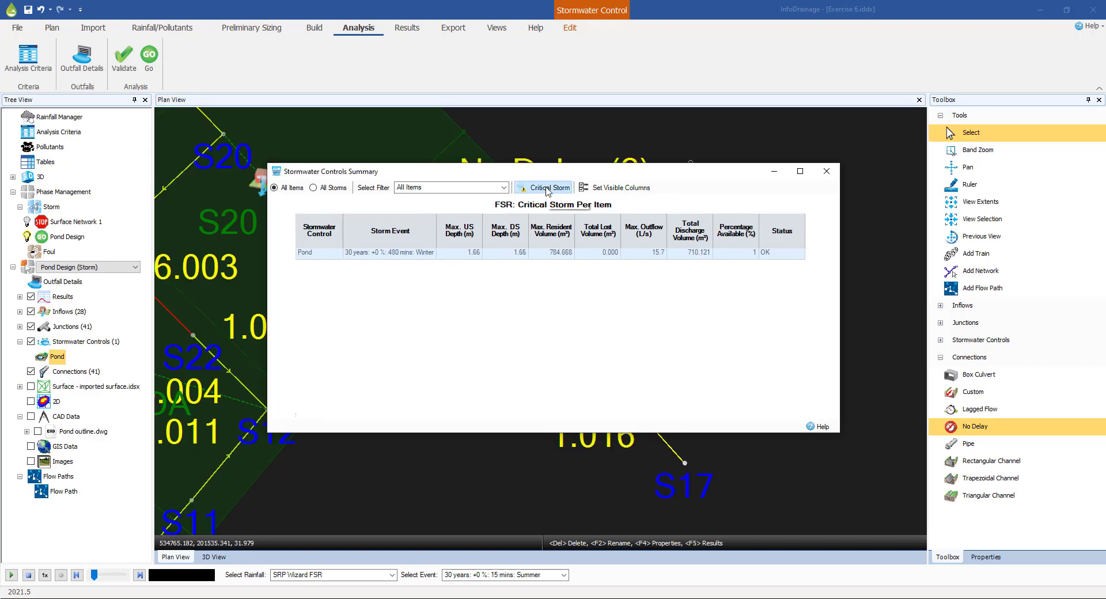
{"action": "left_click", "coordinate": [314, 188]}
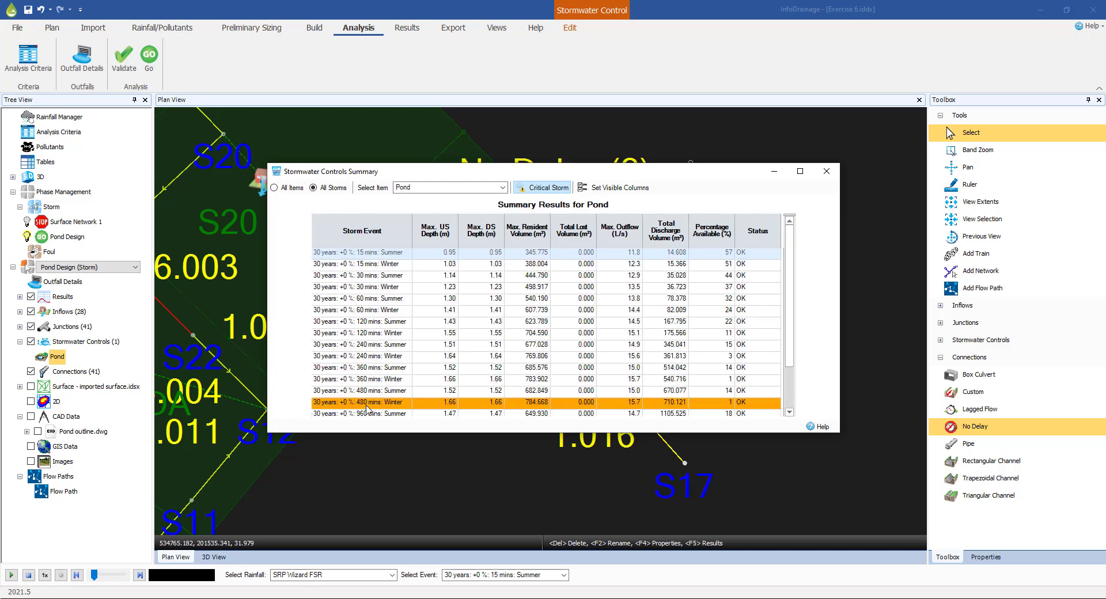